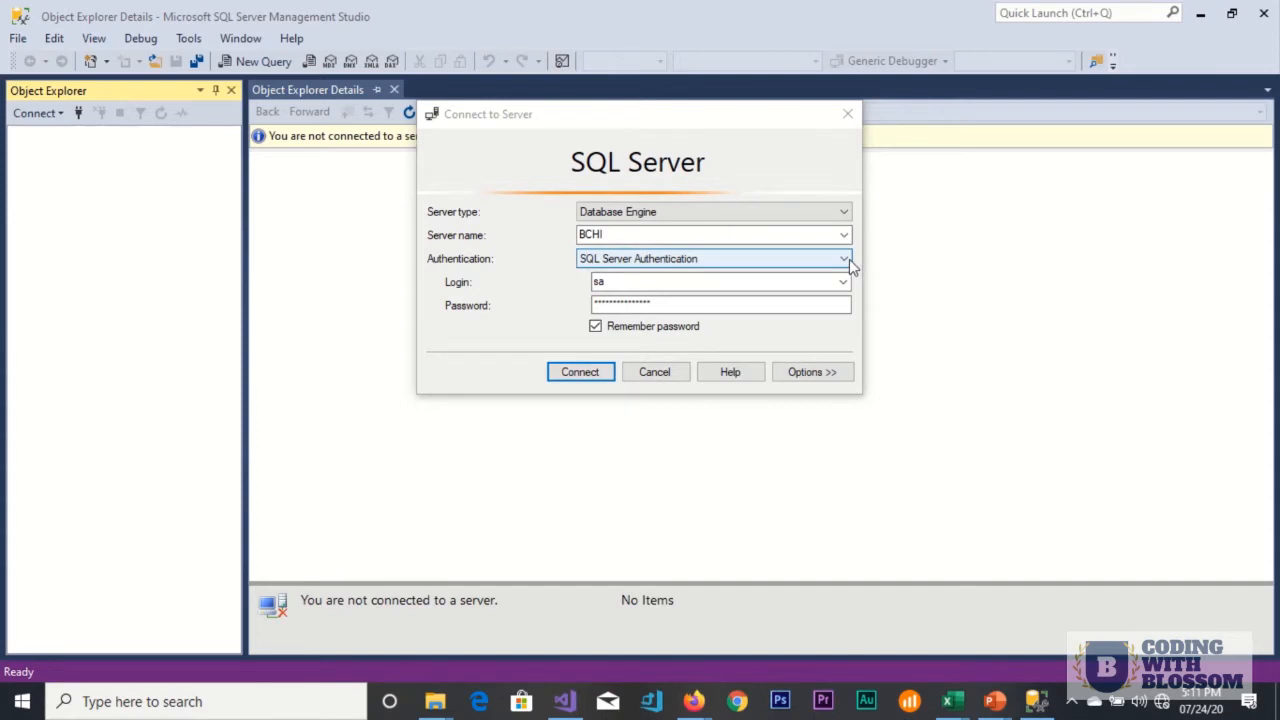
Step: Switch the connection to Windows Authentication and view the available server names
click(849, 259)
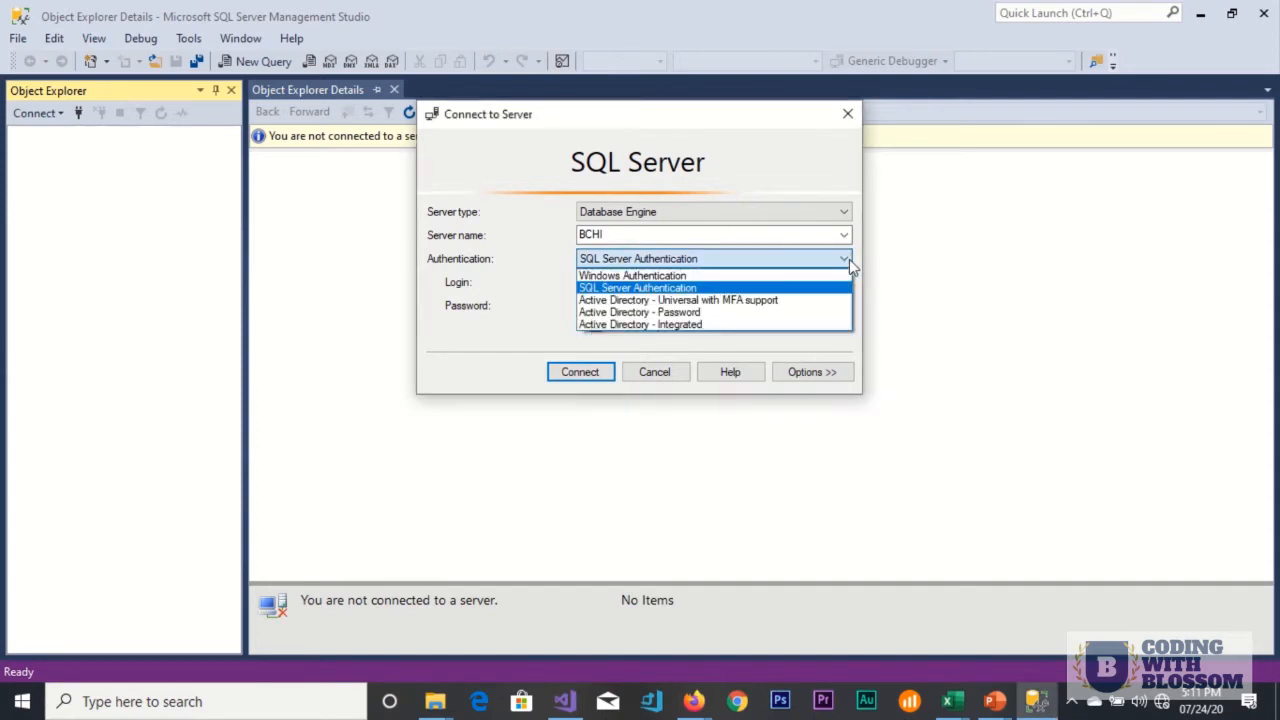
click(738, 276)
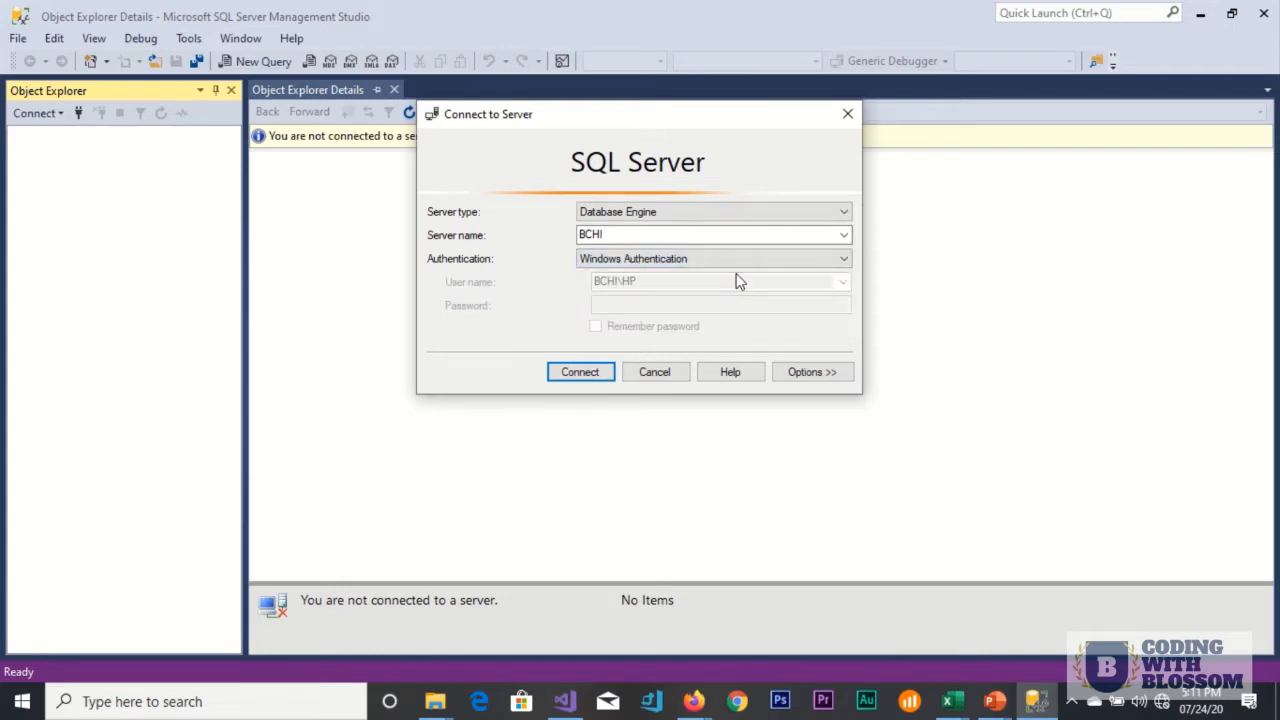
click(844, 235)
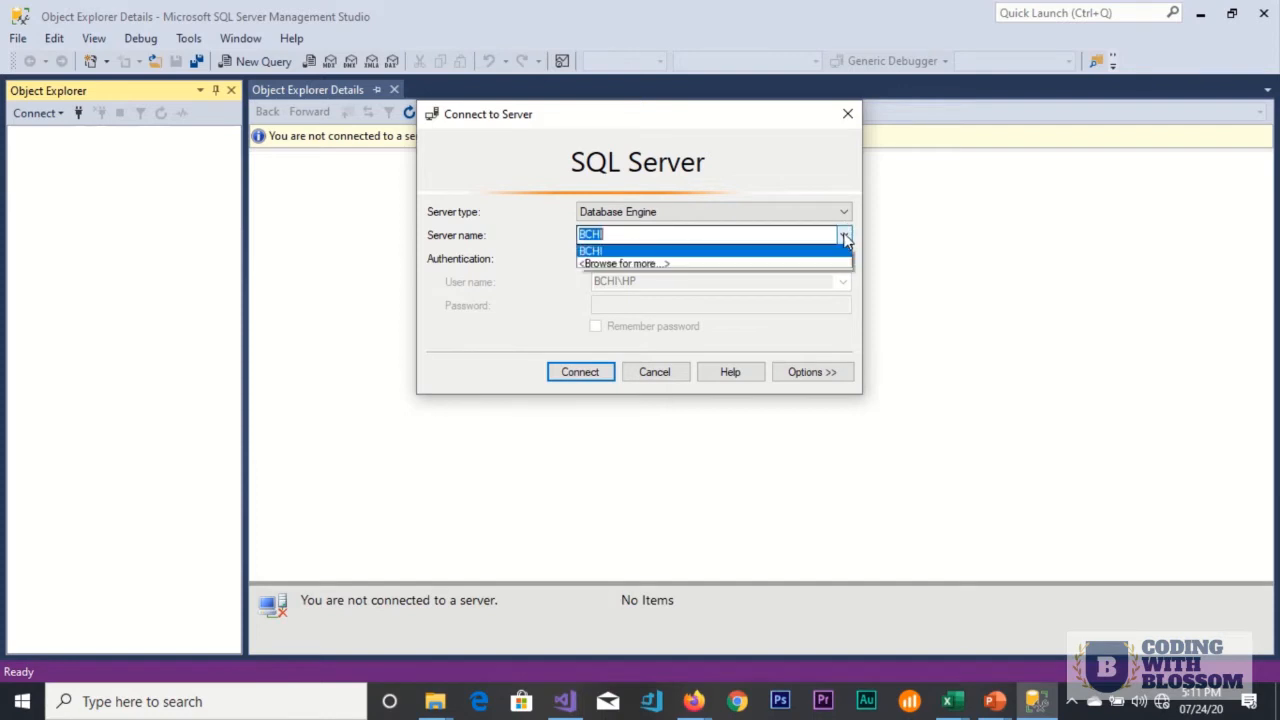
click(864, 279)
Step: Connect to the BCHI database engine using SQL Server Authentication
click(842, 261)
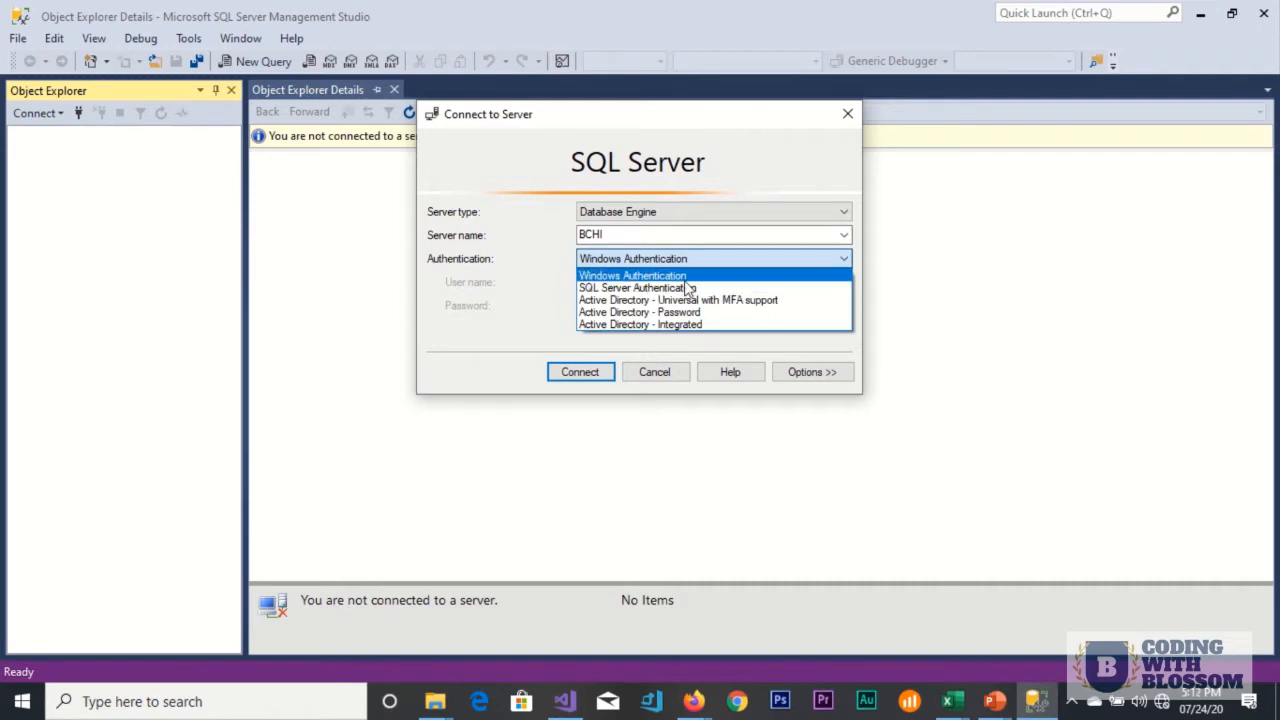
click(680, 288)
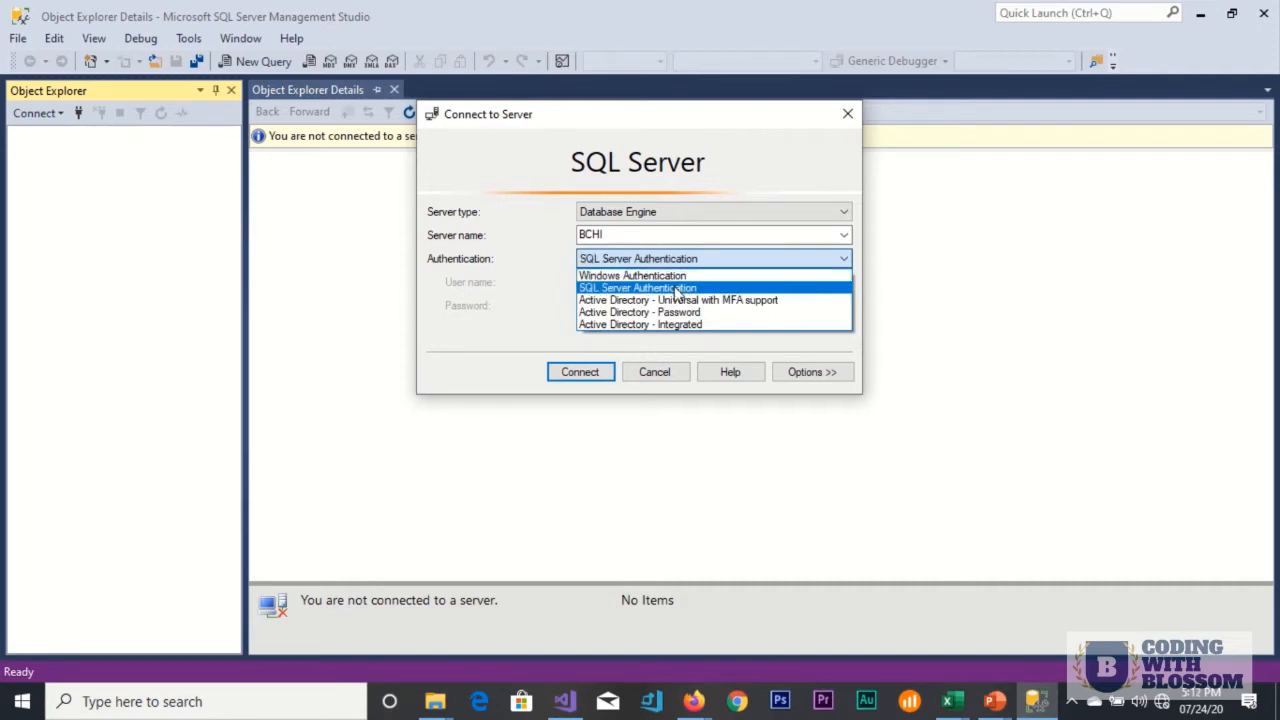
click(573, 372)
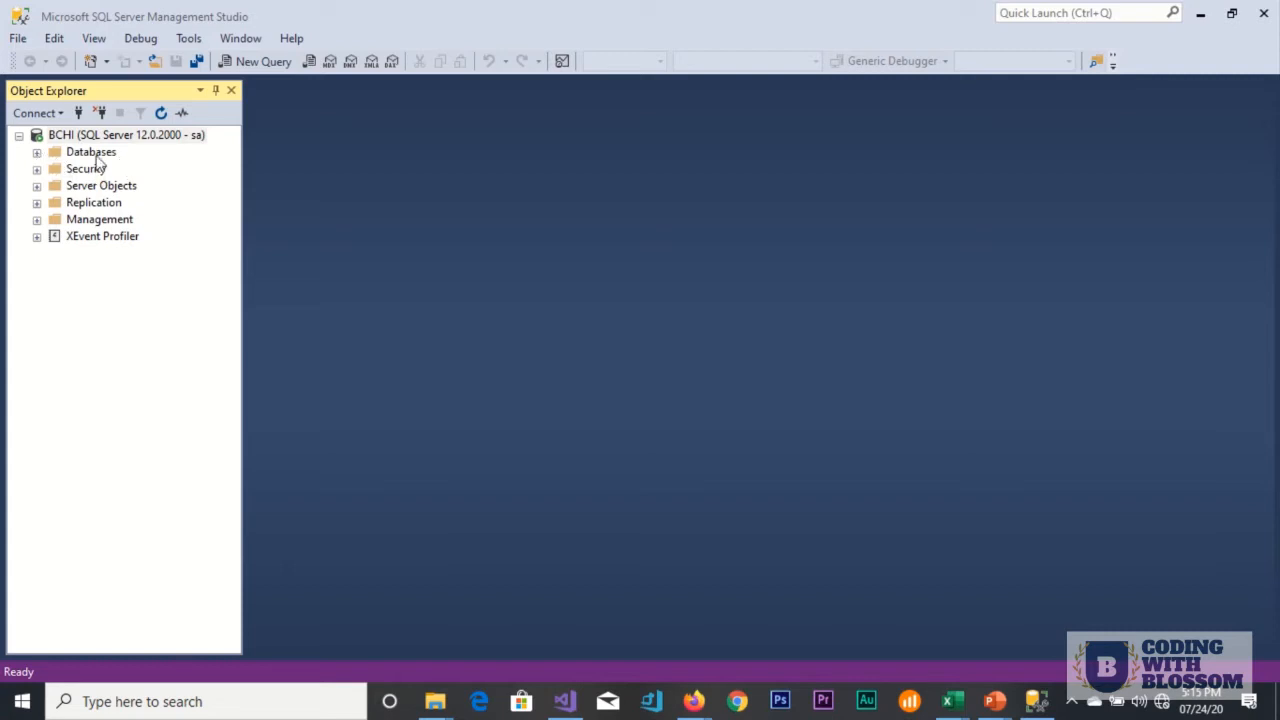
Step: Start a new database under the server's Databases folder and name it Customer
click(37, 152)
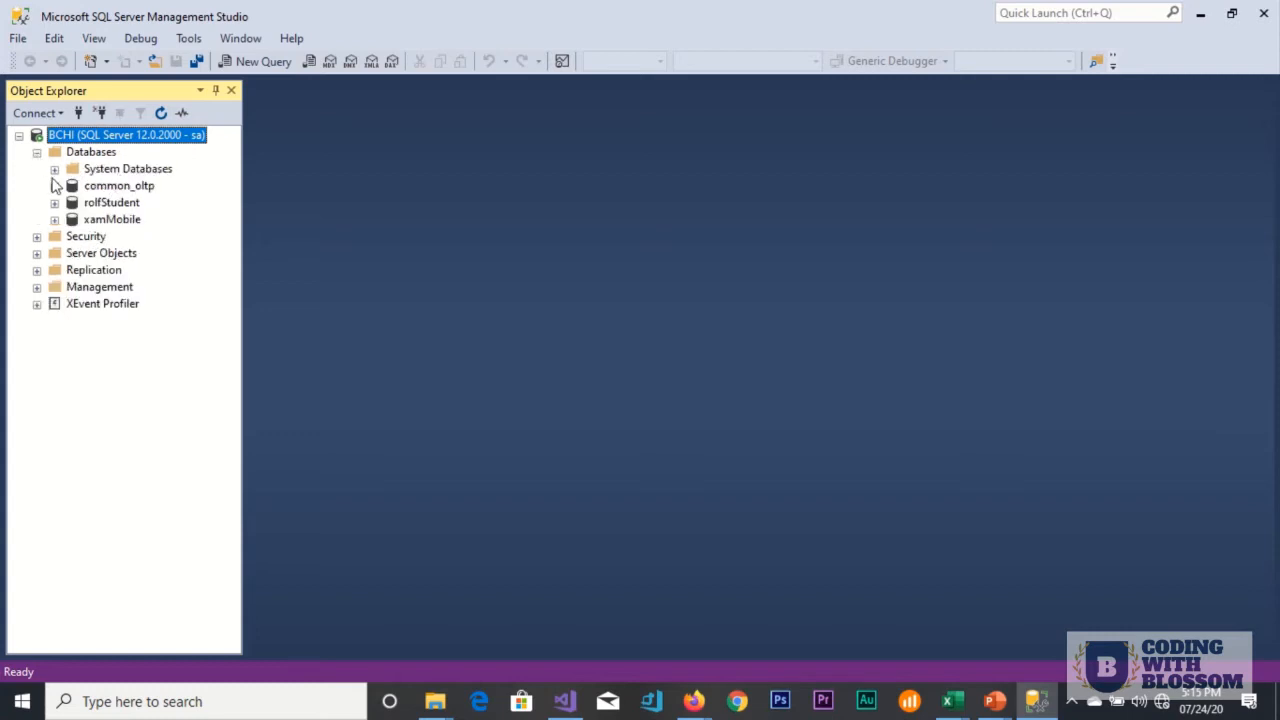
click(77, 157)
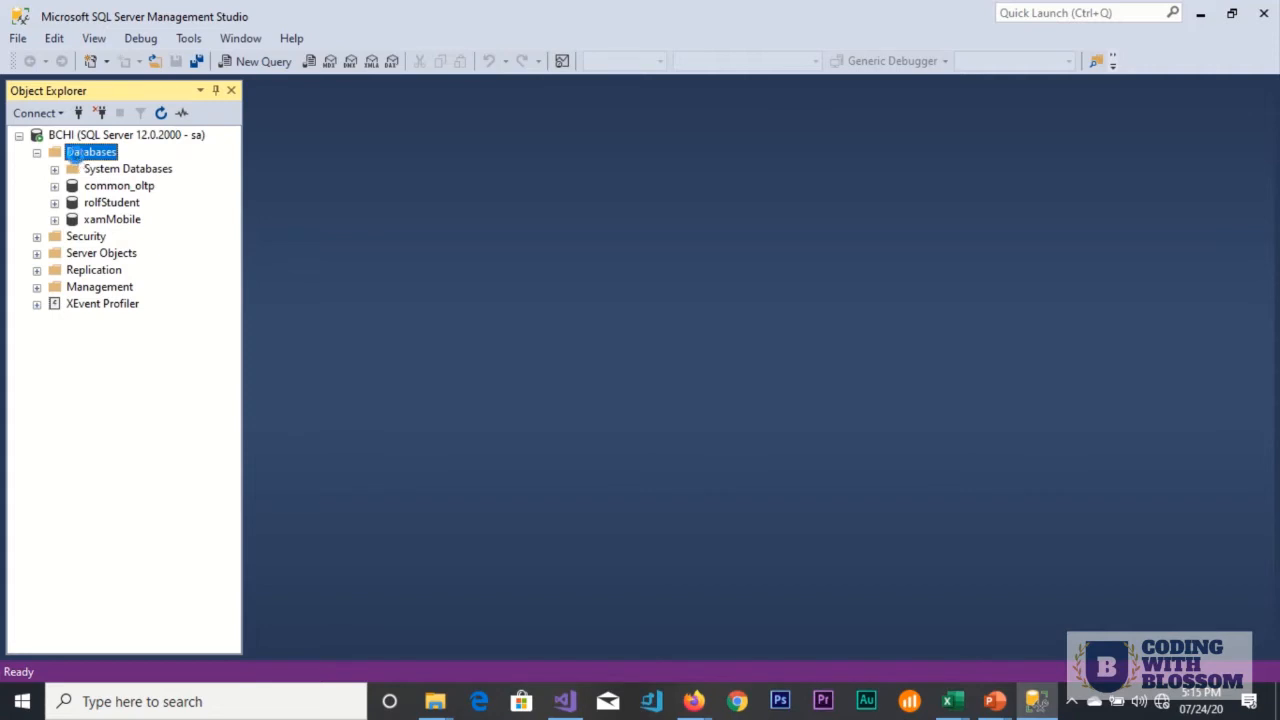
right_click(77, 158)
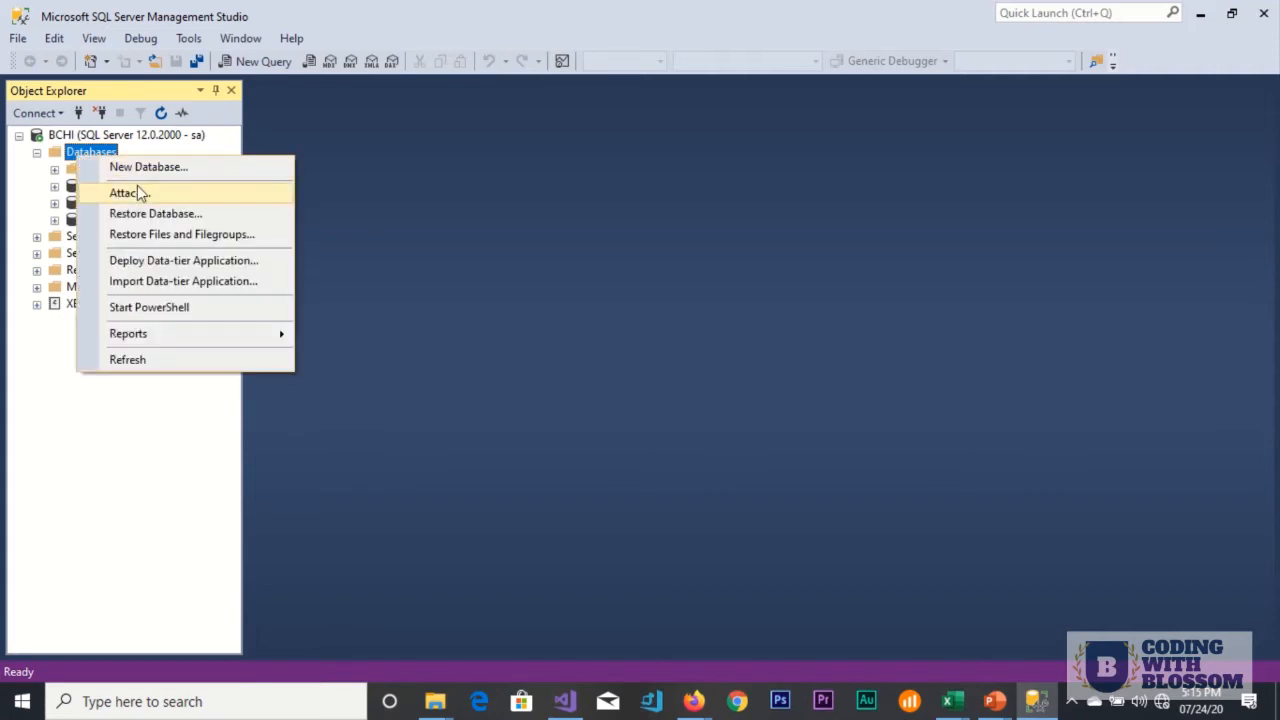
click(146, 168)
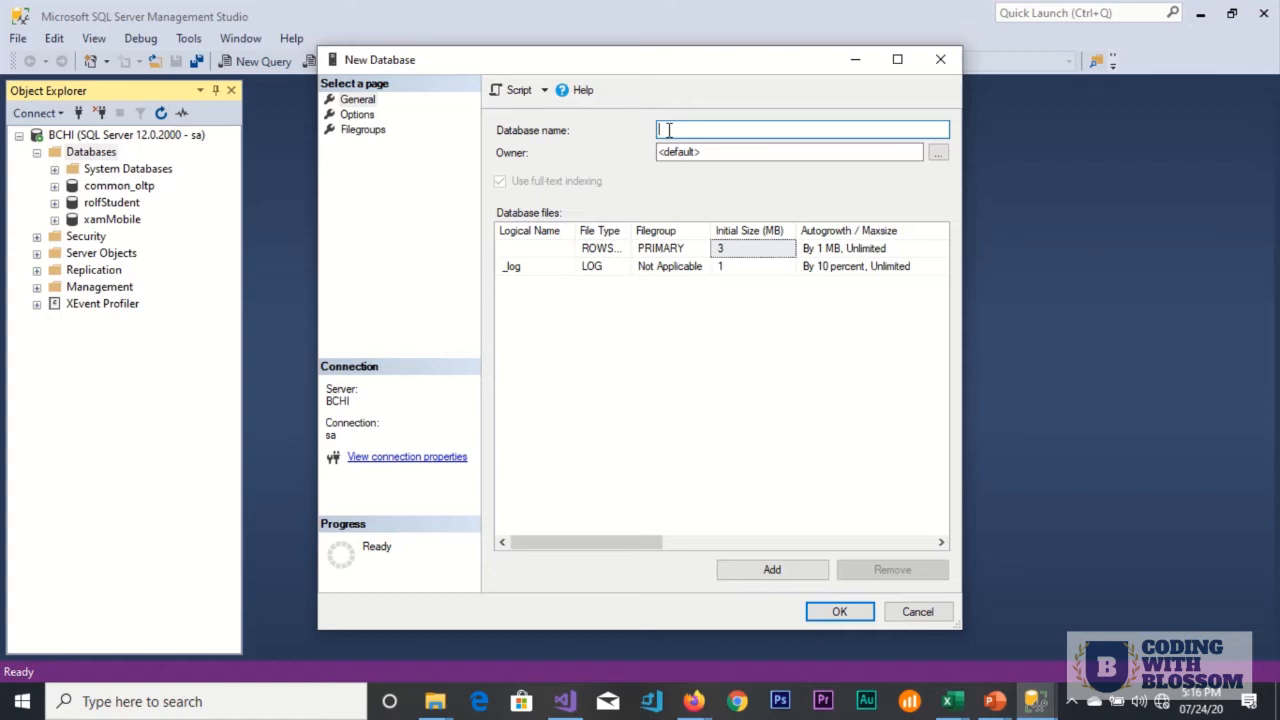
text(CustomerIn)
key(BackSpace)
key(BackSpace)
Step: Examine the autogrowth and initial size settings of the Customer data file without changing them
click(896, 61)
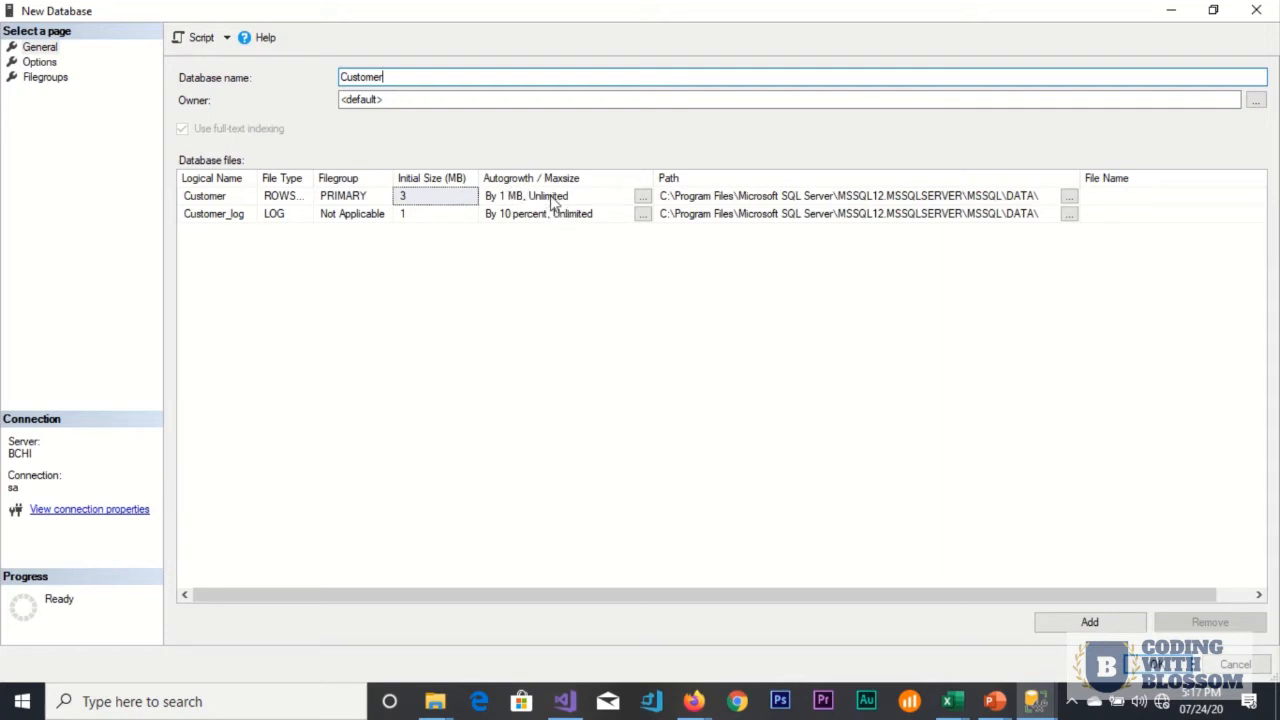
click(645, 202)
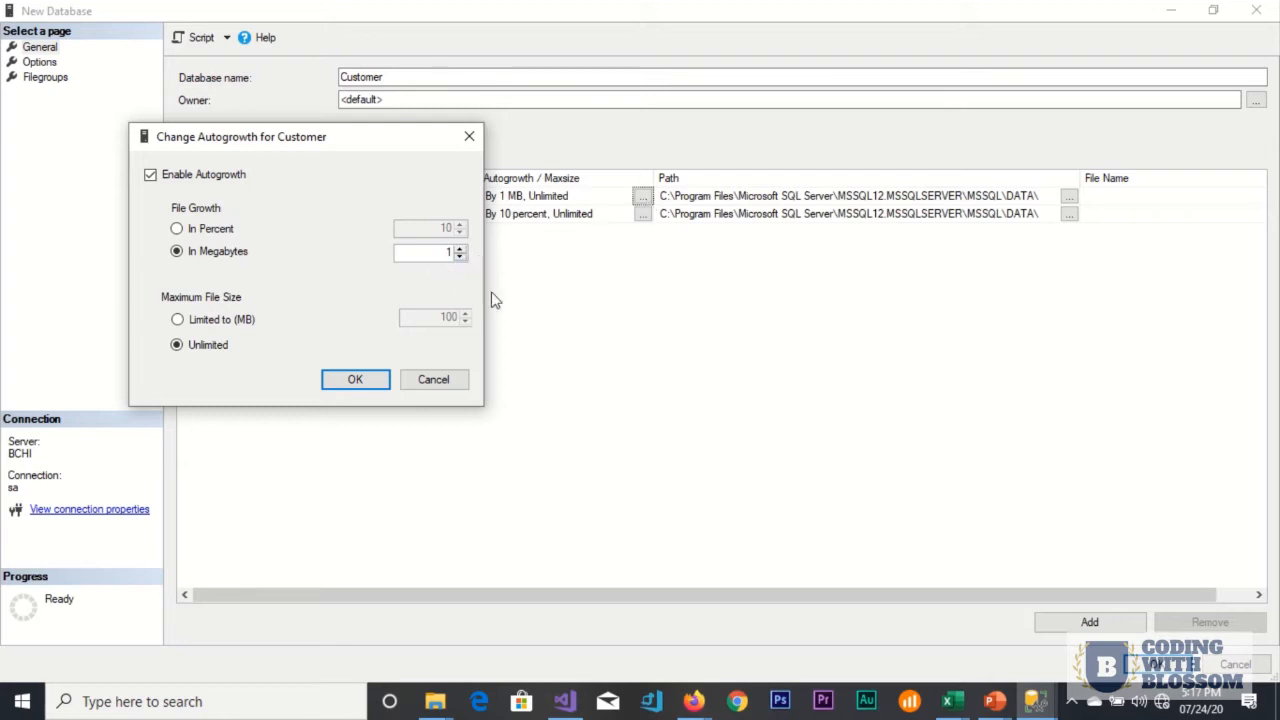
click(460, 249)
click(469, 137)
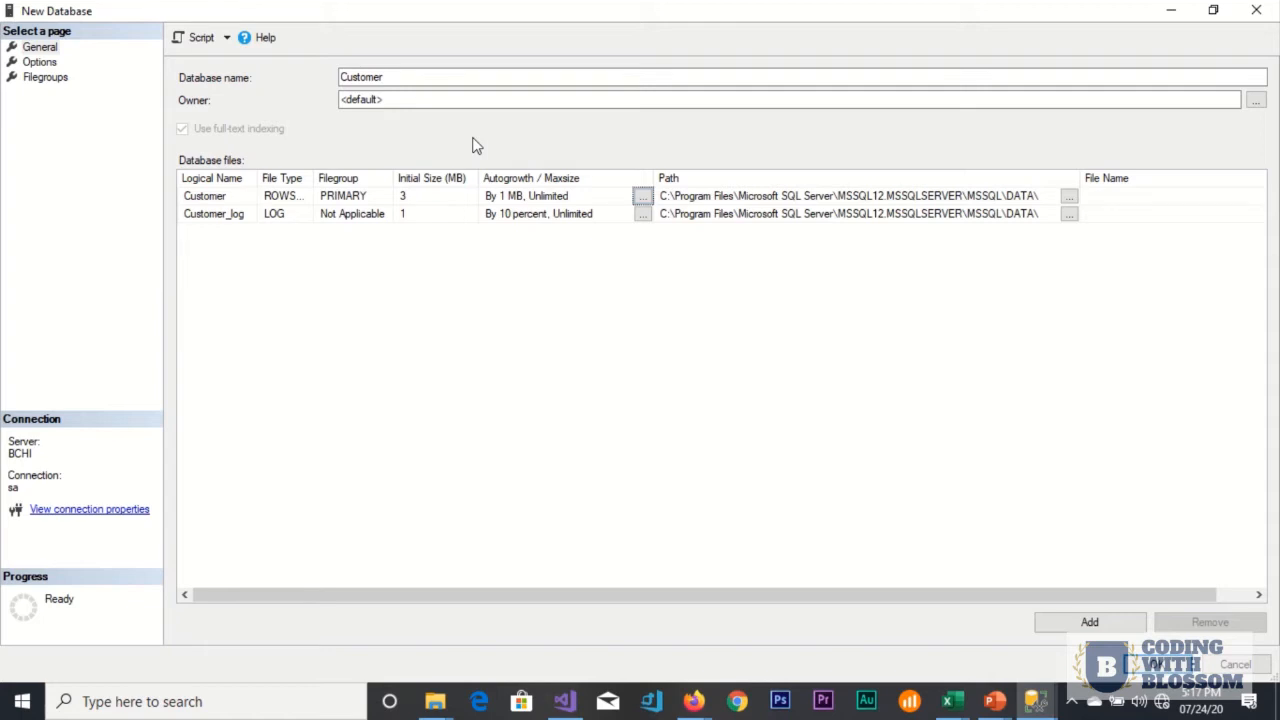
click(410, 195)
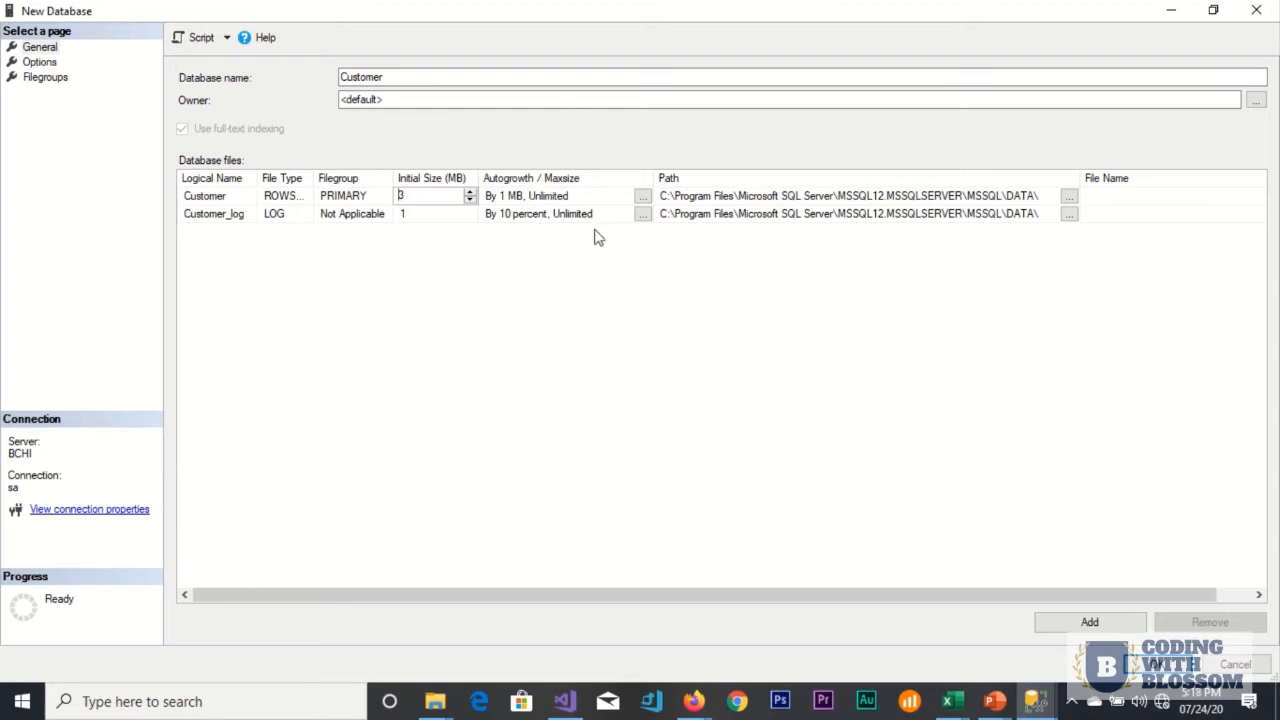
click(642, 197)
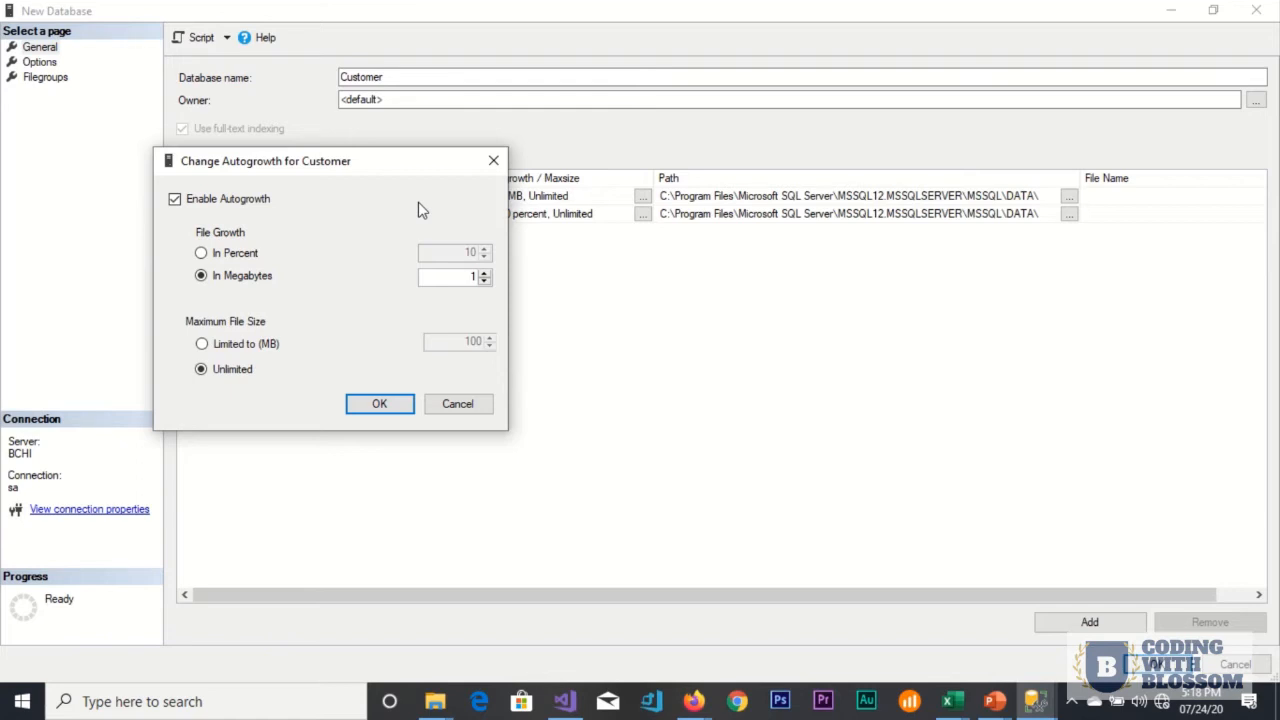
click(493, 162)
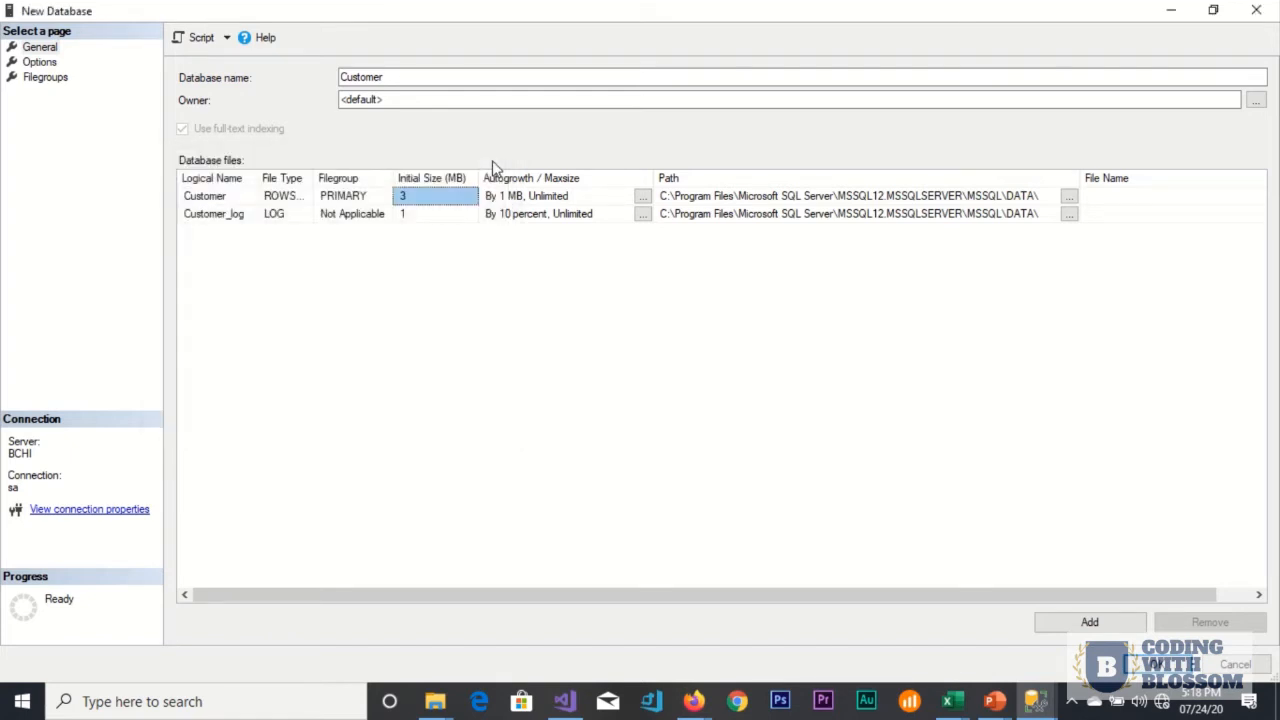
Step: Create the Customer database with the default file settings and expand it to view its Tables and Views folders
click(1022, 196)
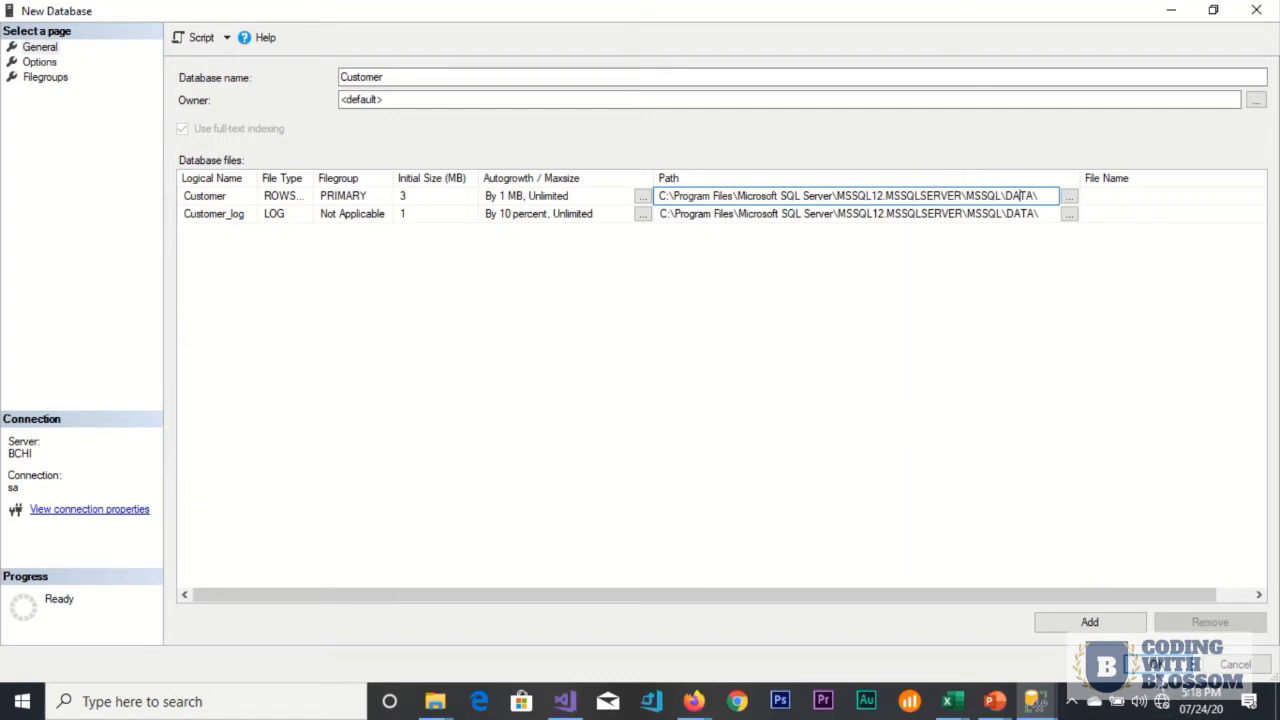
click(1158, 664)
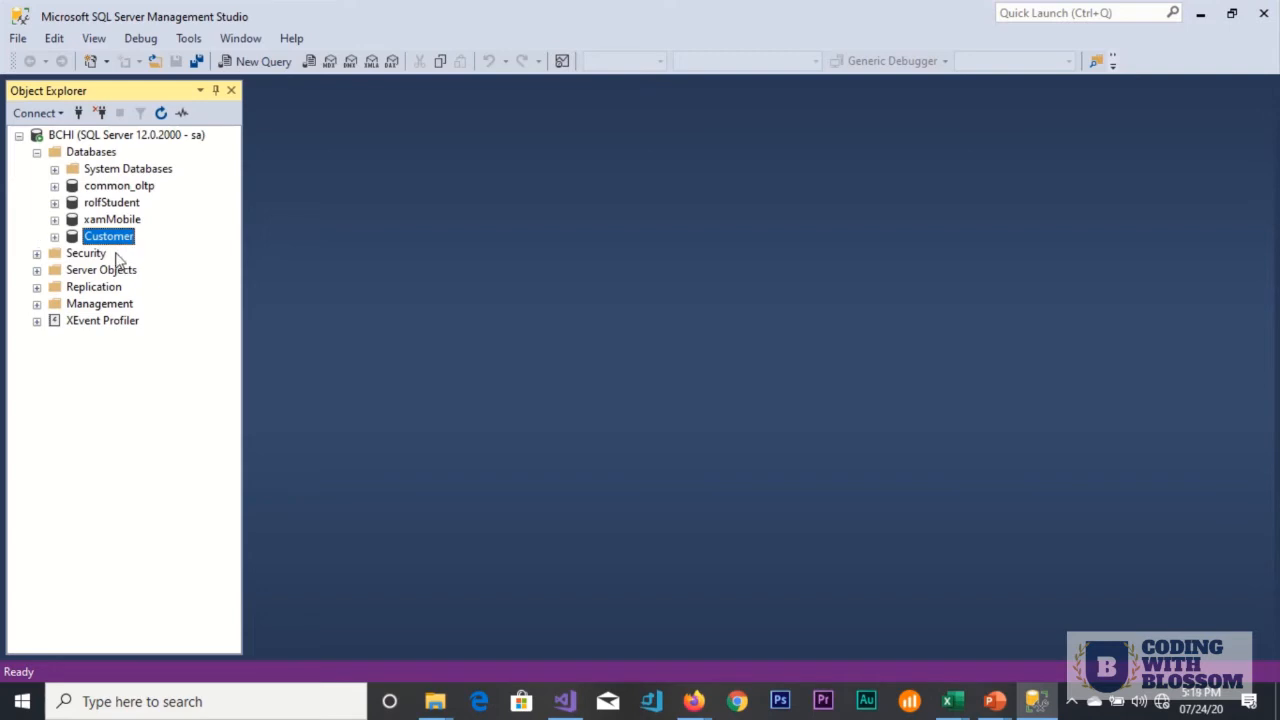
click(54, 238)
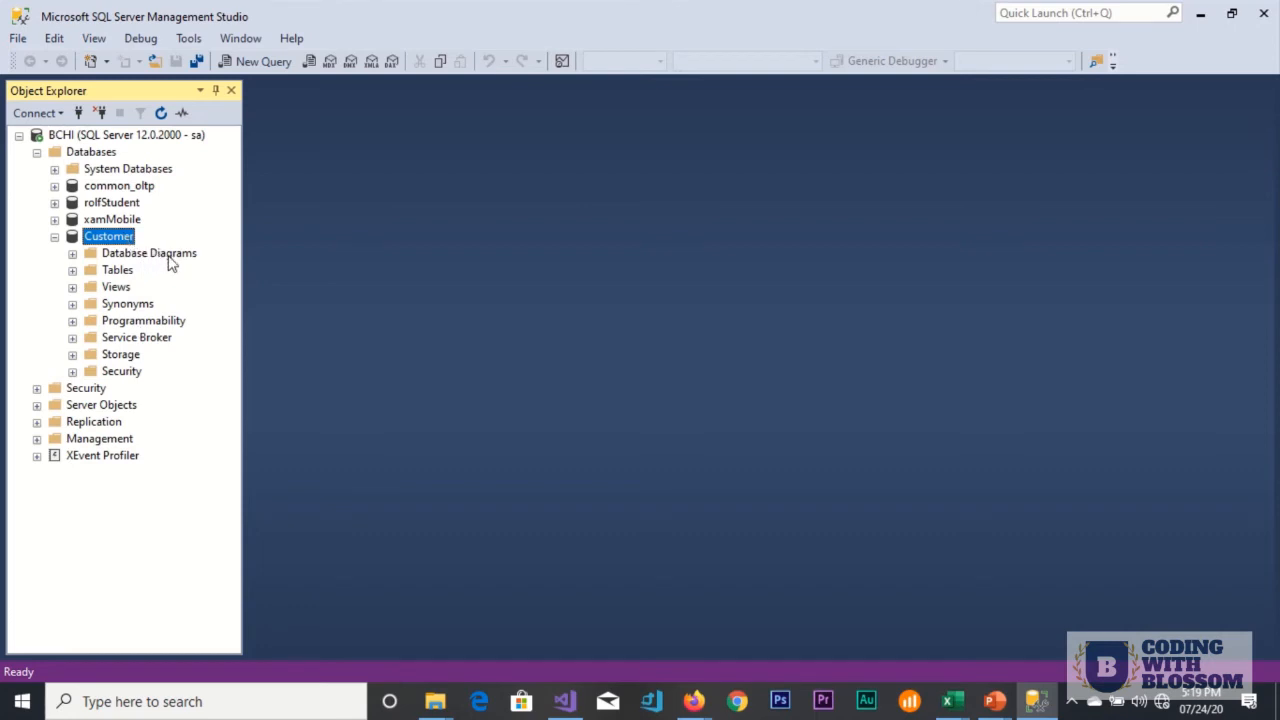
click(113, 274)
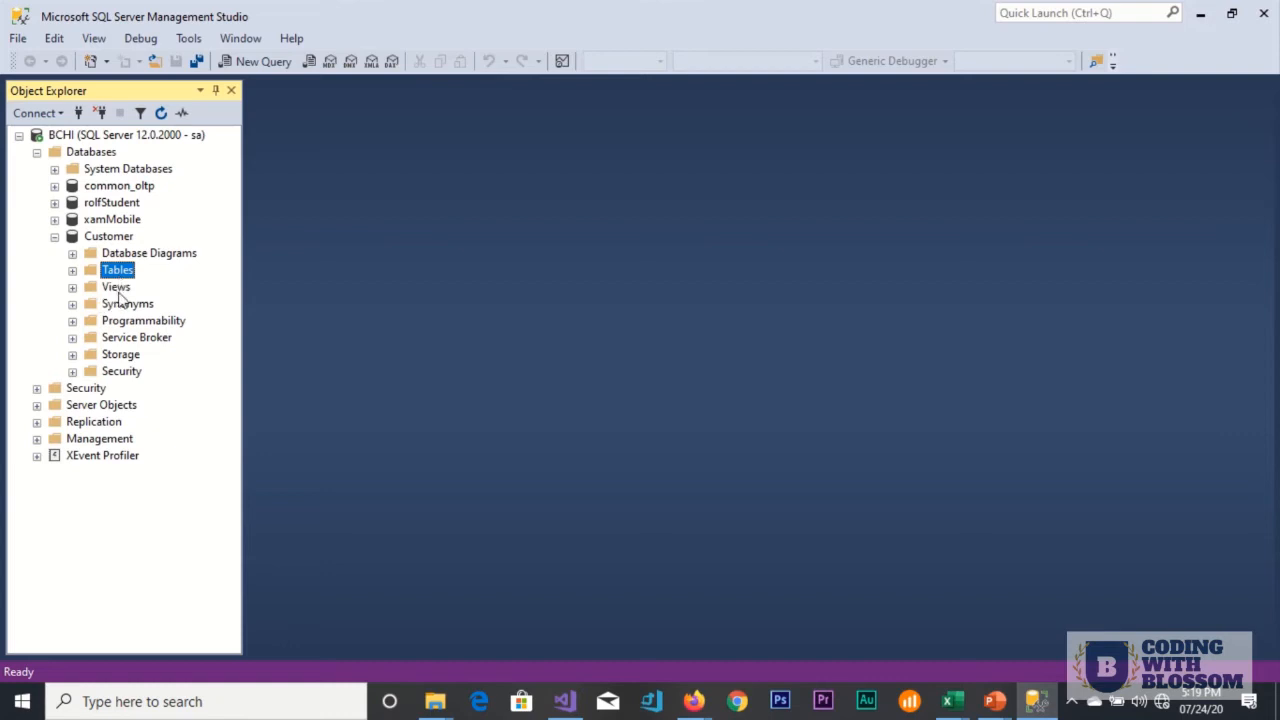
click(118, 289)
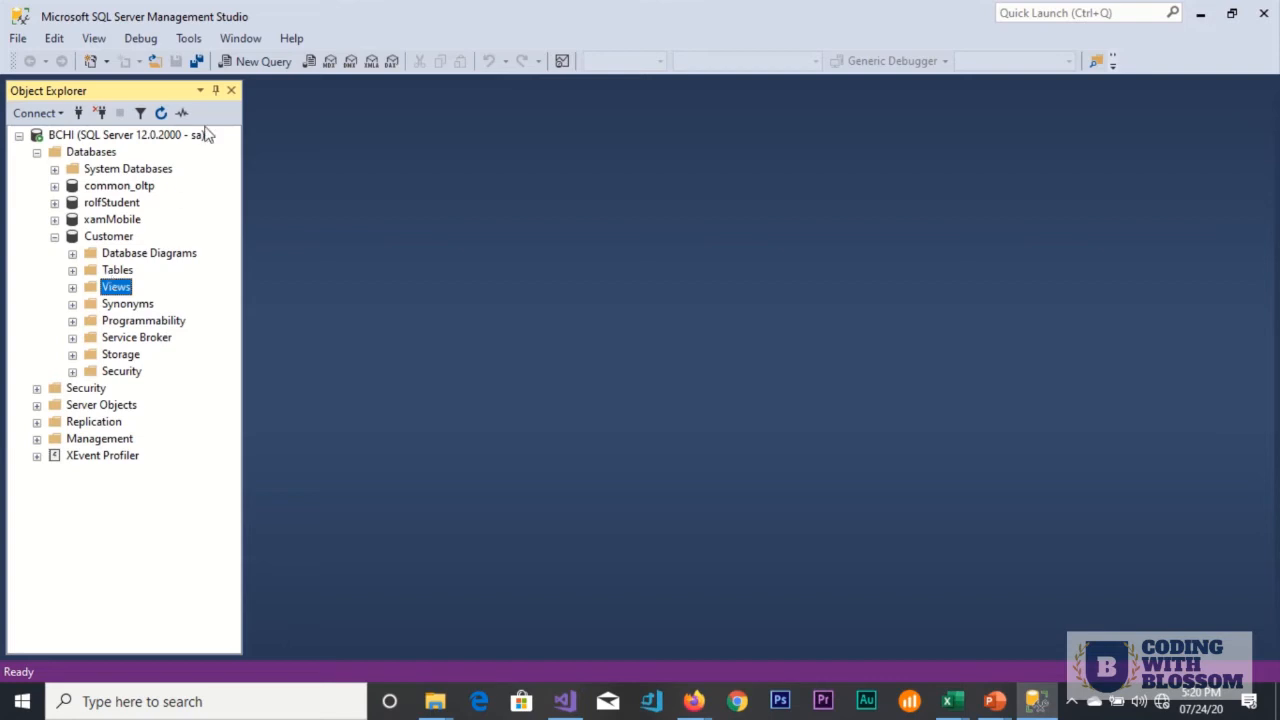
Step: Open a new query on the Customer database and launch Query Designer without adding any table
click(262, 62)
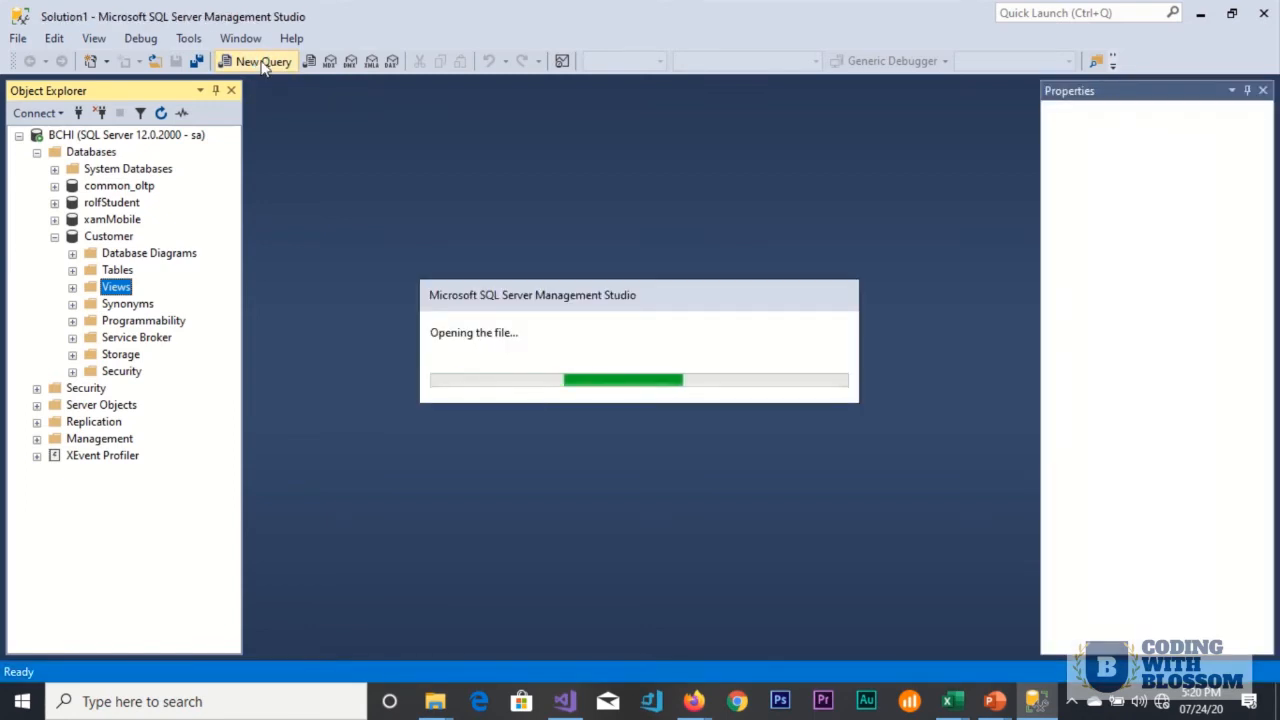
click(262, 62)
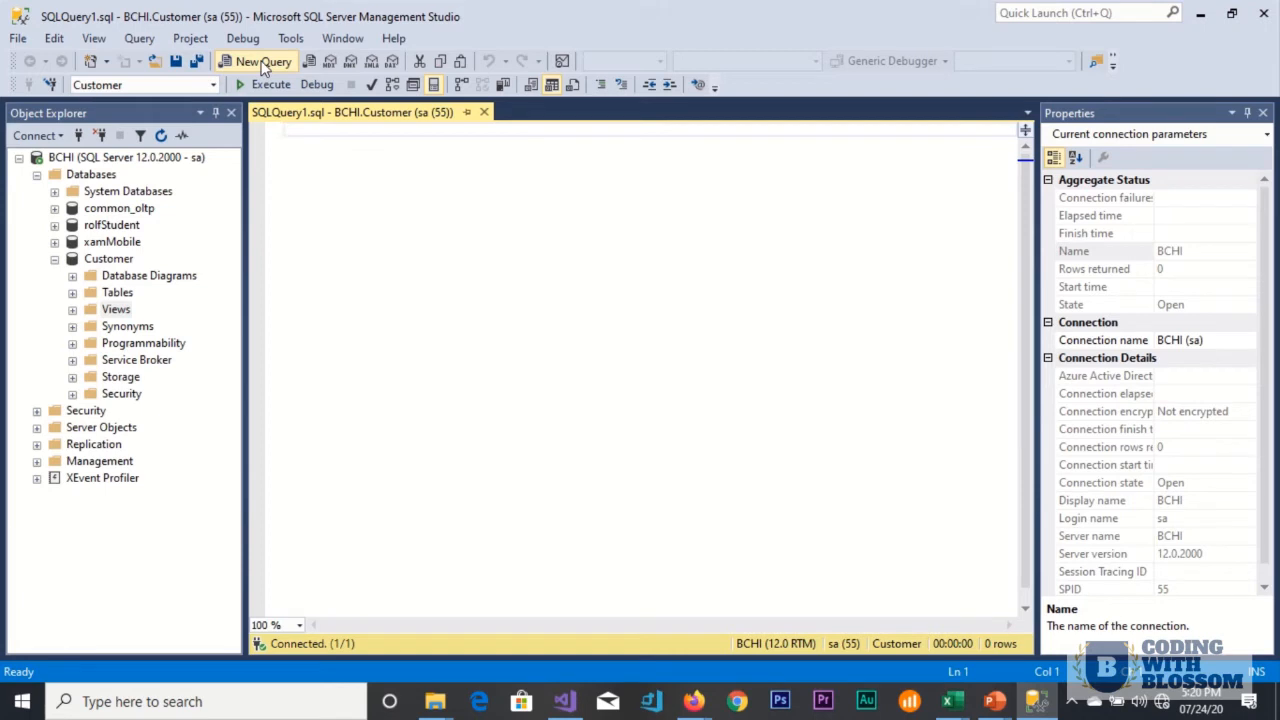
right_click(456, 201)
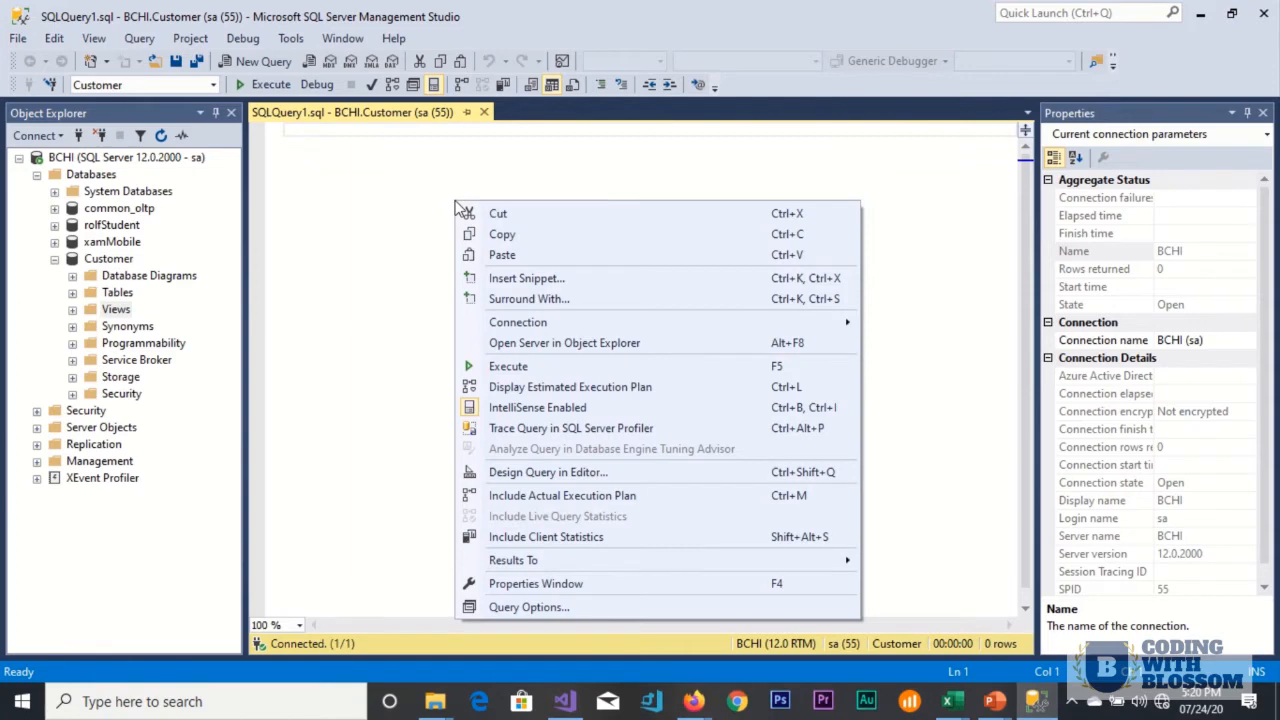
click(565, 473)
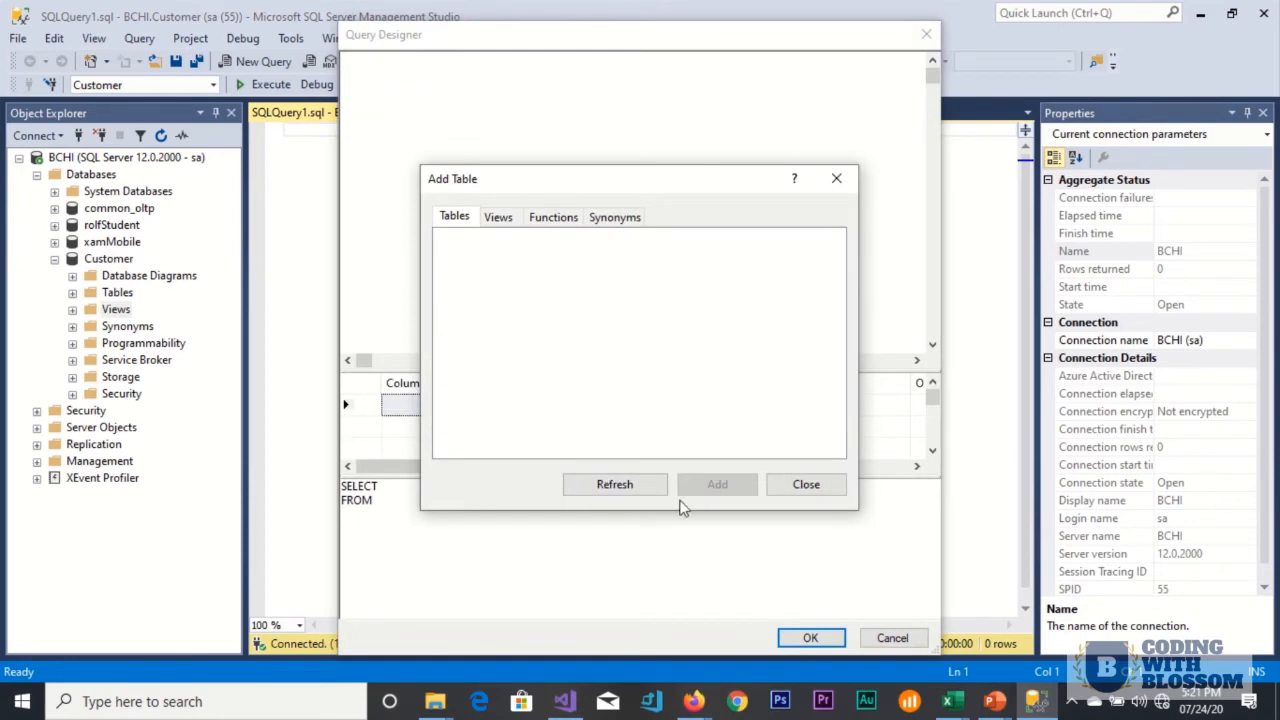
click(784, 486)
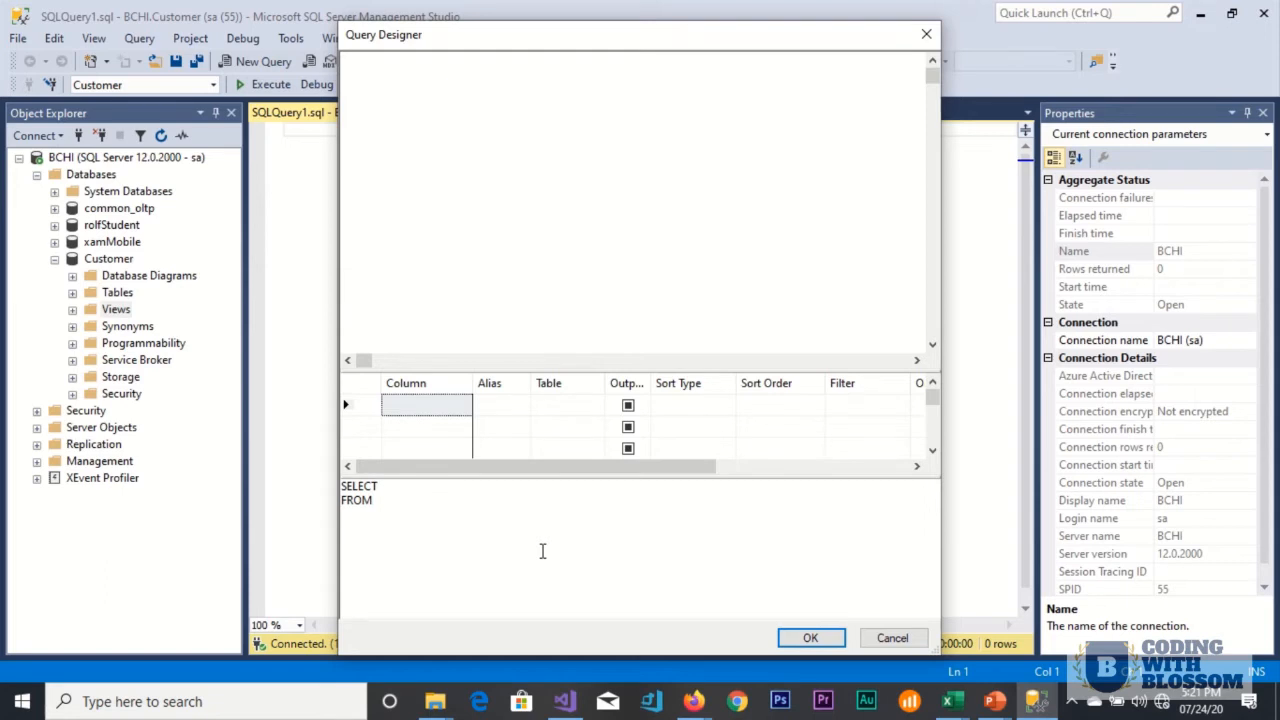
Step: Review the query types offered in Query Designer, and close both the designer and the empty query
right_click(542, 553)
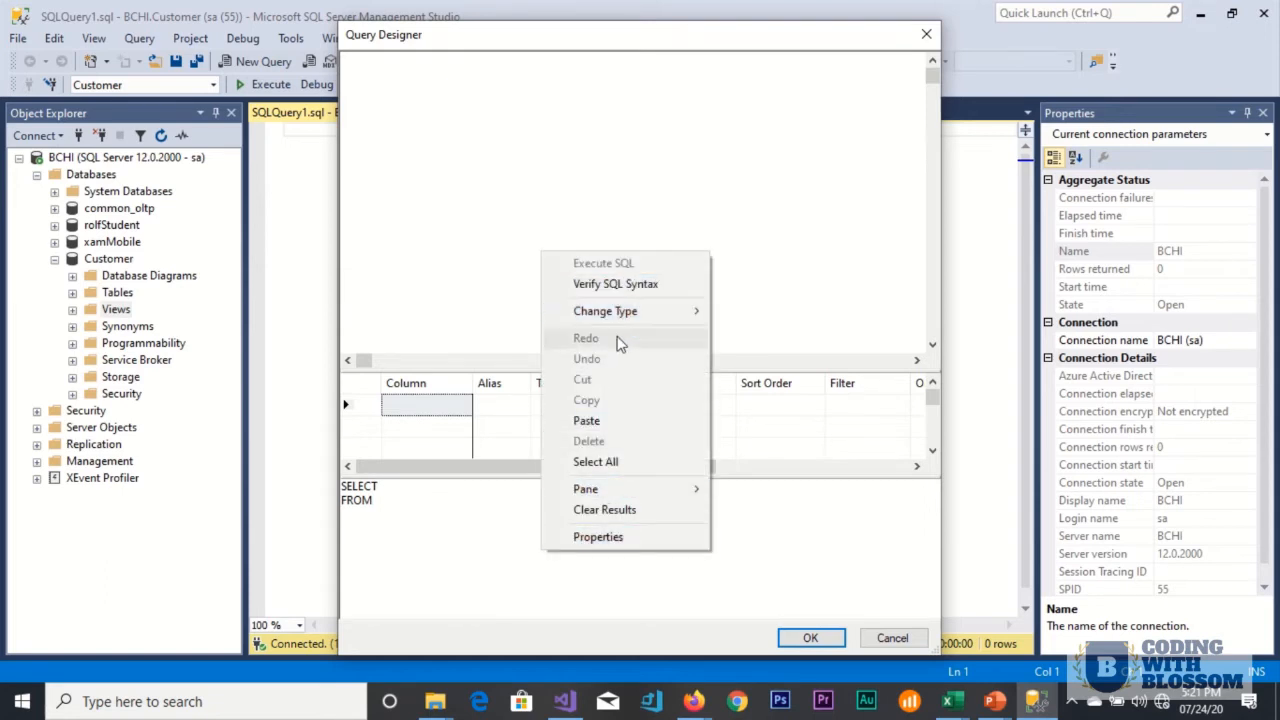
mouse_move(665, 311)
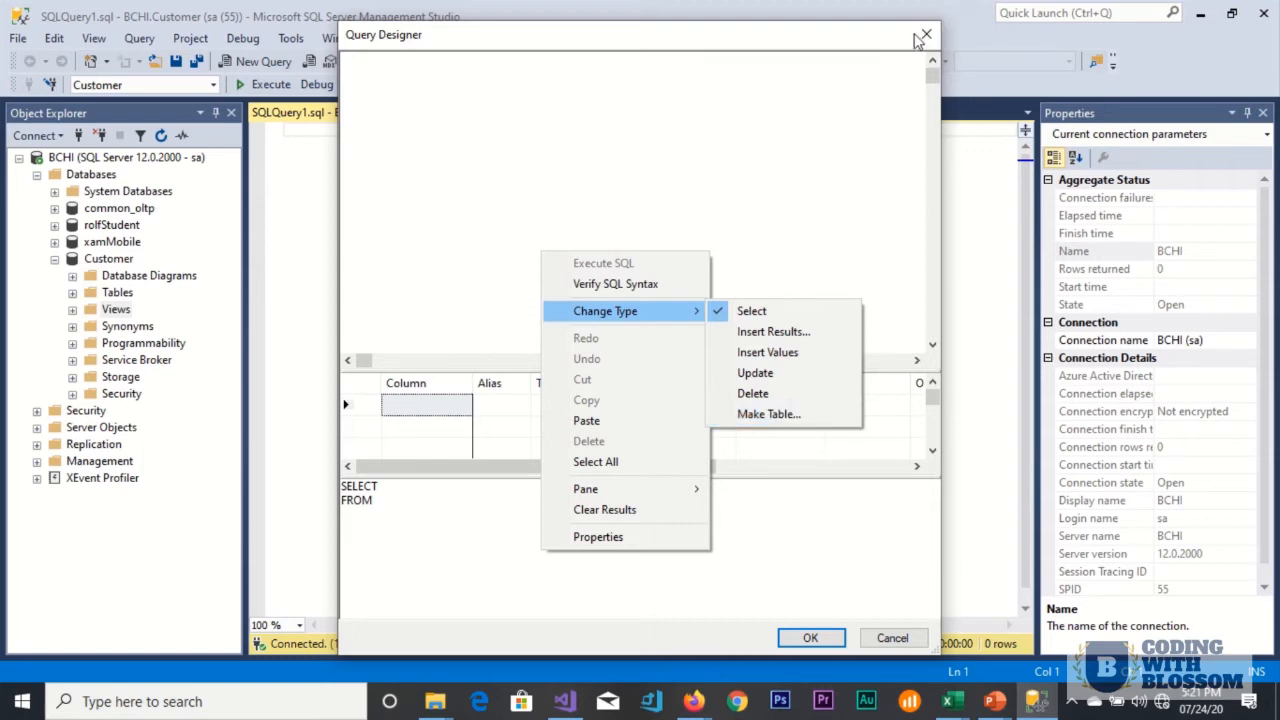
click(725, 145)
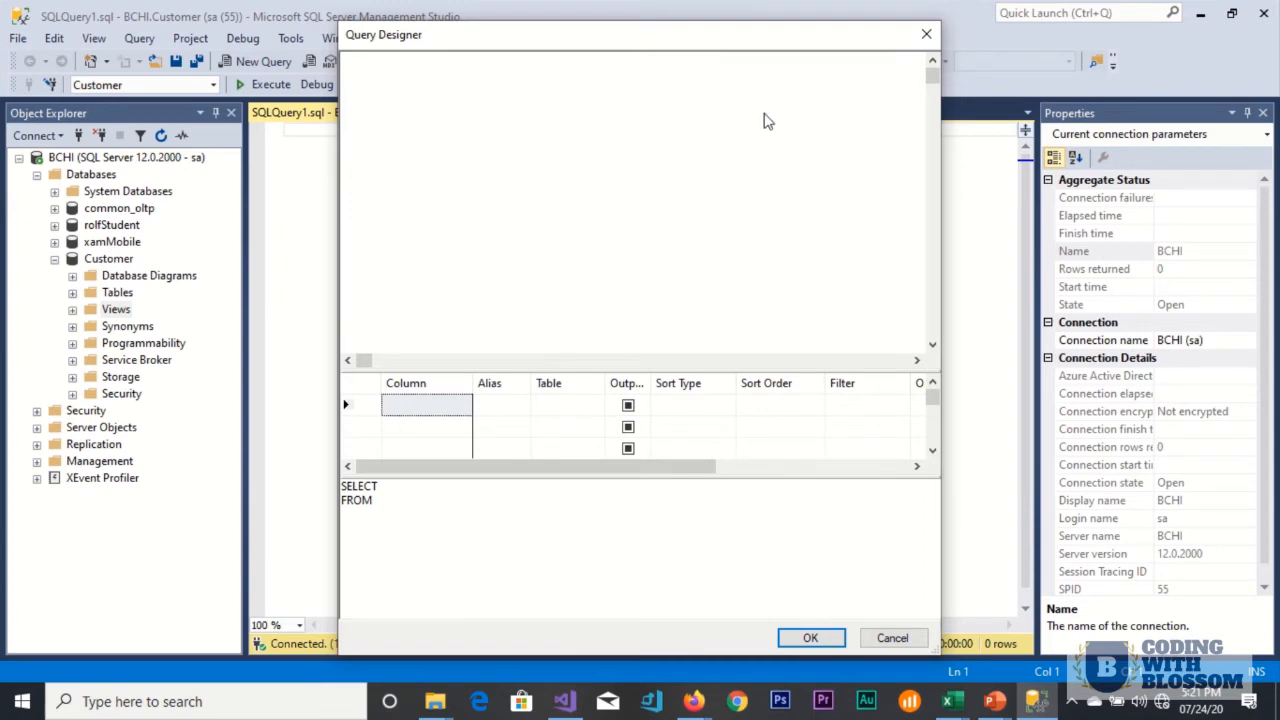
click(926, 35)
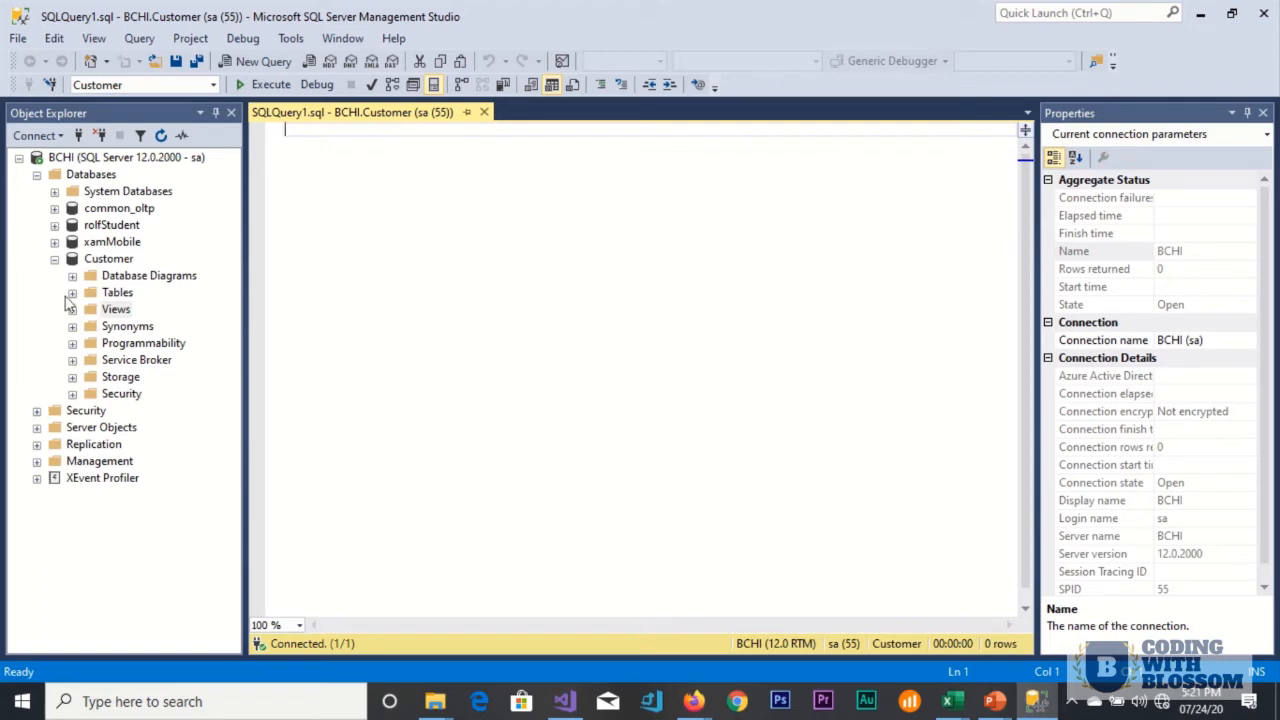
click(485, 113)
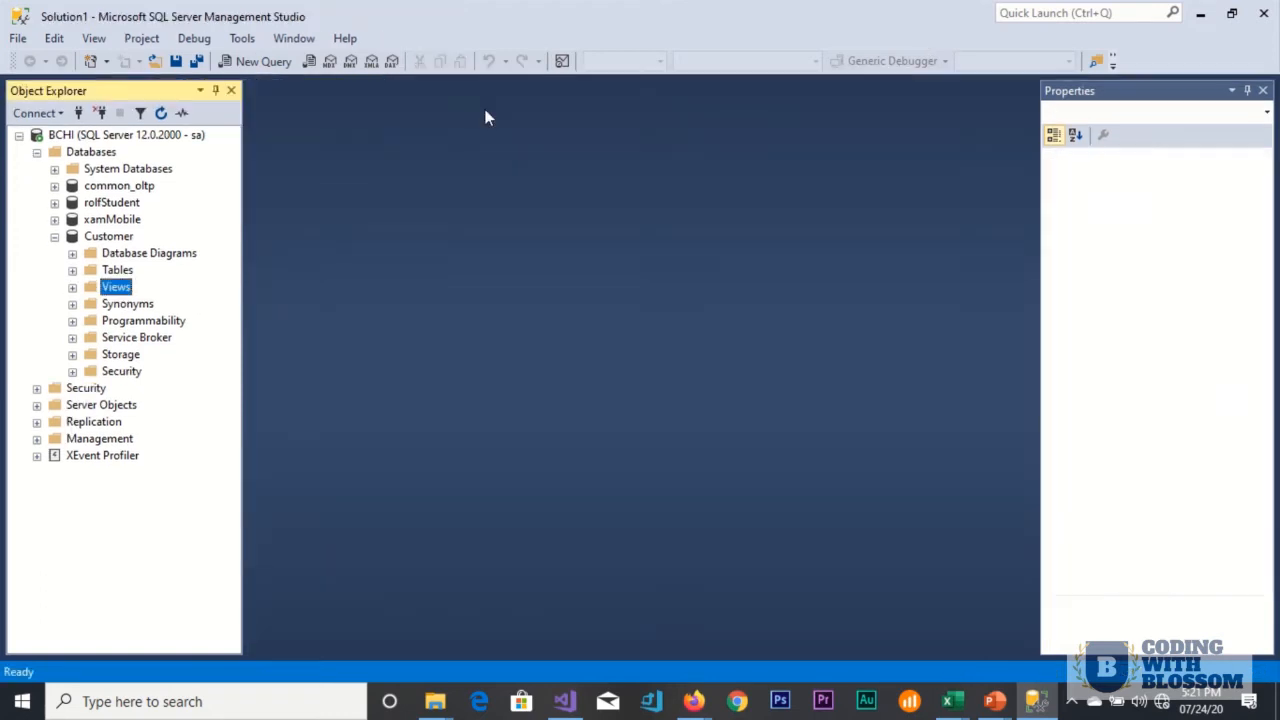
Step: Start a new table in the Customer database and add FirstName as its first column
right_click(117, 275)
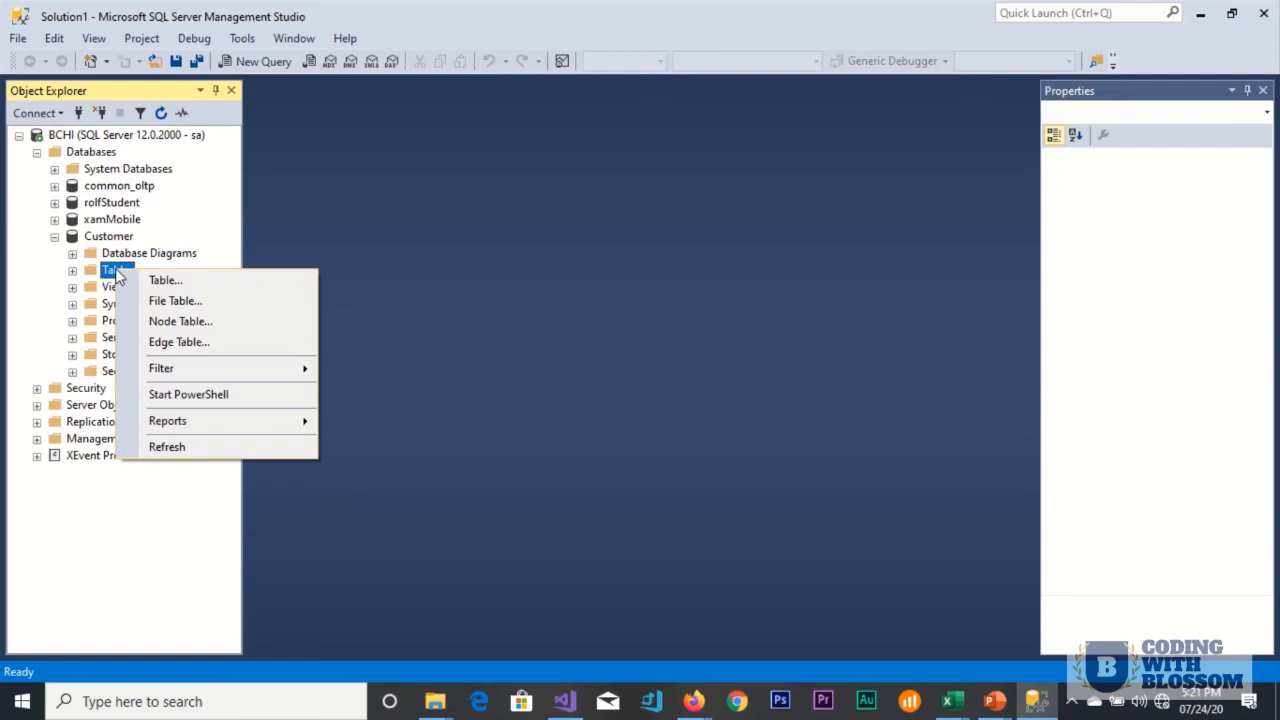
click(170, 284)
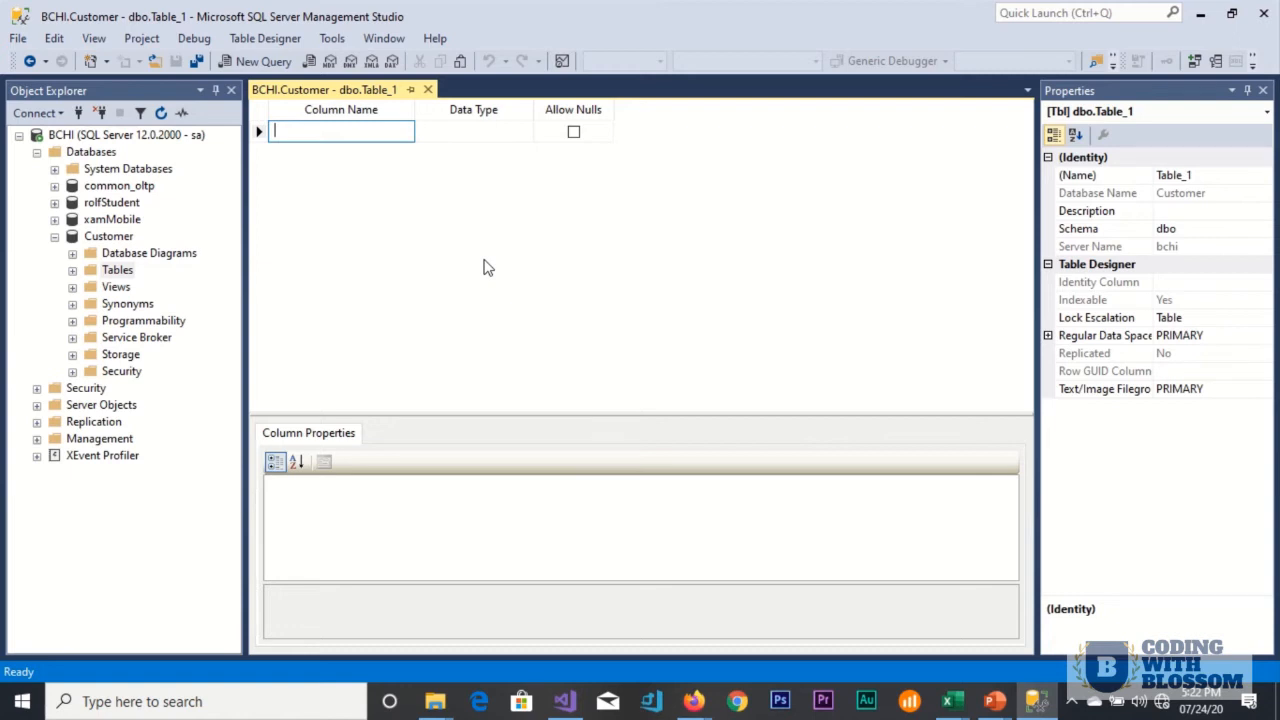
text(FirstName)
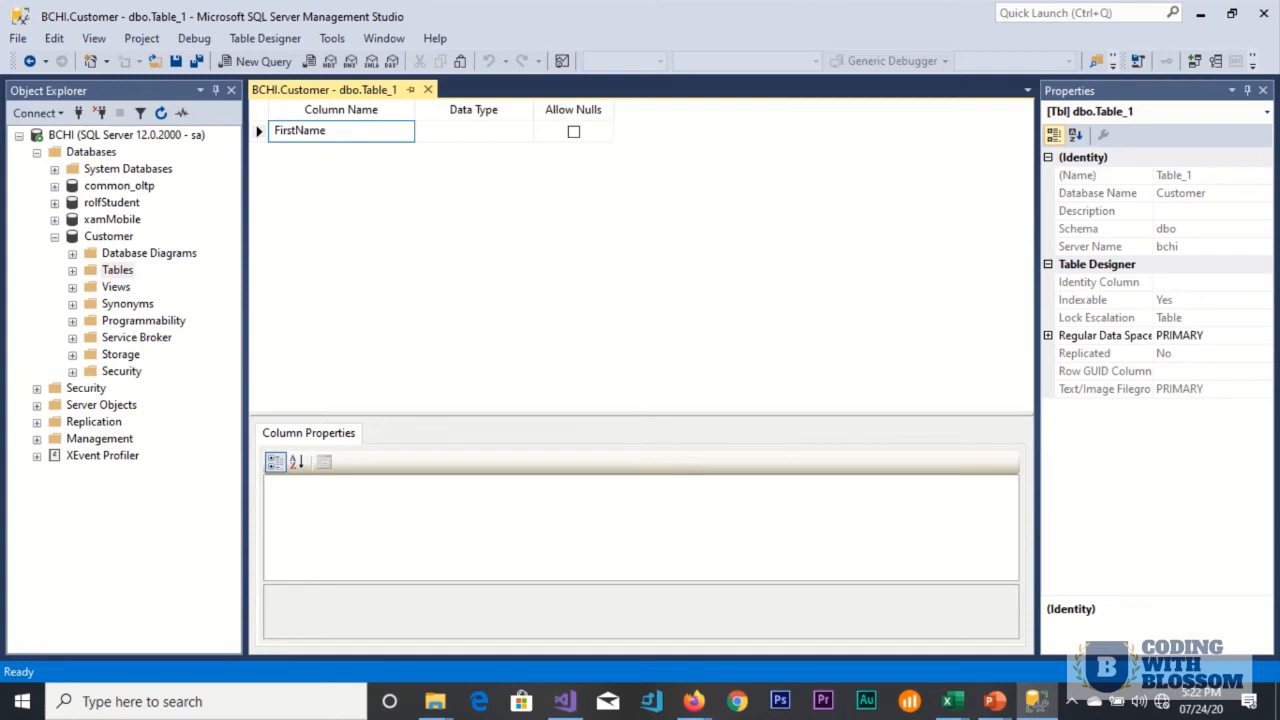
key(Tab)
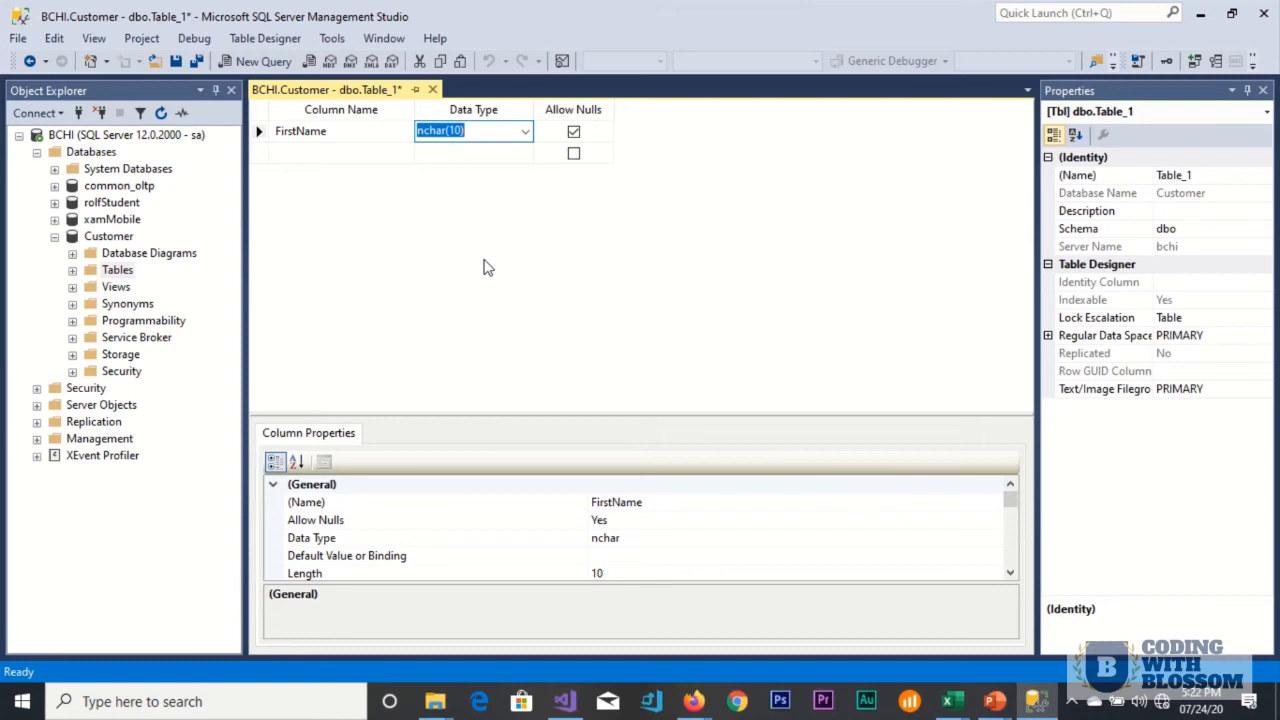
Step: Set the FirstName column's data type to nvarchar(50) and leave nulls allowed
click(525, 132)
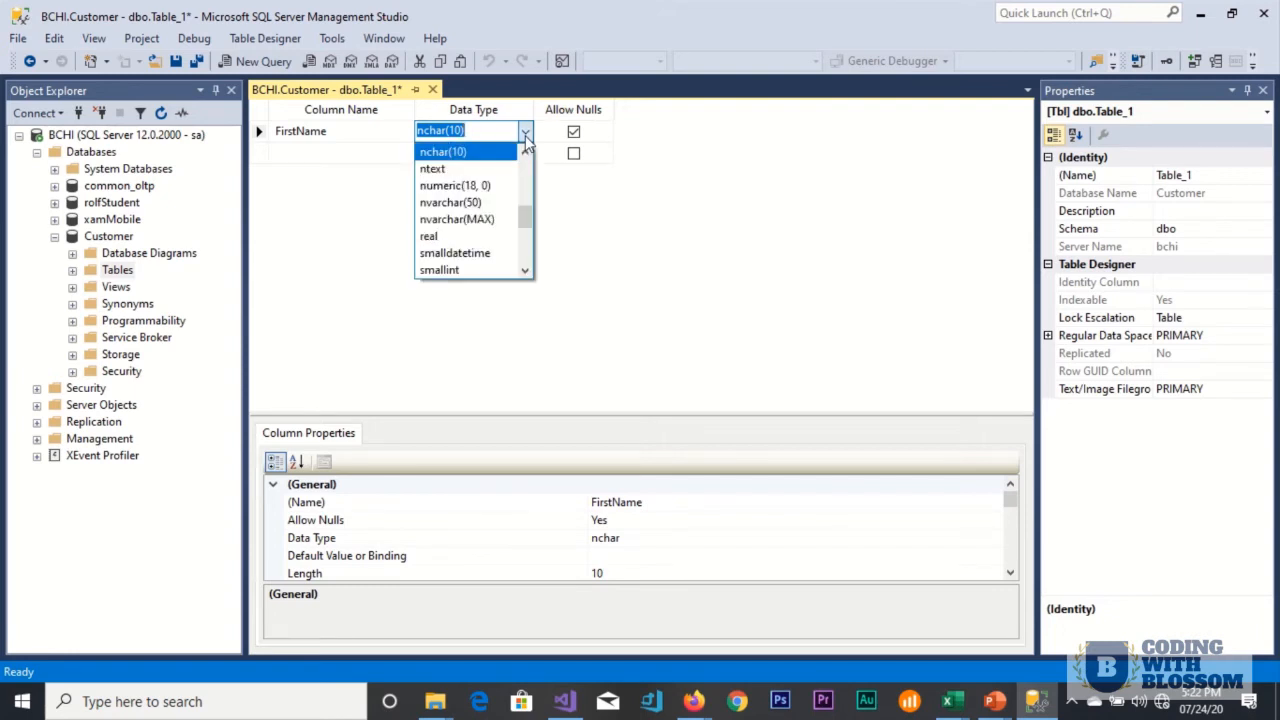
text(nvar)
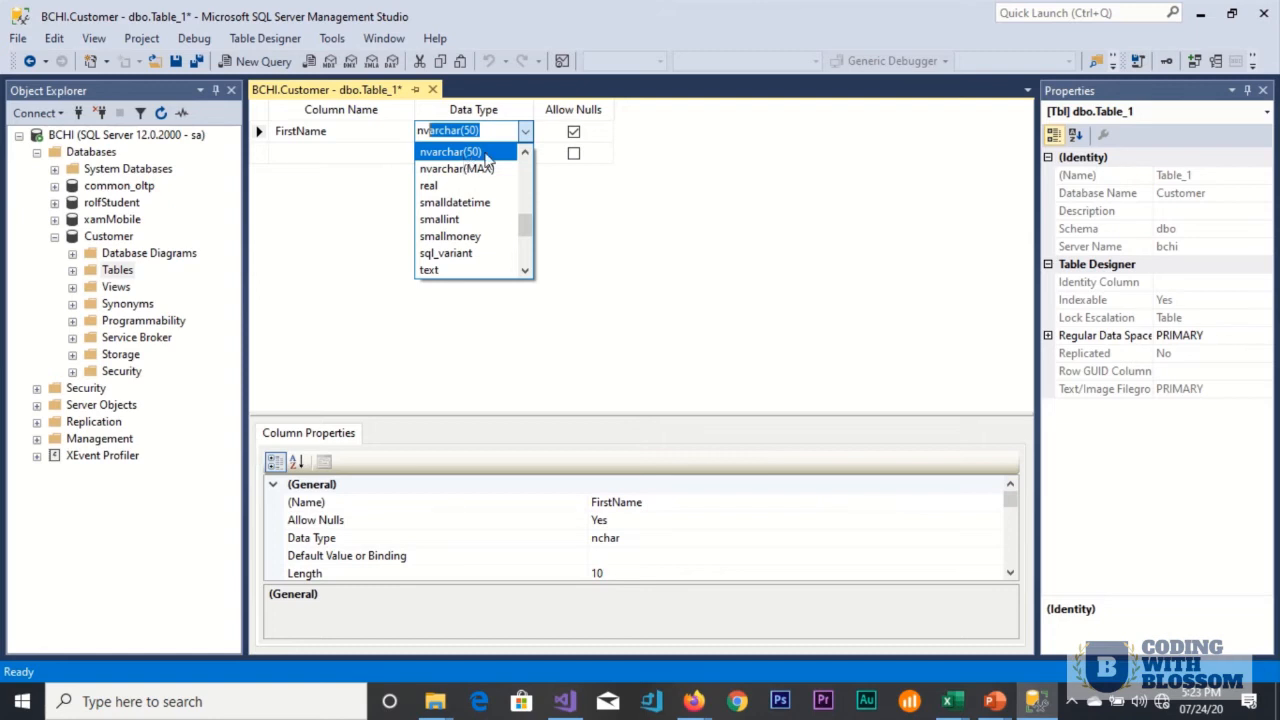
click(468, 153)
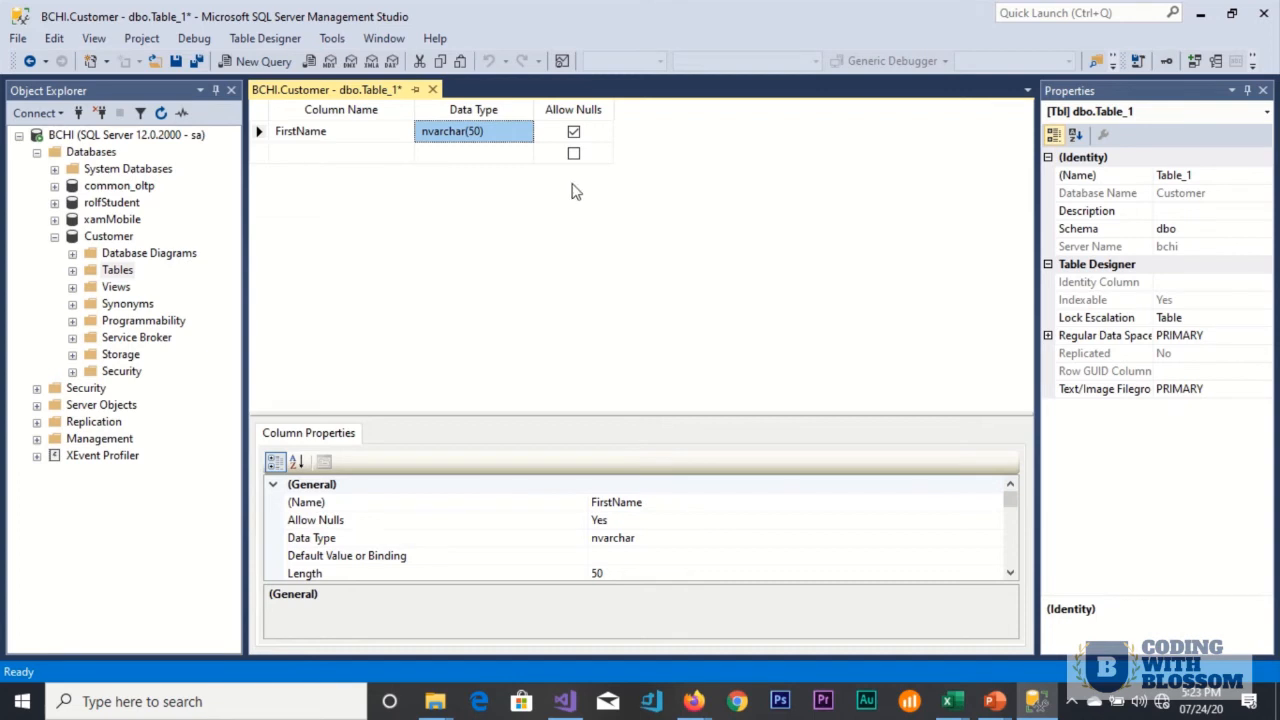
click(574, 133)
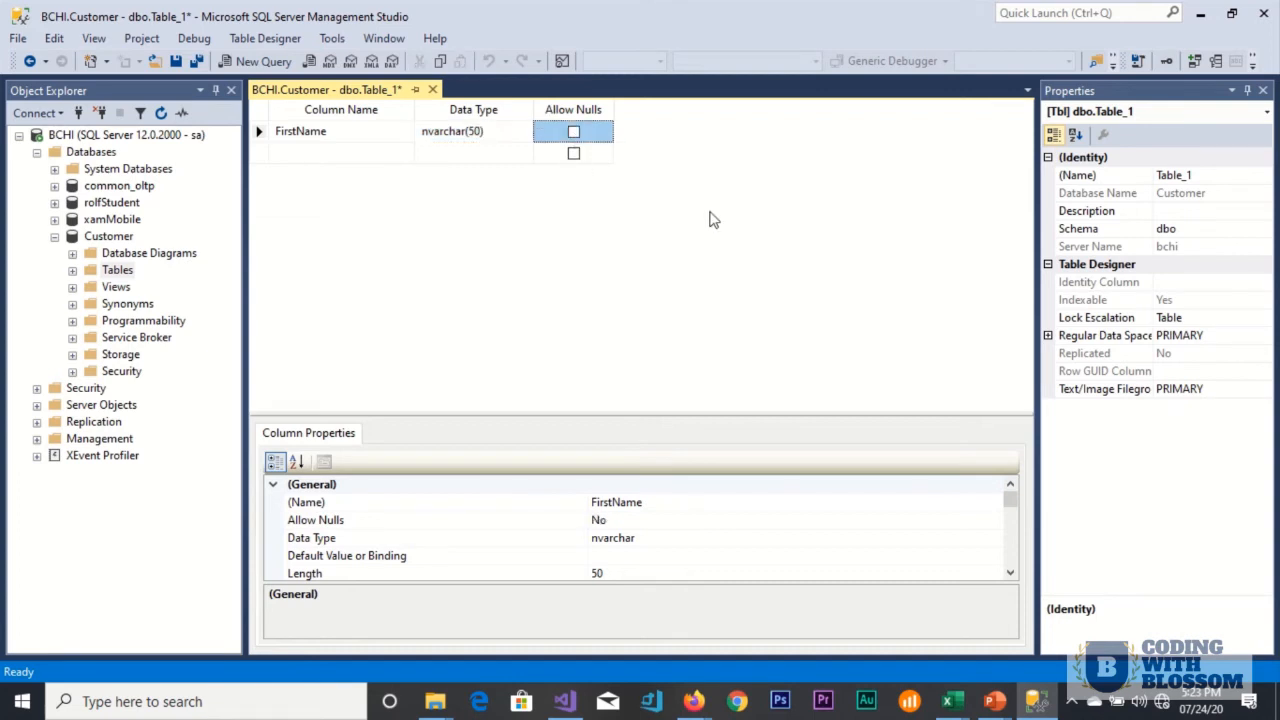
click(574, 133)
Step: Add a LastName column with the data type nvarchar(50) below FirstName
click(365, 141)
click(345, 152)
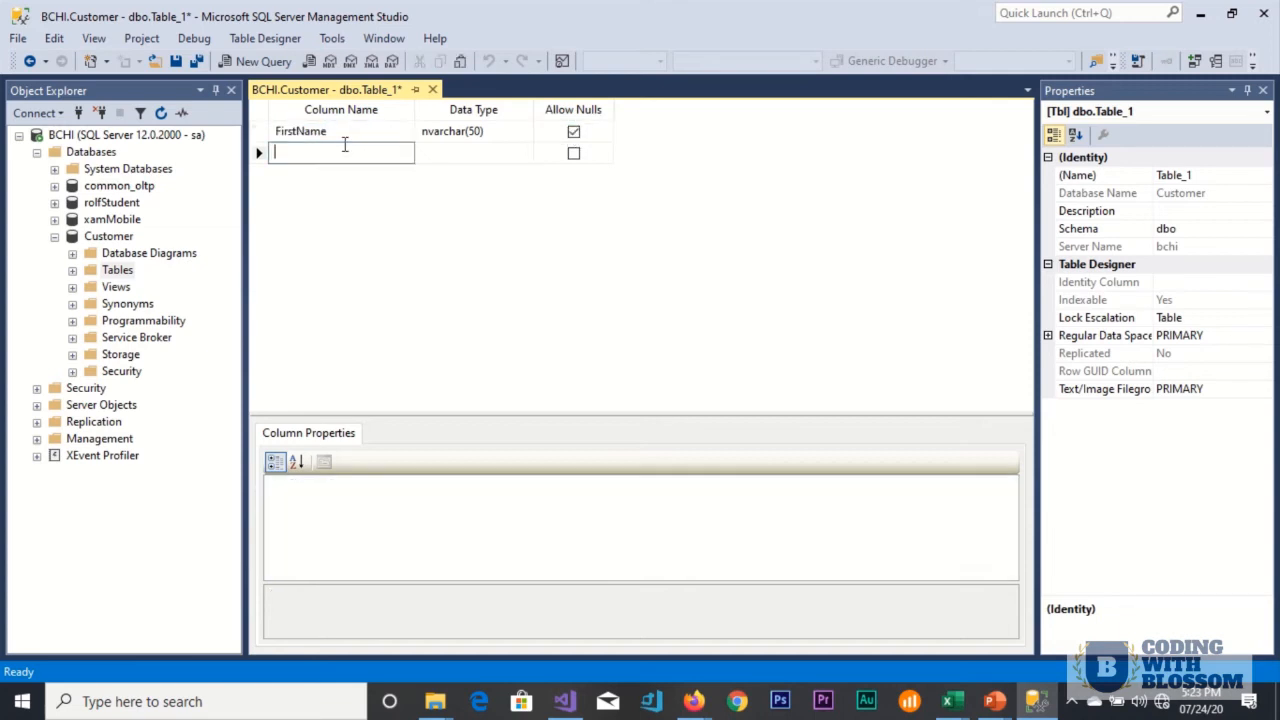
text(La)
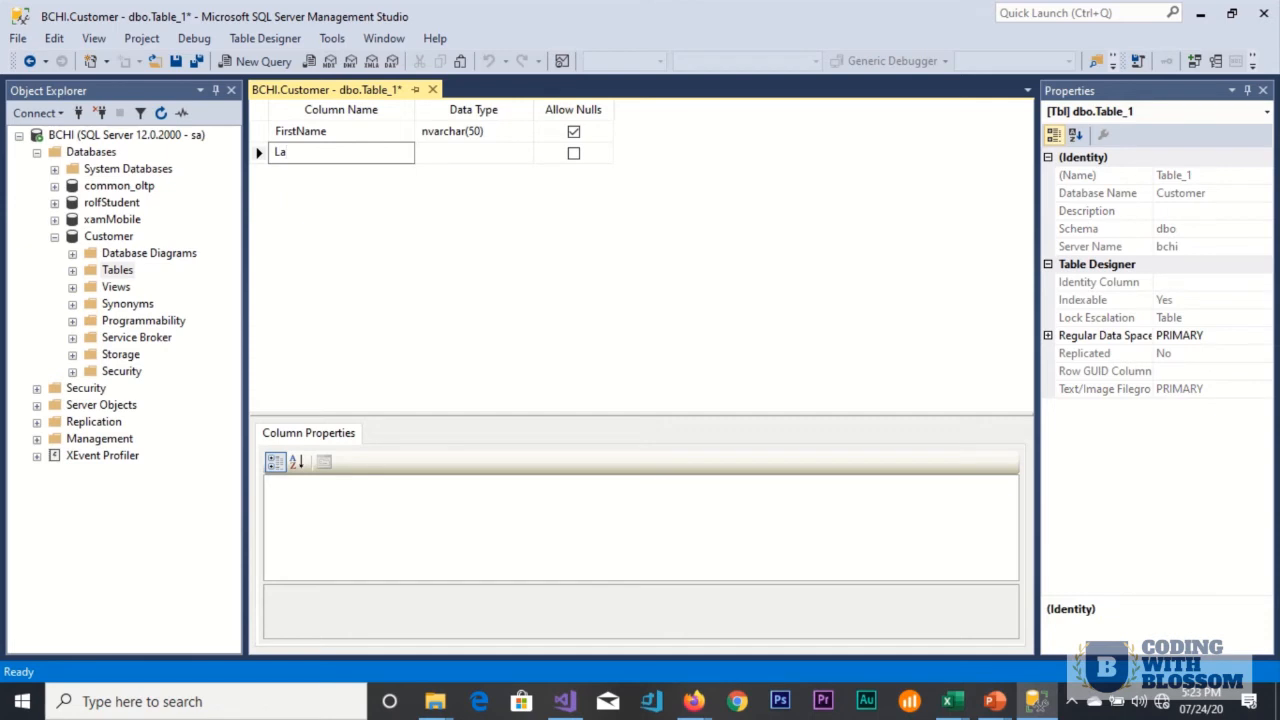
text(stName)
key(Tab)
text(nv)
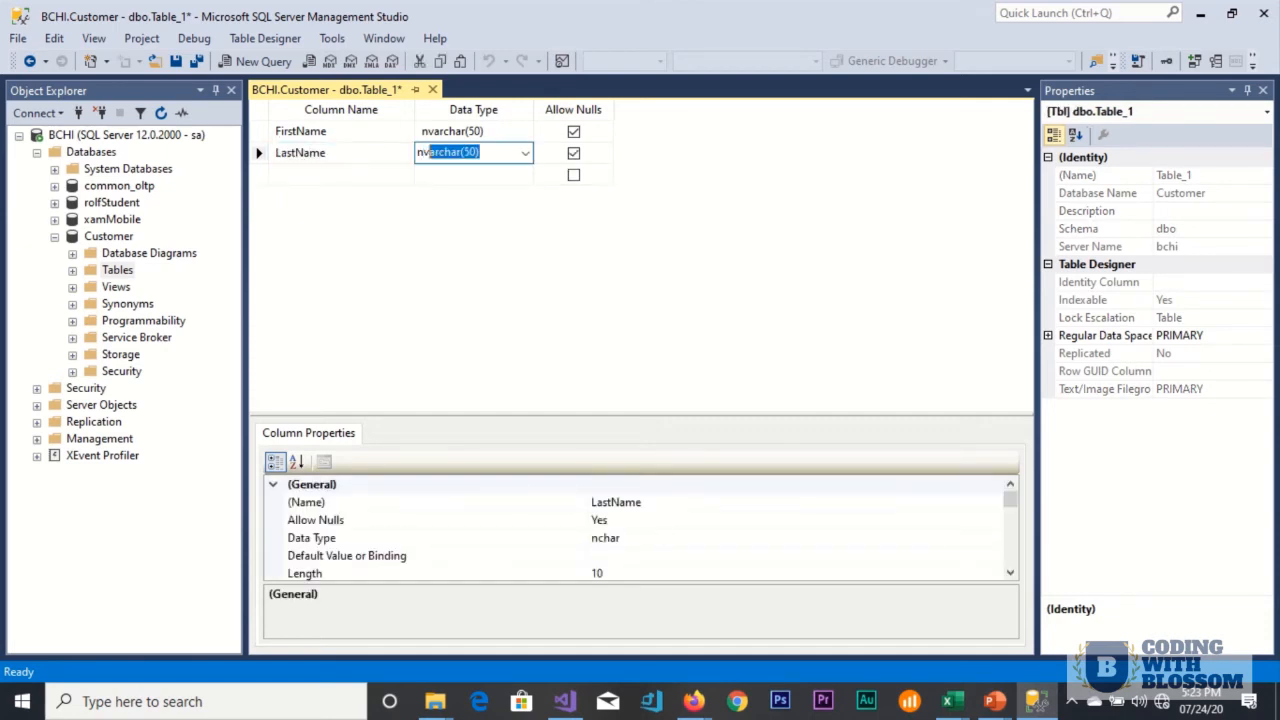
key(Tab)
key(Tab)
Step: Add a City column with the data type nvarchar(50) below LastName
text(City)
key(Tab)
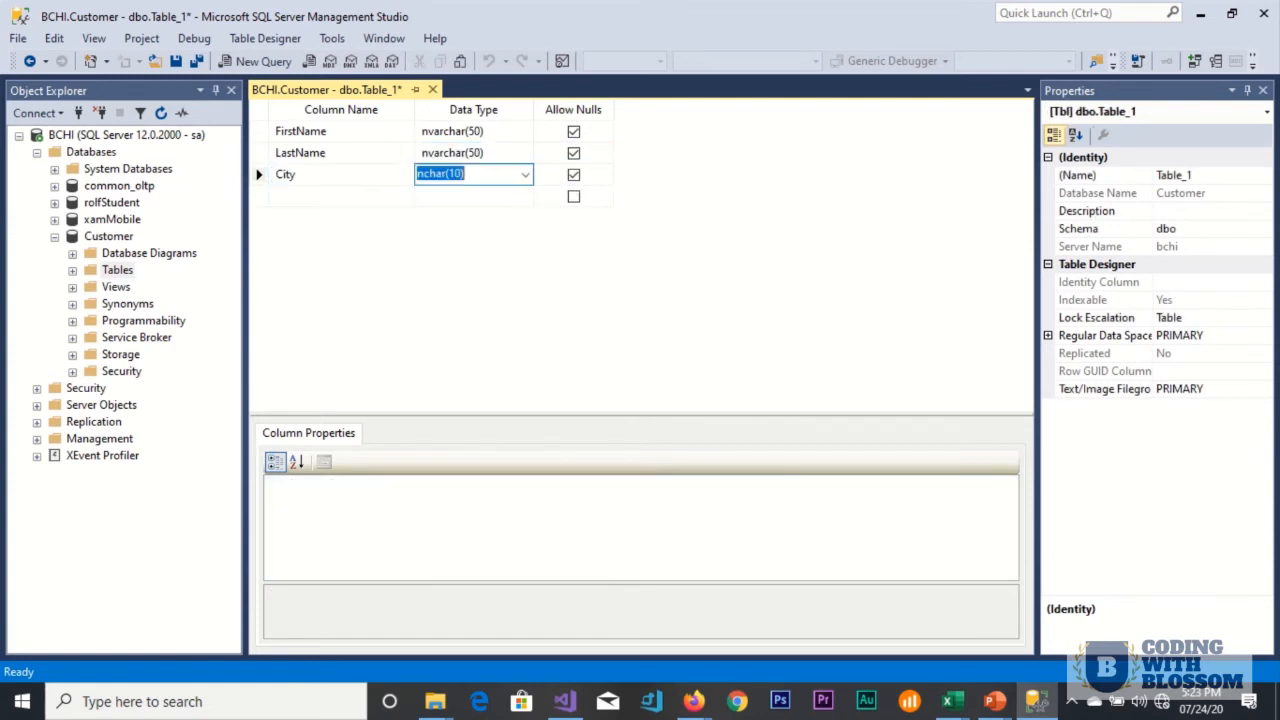
text(nvar)
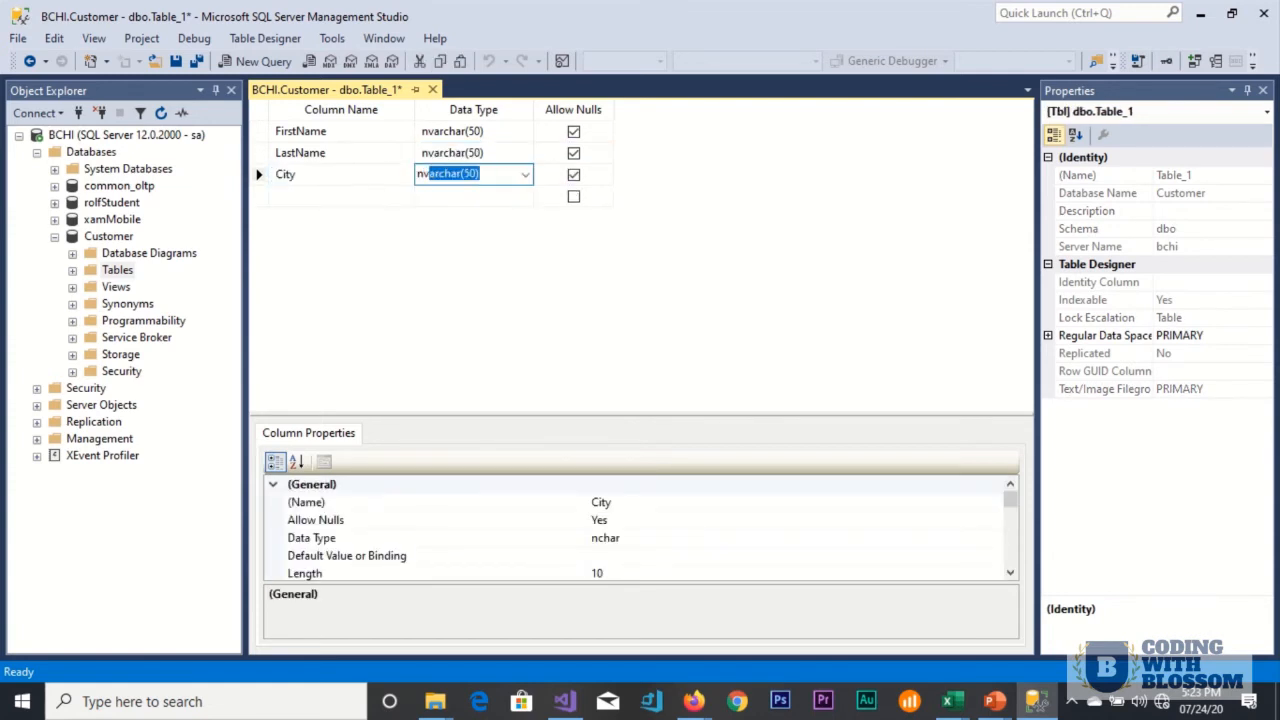
key(Return)
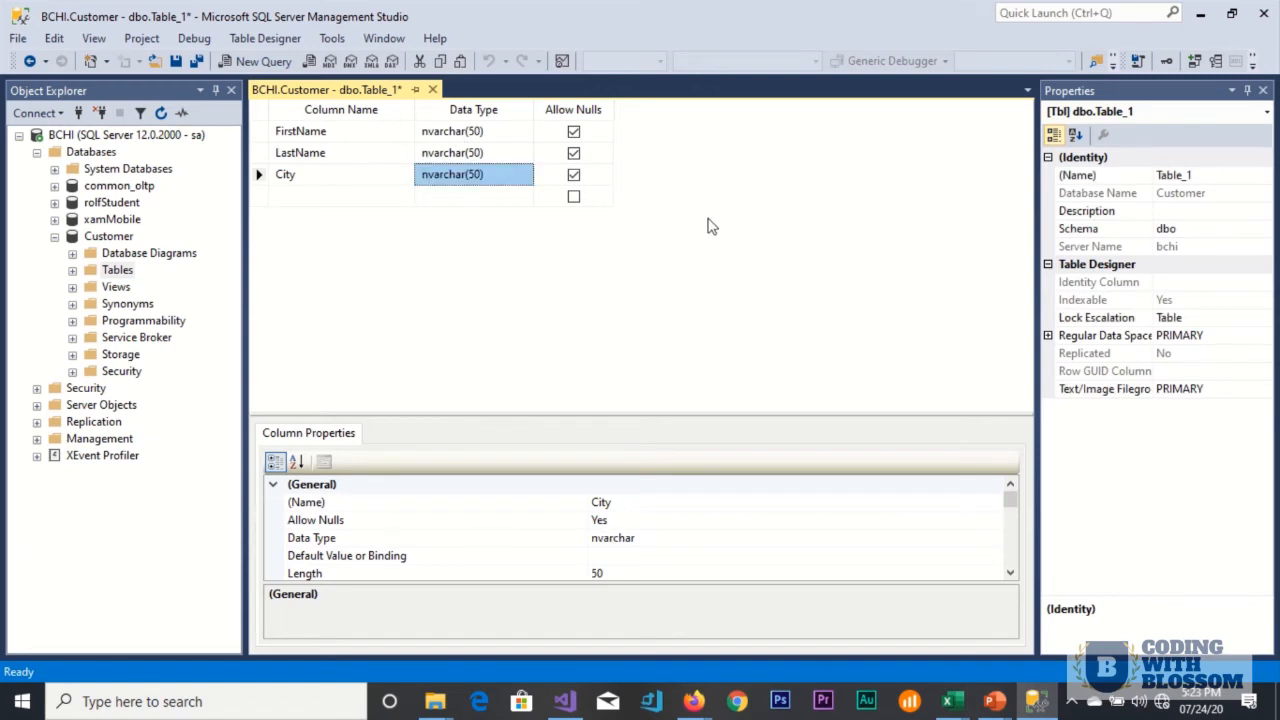
Step: Save the new table under the name CustomerInfoTable
key(ctrl+s)
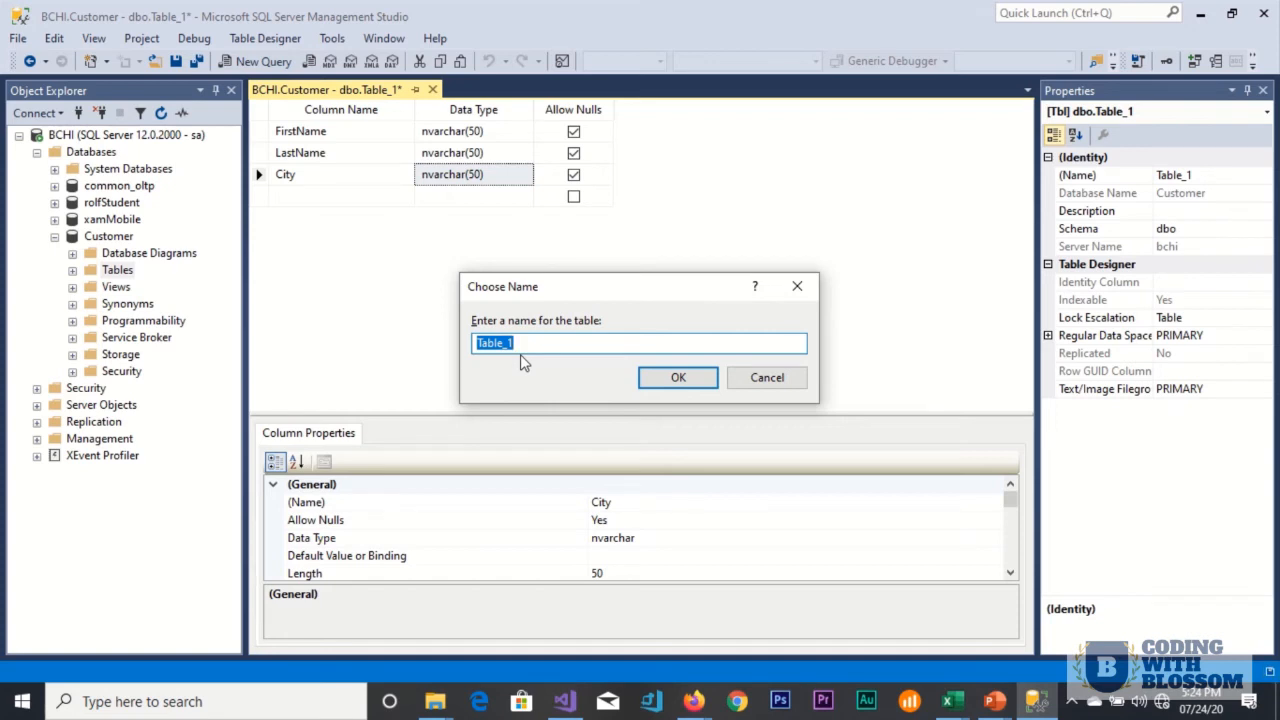
key(Home)
text(CustomerInf)
text(o)
key(End)
key(BackSpace)
key(BackSpace)
key(BackSpace)
text(e)
key(BackSpace)
key(BackSpace)
key(BackSpace)
key(BackSpace)
key(BackSpace)
text(Table)
click(669, 382)
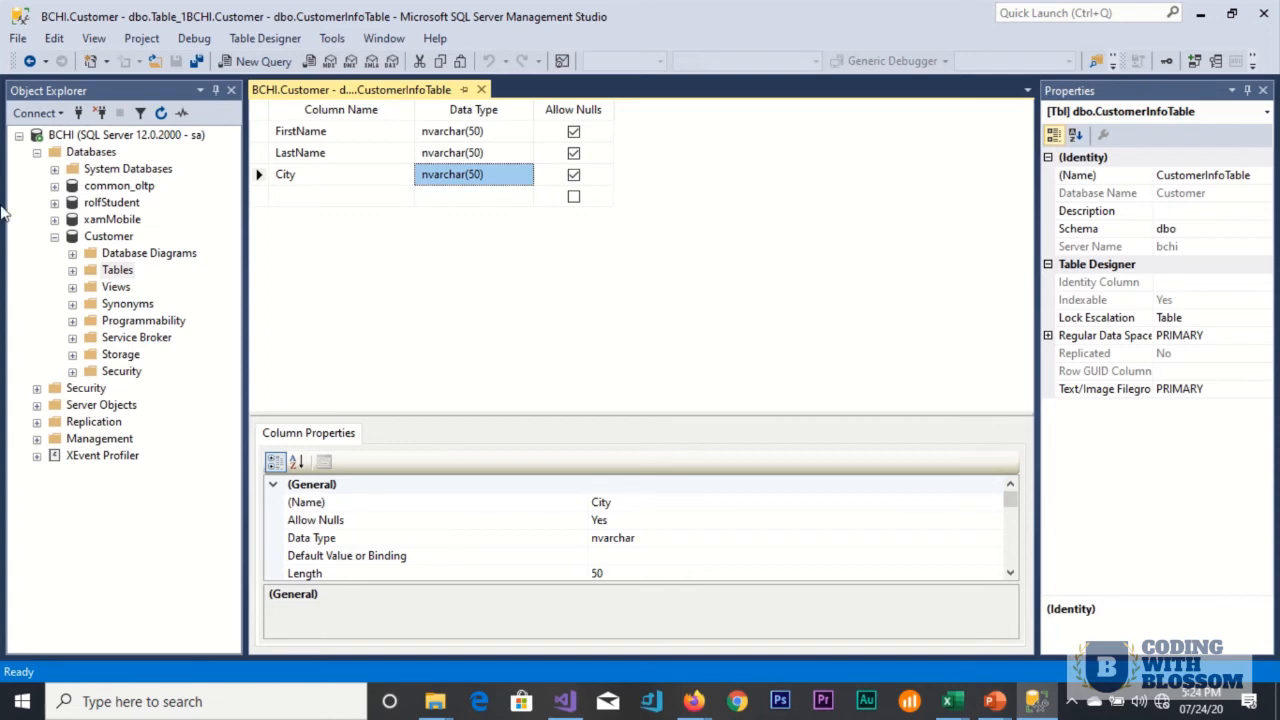
Step: Refresh the Customer database and expand its Tables folder to view the saved table
click(72, 271)
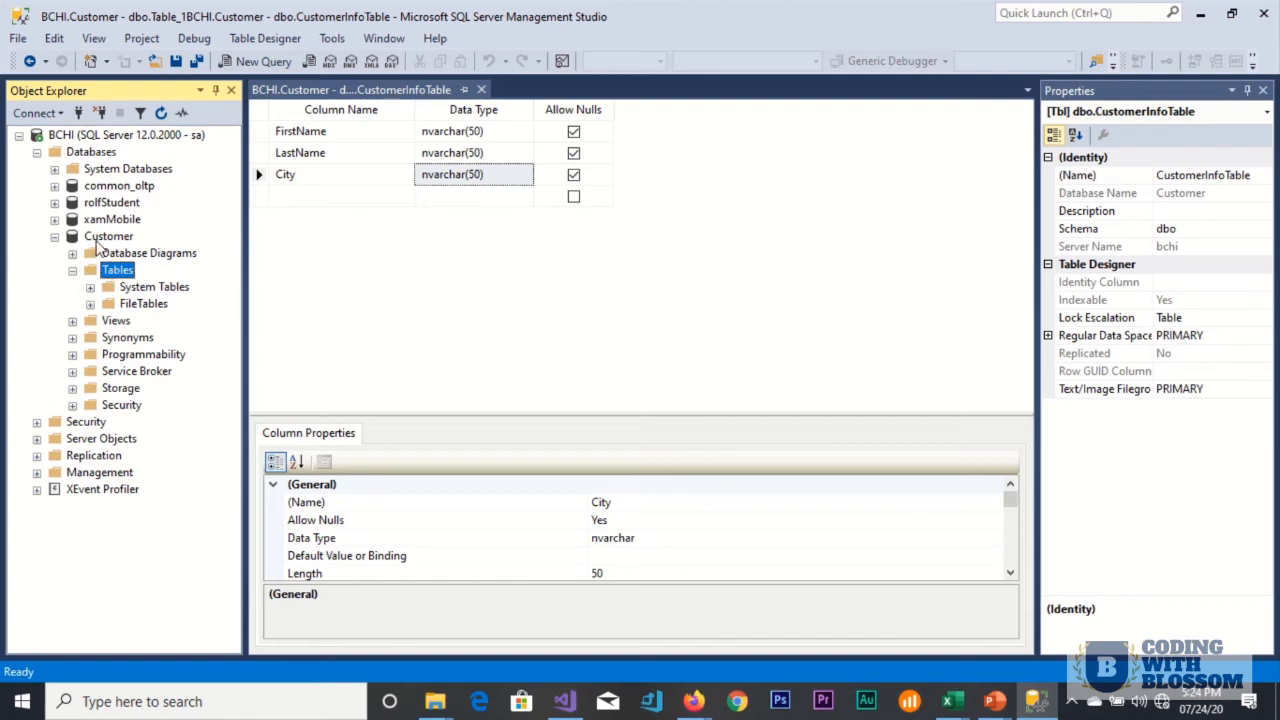
click(98, 240)
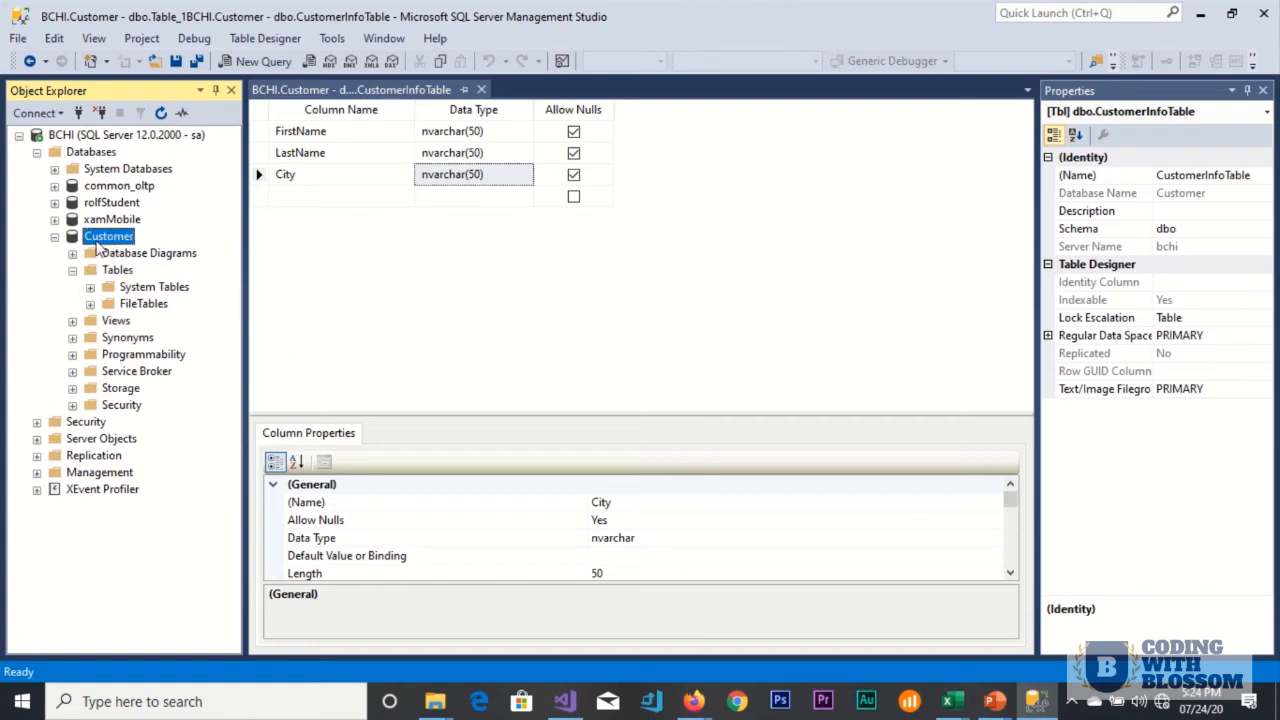
right_click(98, 242)
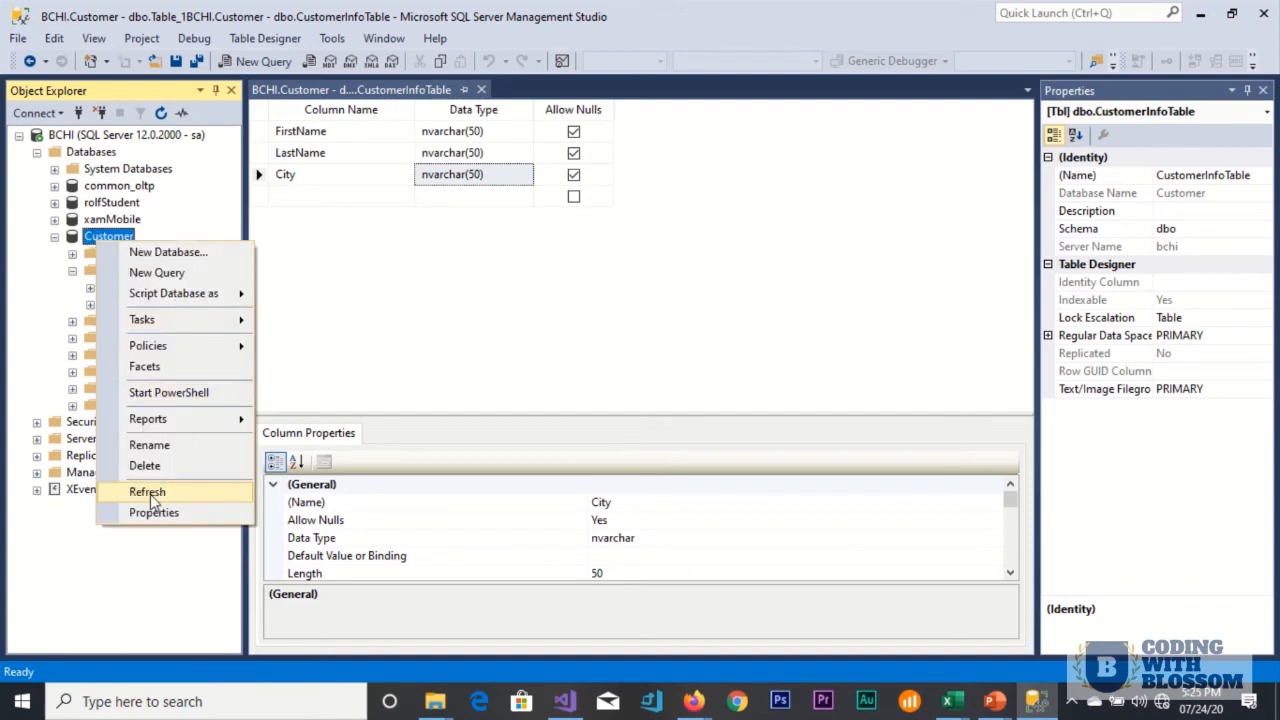
click(148, 492)
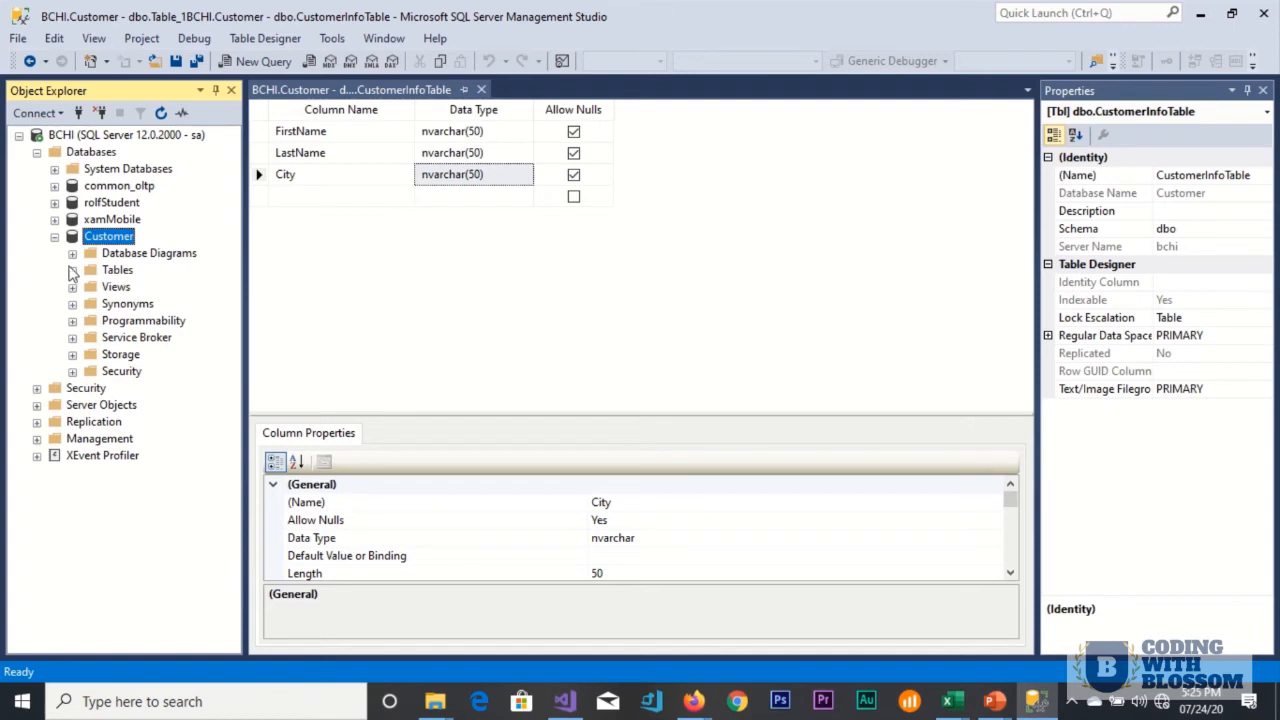
click(72, 270)
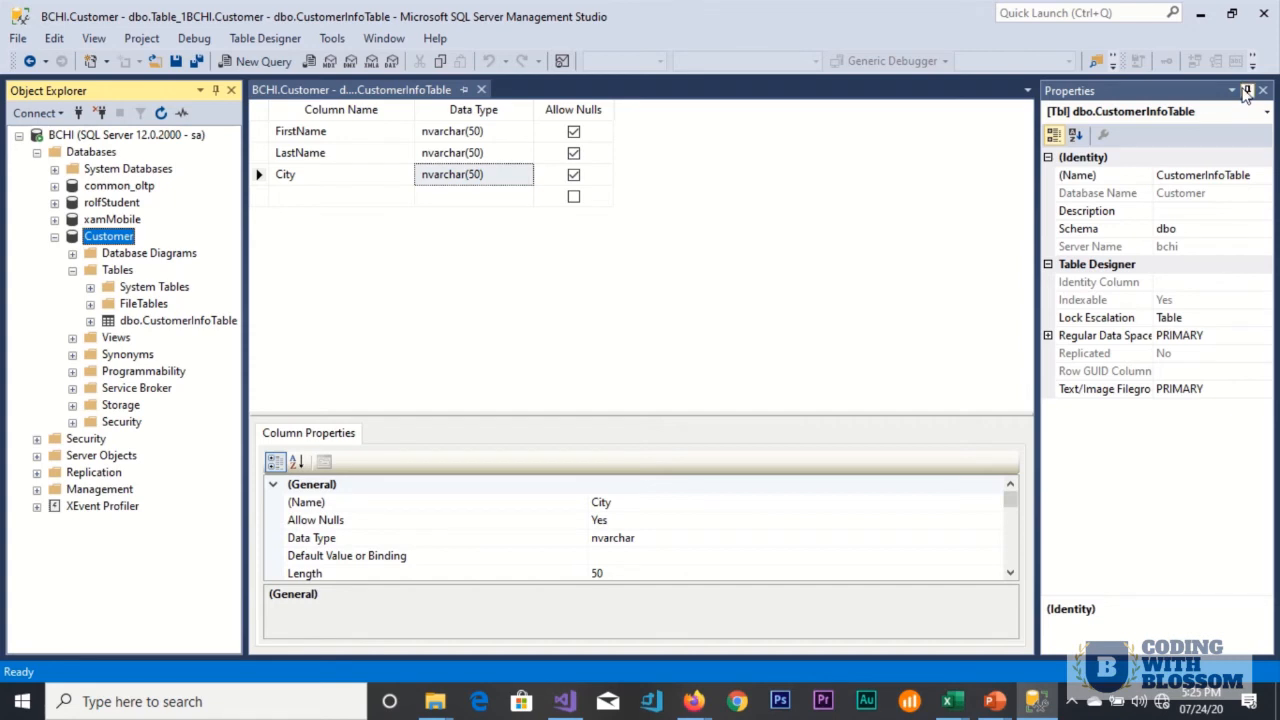
Step: Auto-hide the Properties pane and create the support objects required for database diagrams in the Customer database
click(1247, 91)
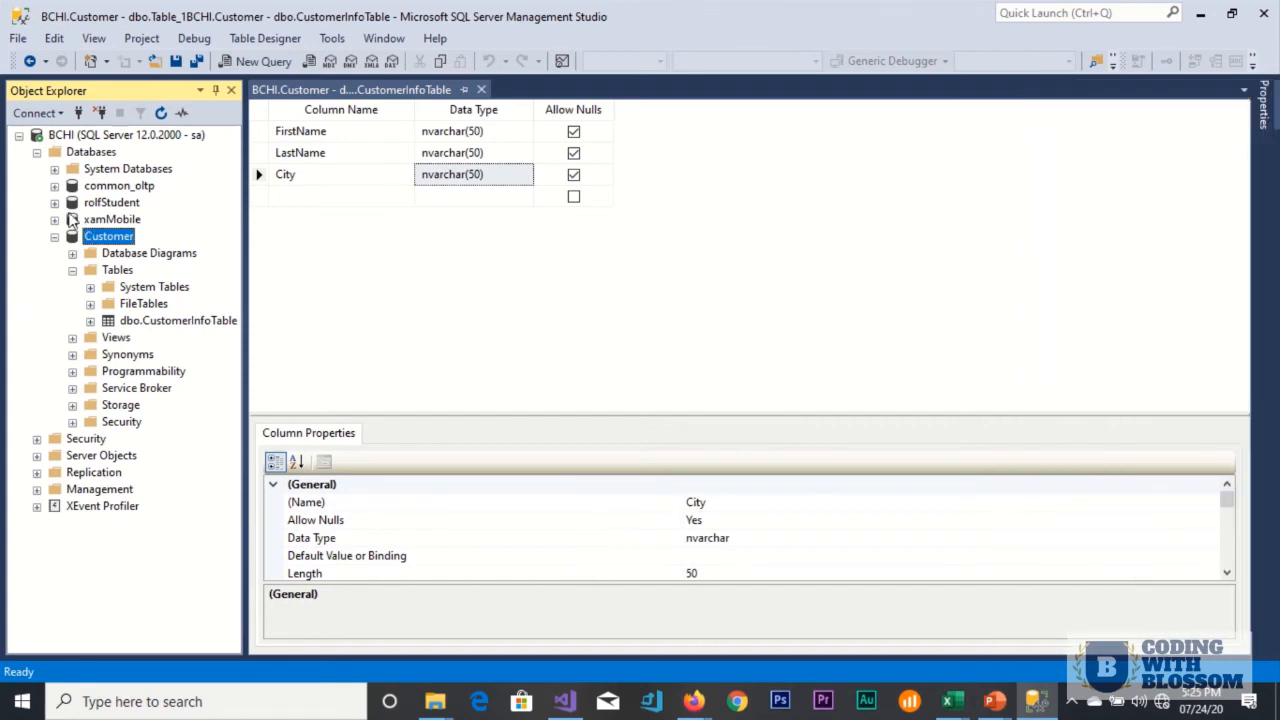
click(122, 256)
double_click(122, 256)
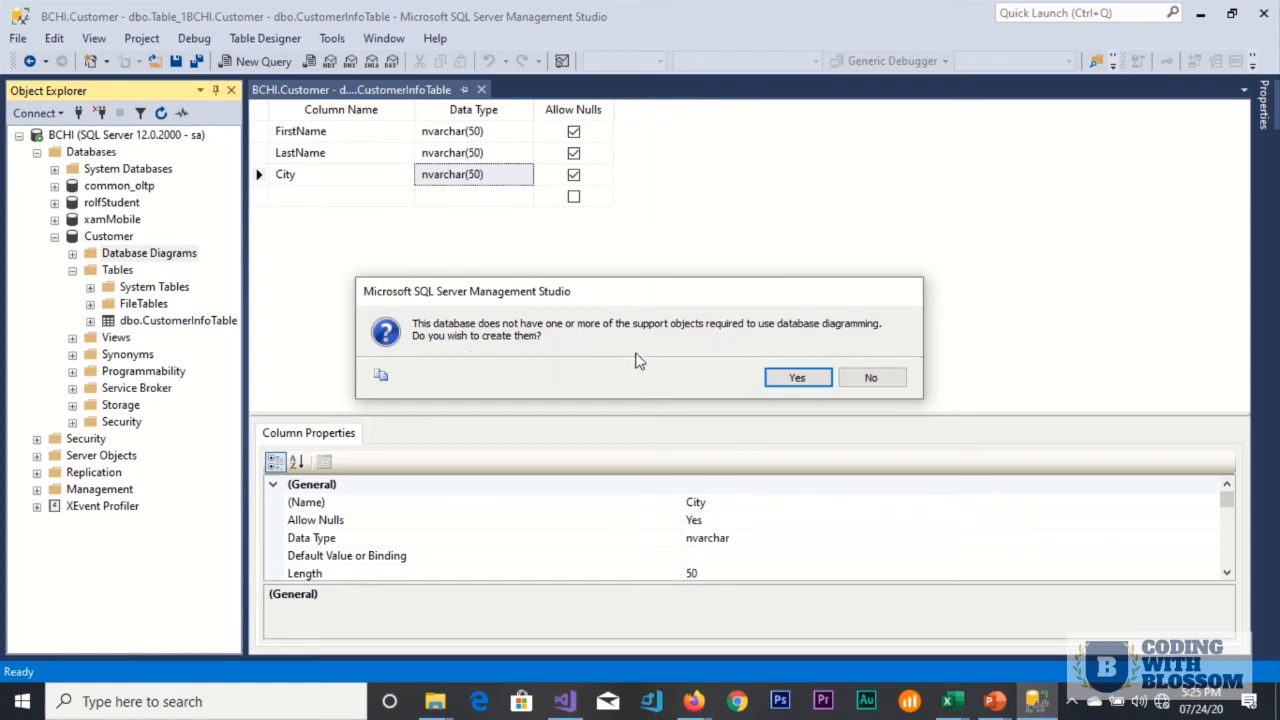
click(793, 379)
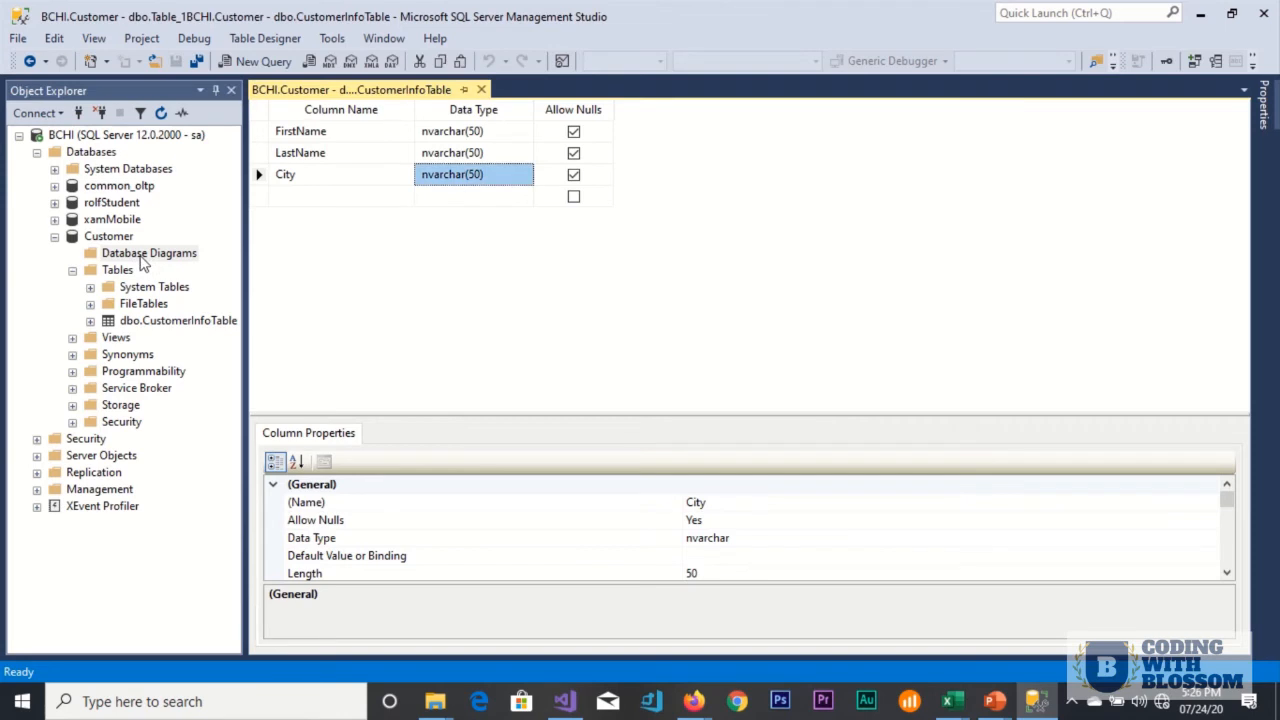
Step: Create a new database diagram in the Customer database and add CustomerInfoTable to it
right_click(143, 258)
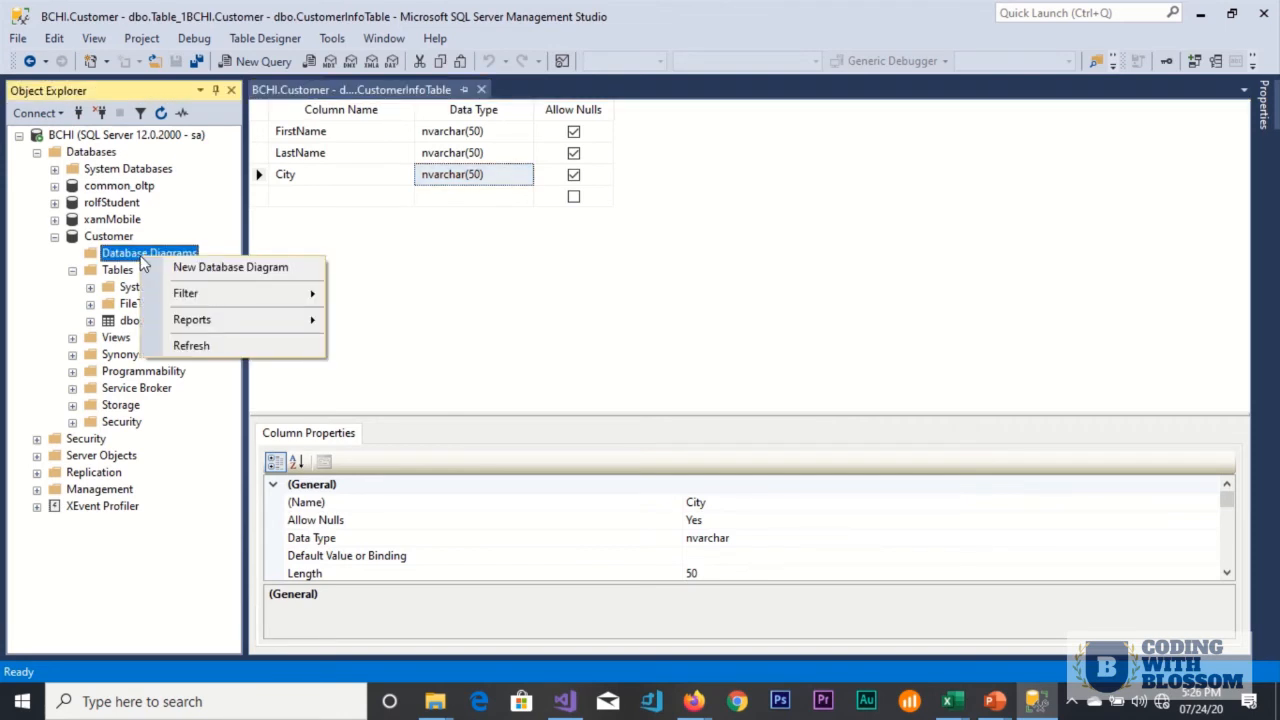
click(213, 274)
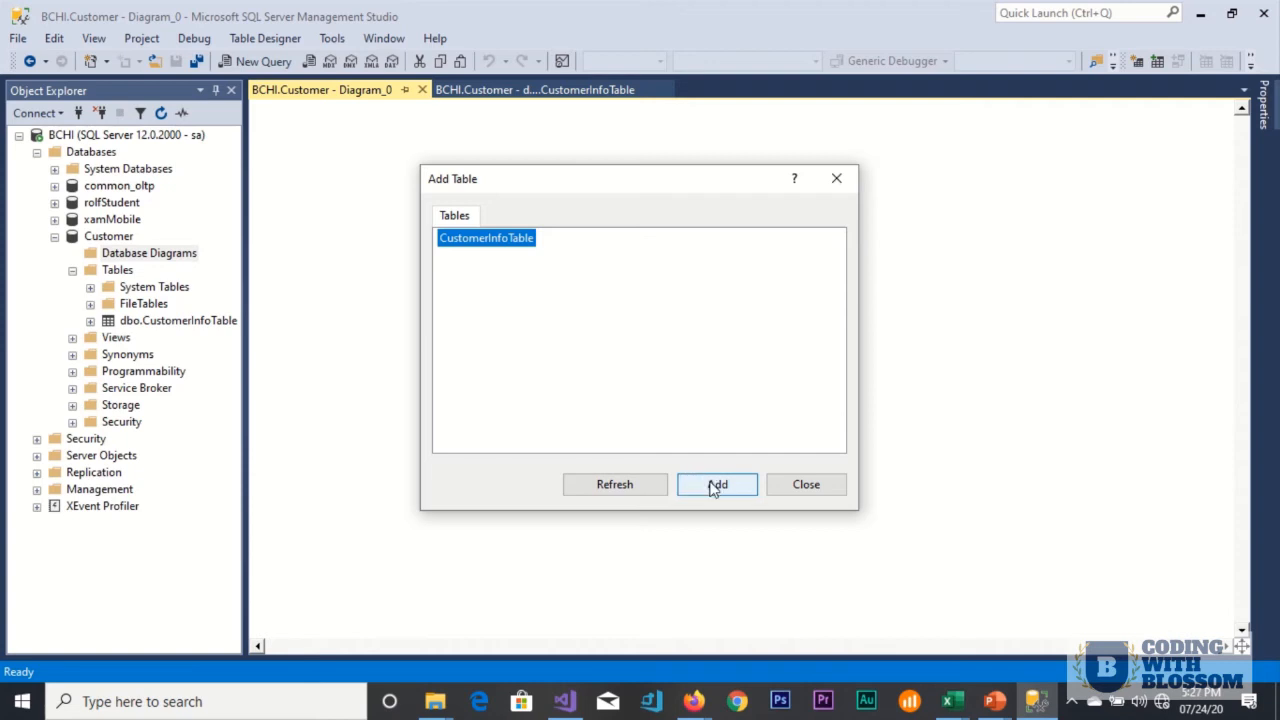
click(713, 487)
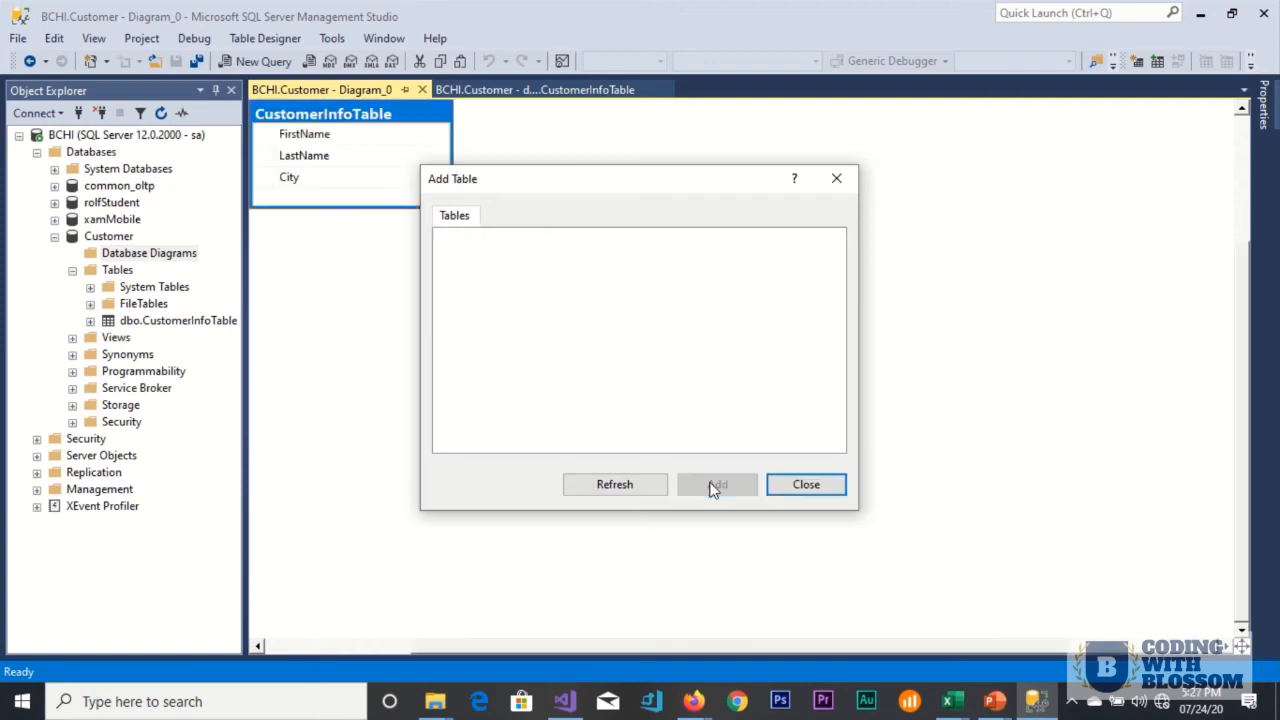
click(815, 485)
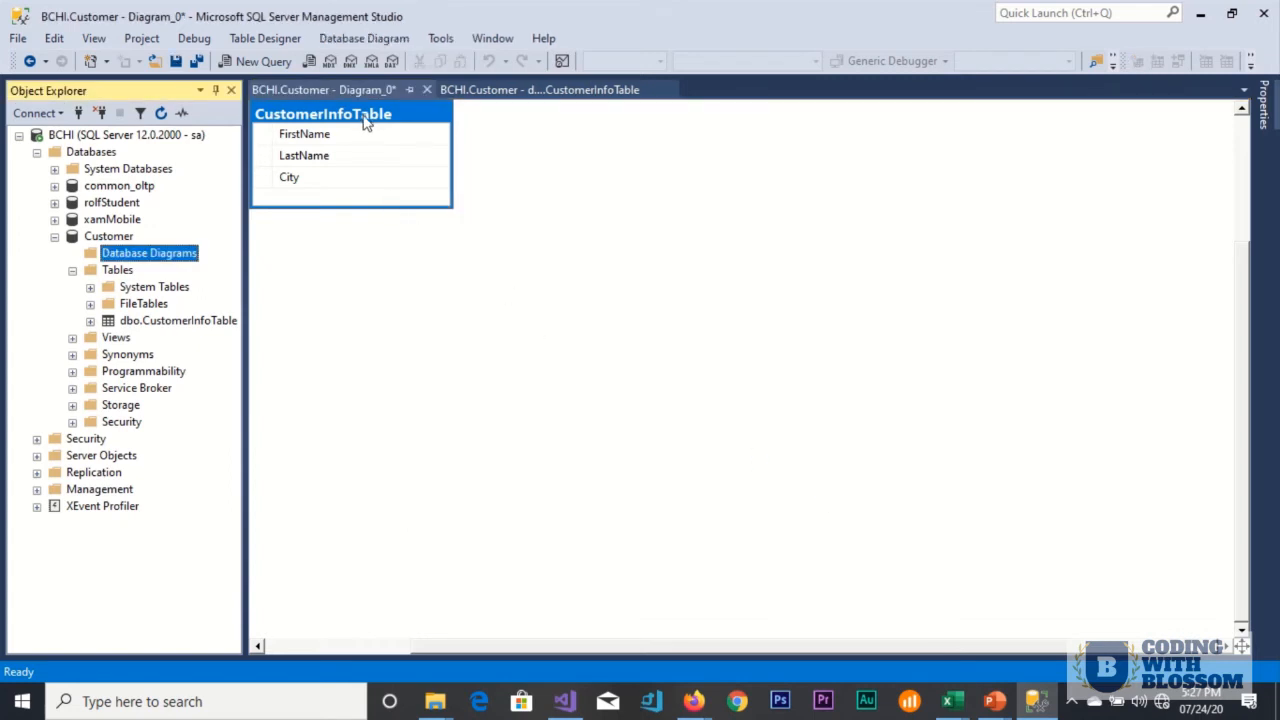
Step: Move CustomerInfoTable away from the diagram's upper corner and switch its table view to Standard
drag(364, 120, 440, 246)
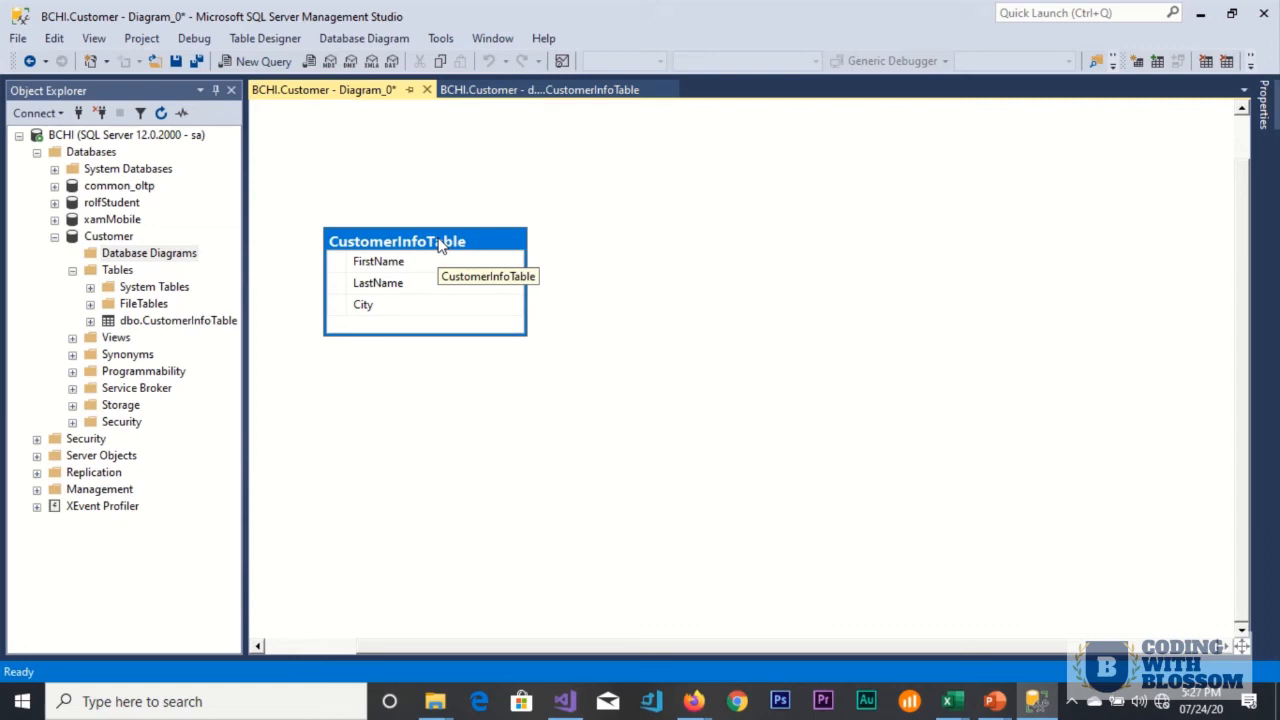
right_click(440, 246)
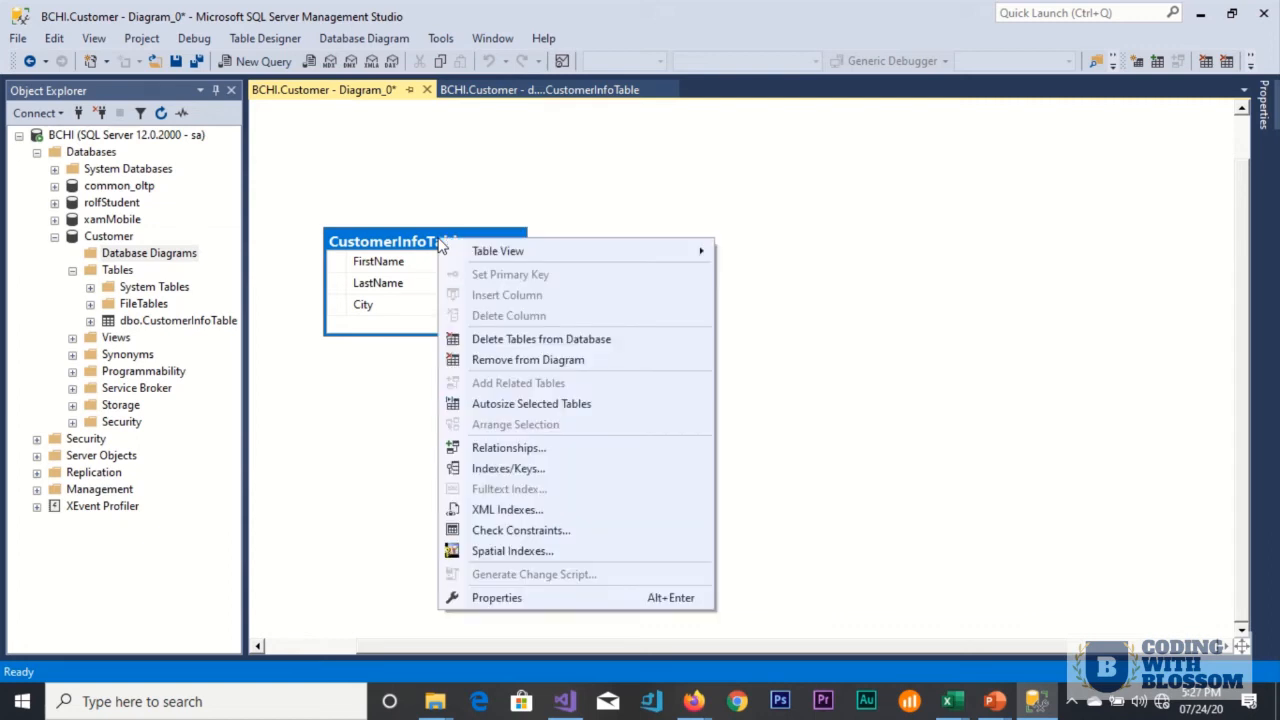
mouse_move(500, 252)
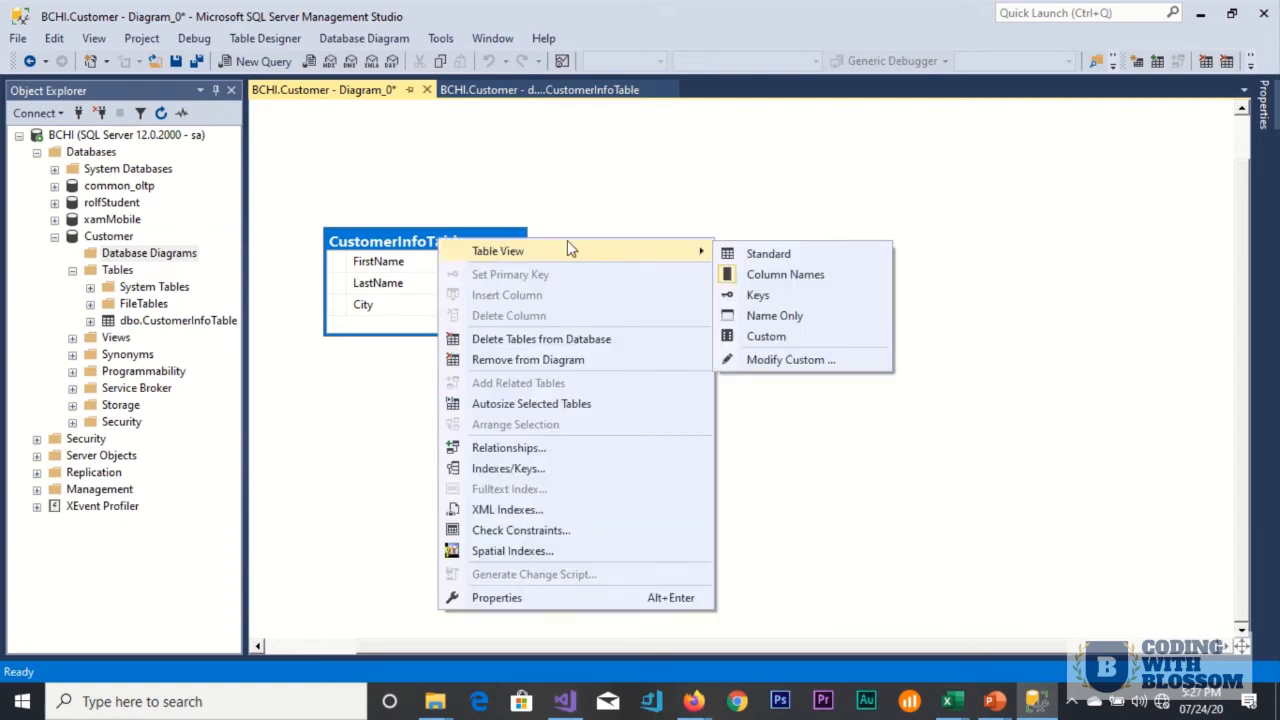
click(771, 262)
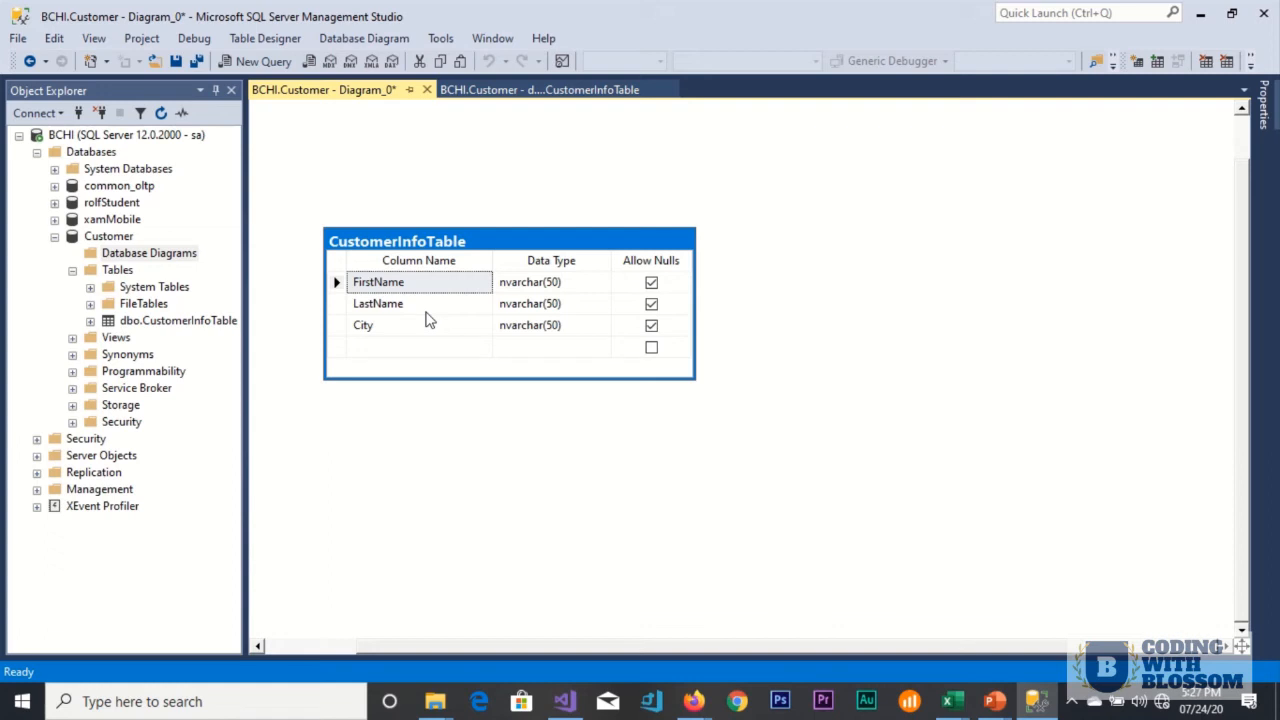
Step: Add a new table named CustomerAccountTable to the empty diagram area beside CustomerInfoTable and select it
click(947, 252)
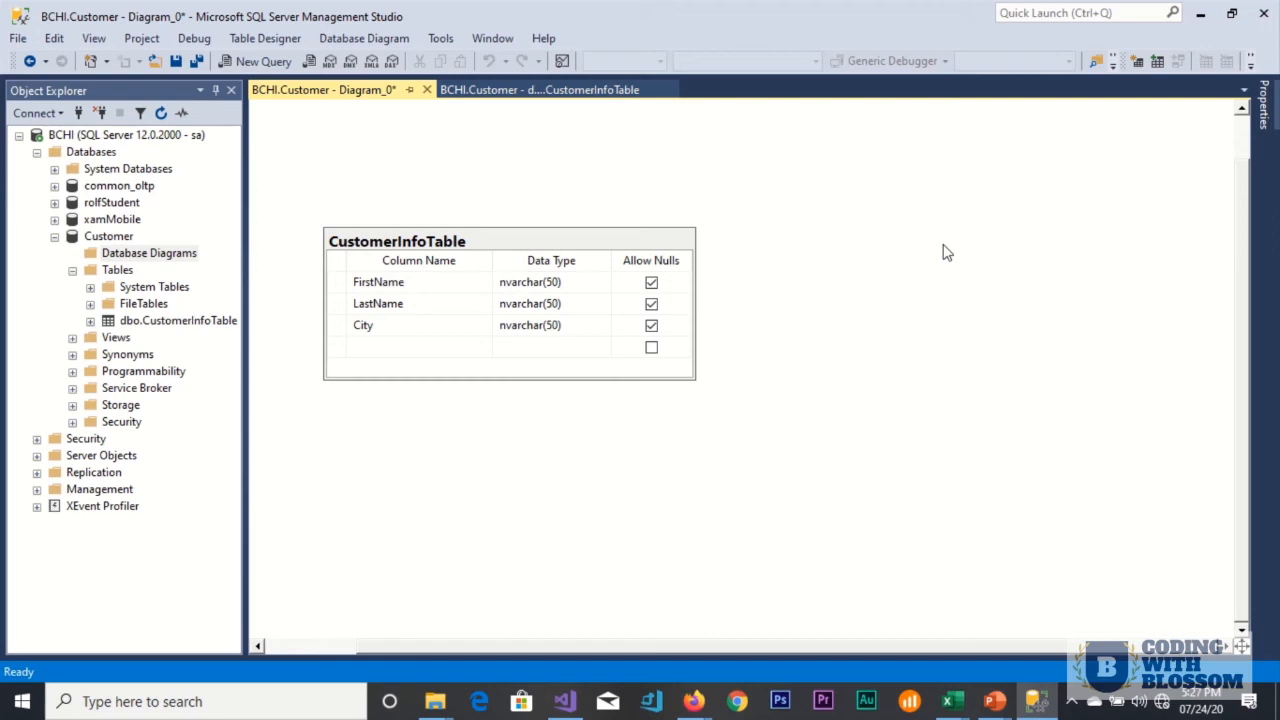
right_click(947, 252)
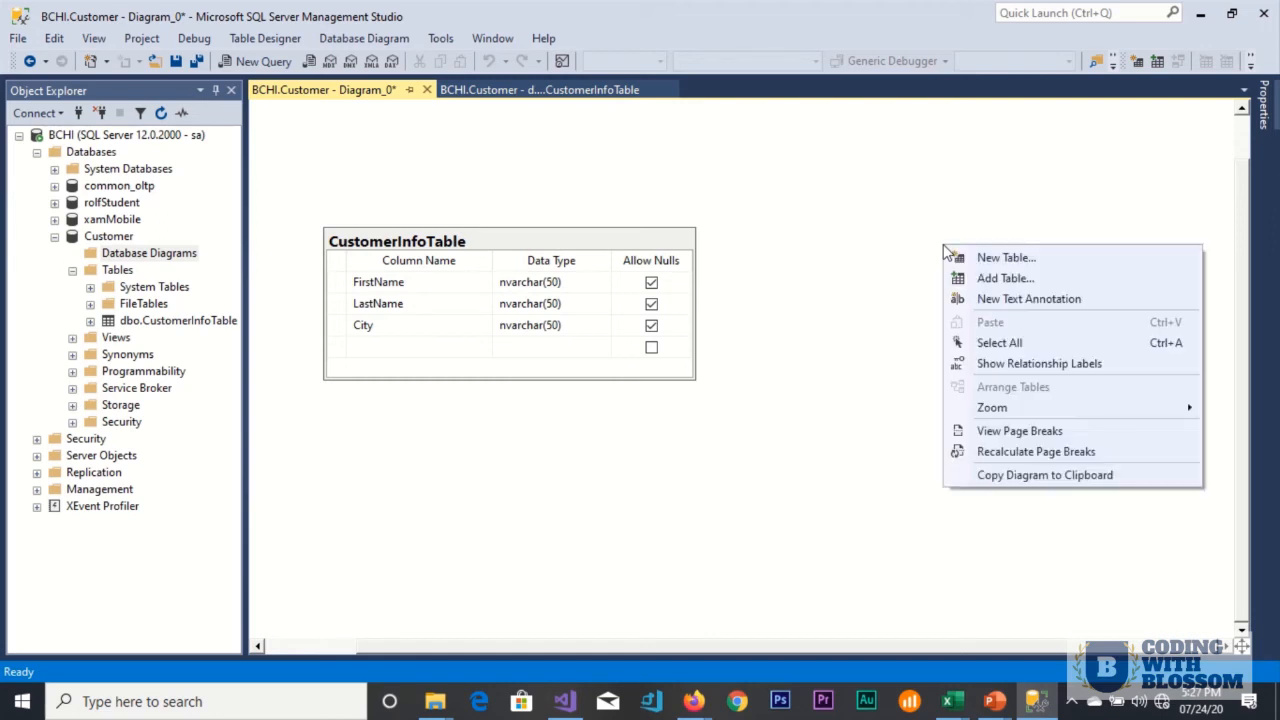
click(994, 262)
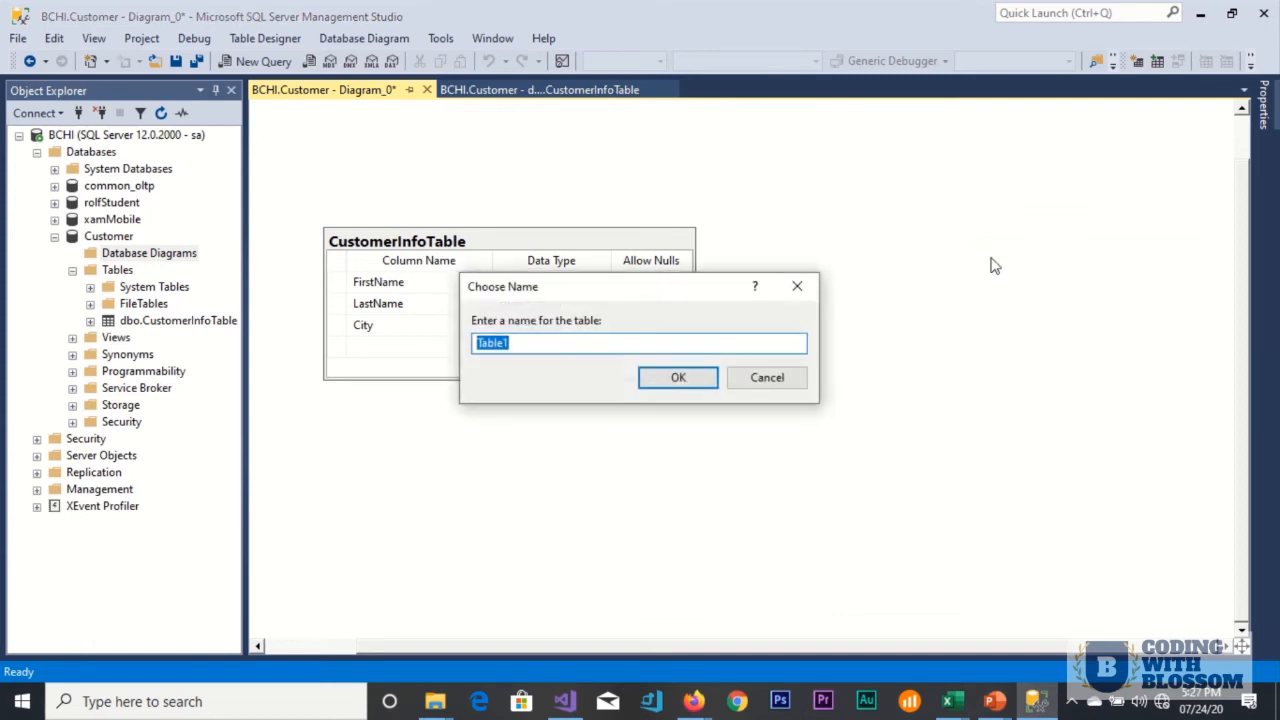
click(513, 344)
key(BackSpace)
key(Home)
text(Custom)
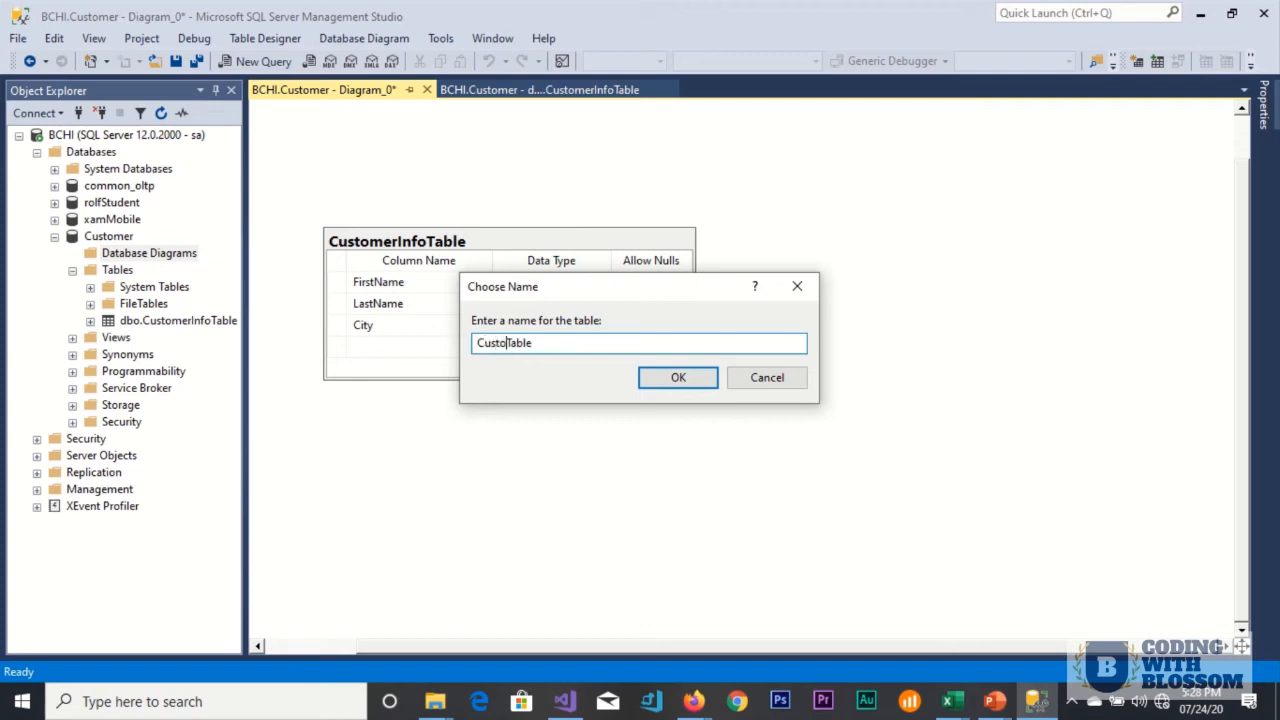
text(erAccount)
click(676, 378)
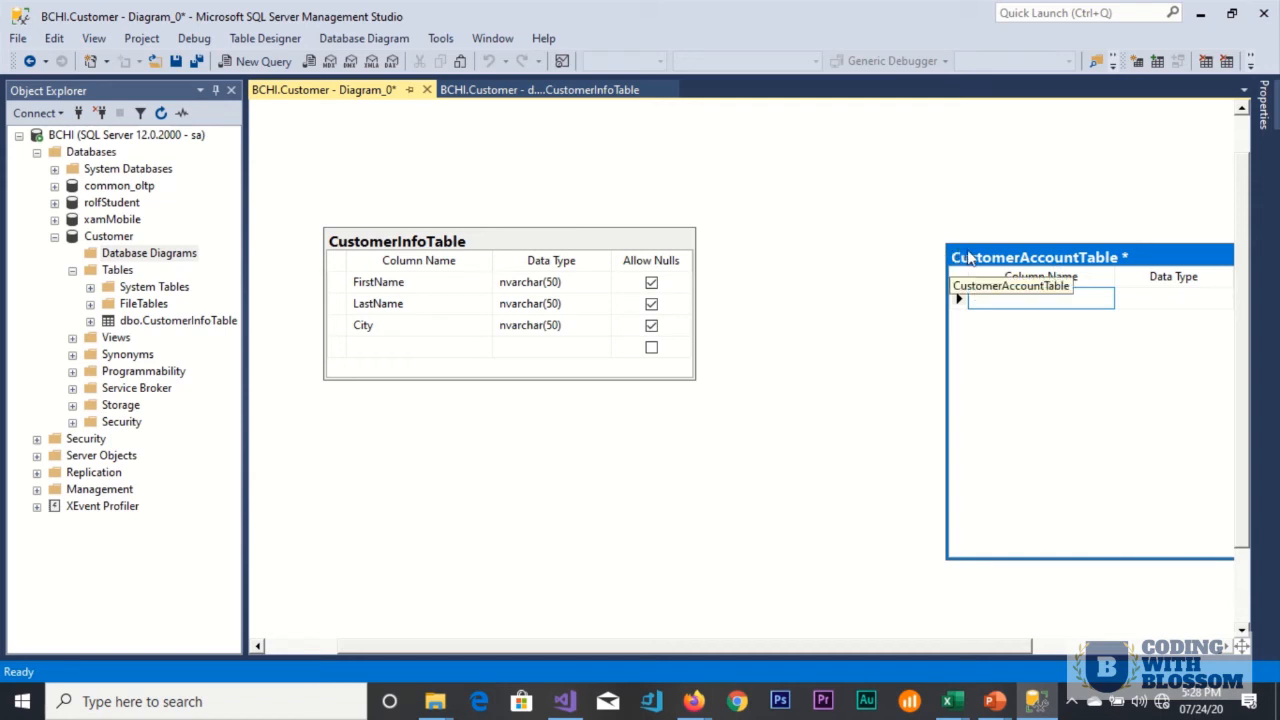
click(918, 250)
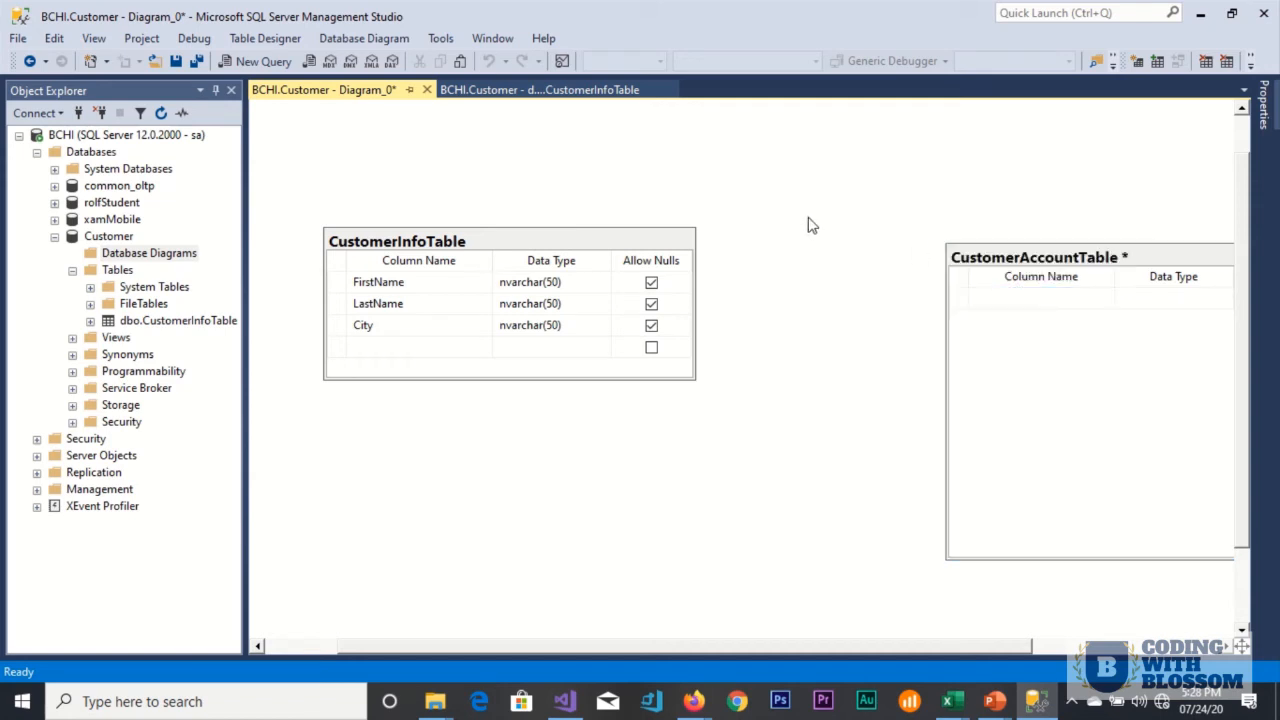
click(985, 258)
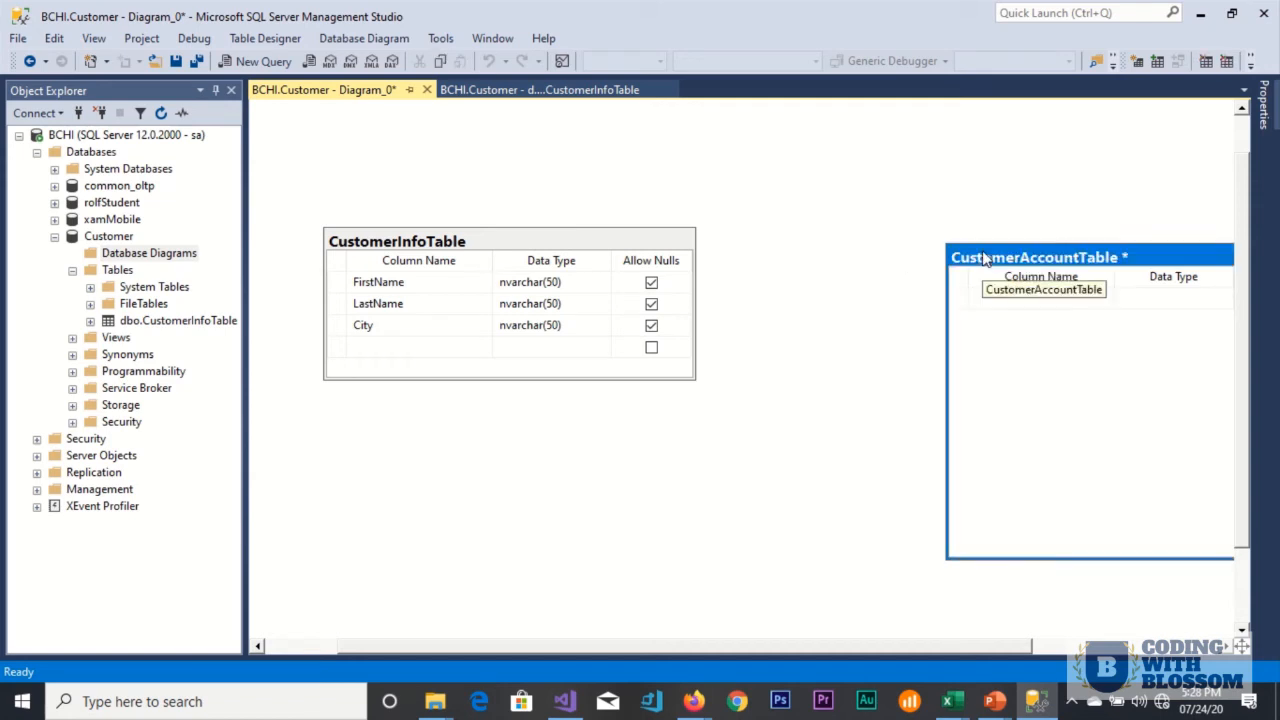
Step: Move CustomerAccountTable closer to CustomerInfoTable and add a CustomerID column of type int that allows nulls
drag(985, 258, 806, 183)
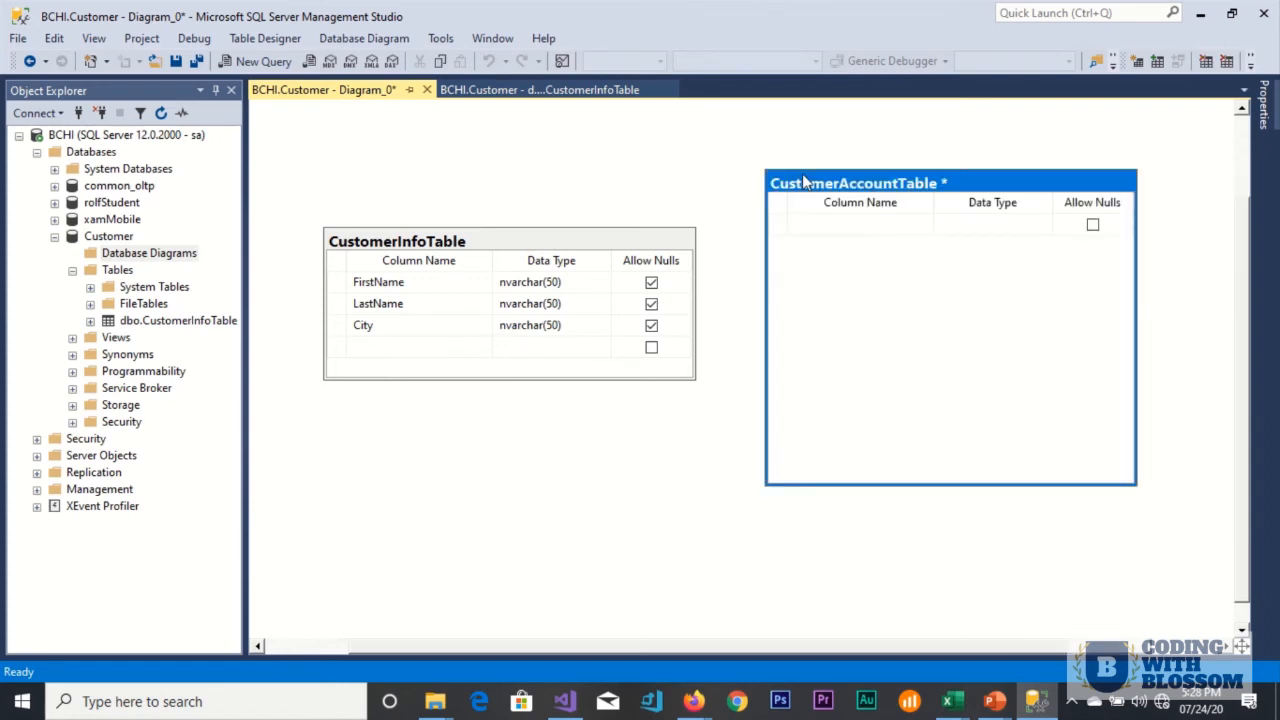
click(840, 220)
text(CustomerID)
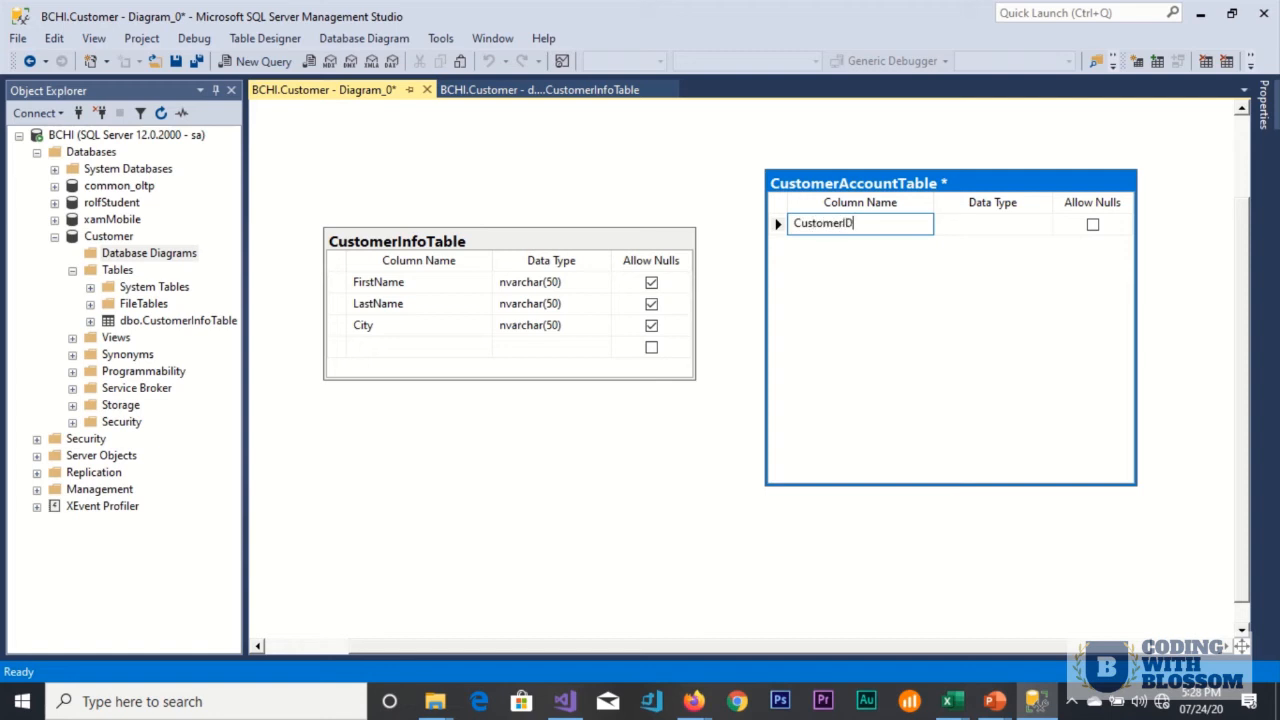
key(Tab)
text(int)
key(Tab)
key(Tab)
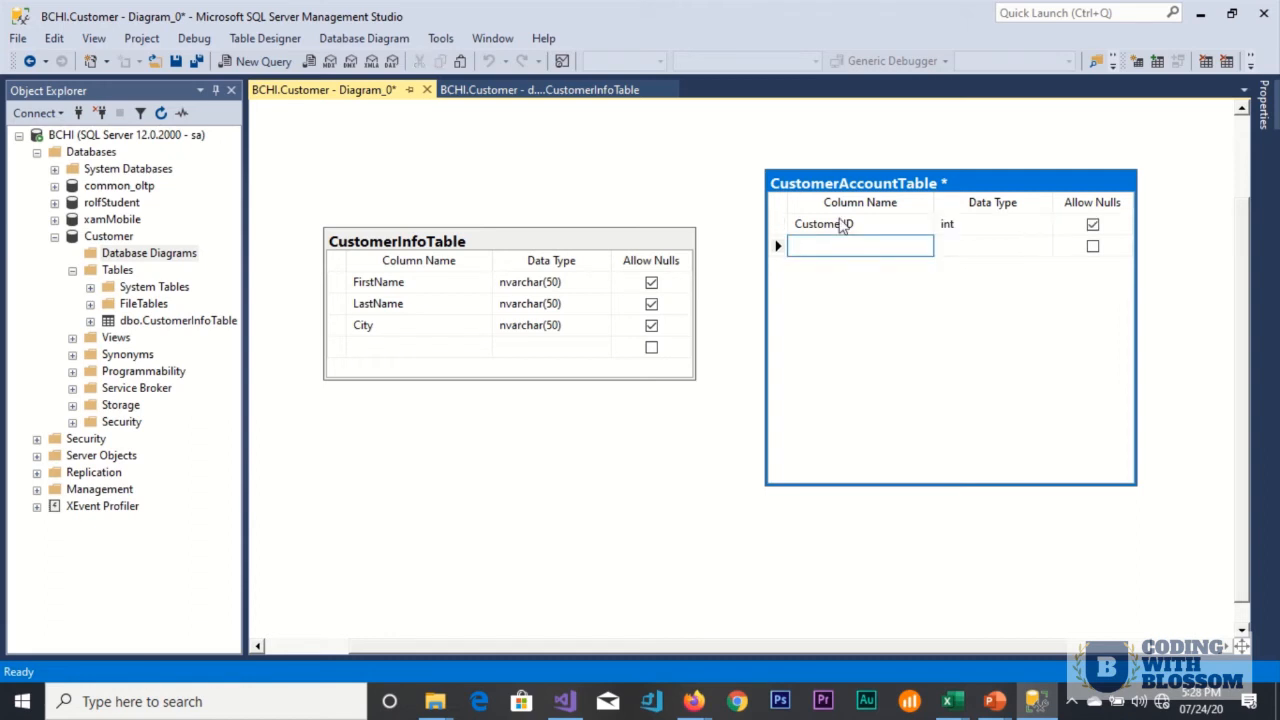
Step: Add an AccountType column of type nvarchar(50) to CustomerAccountTable below CustomerID
text(AccountTypes)
key(BackSpace)
key(Tab)
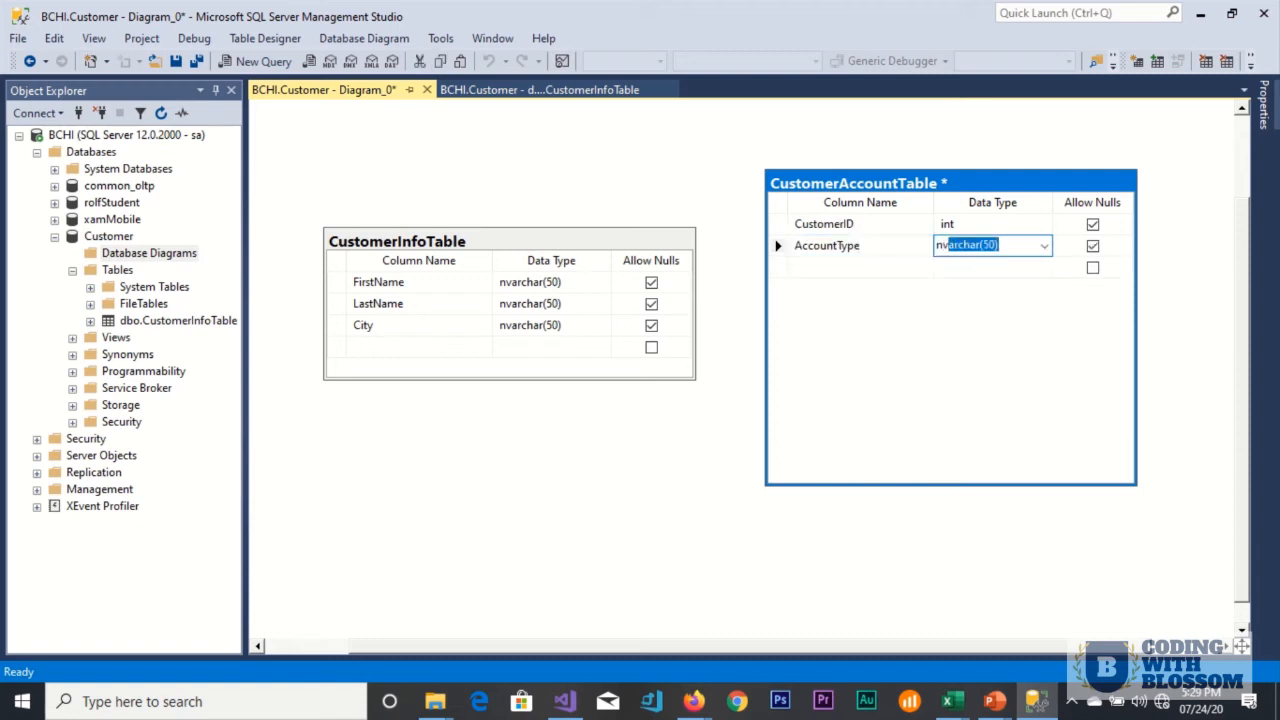
key(Tab)
key(Tab)
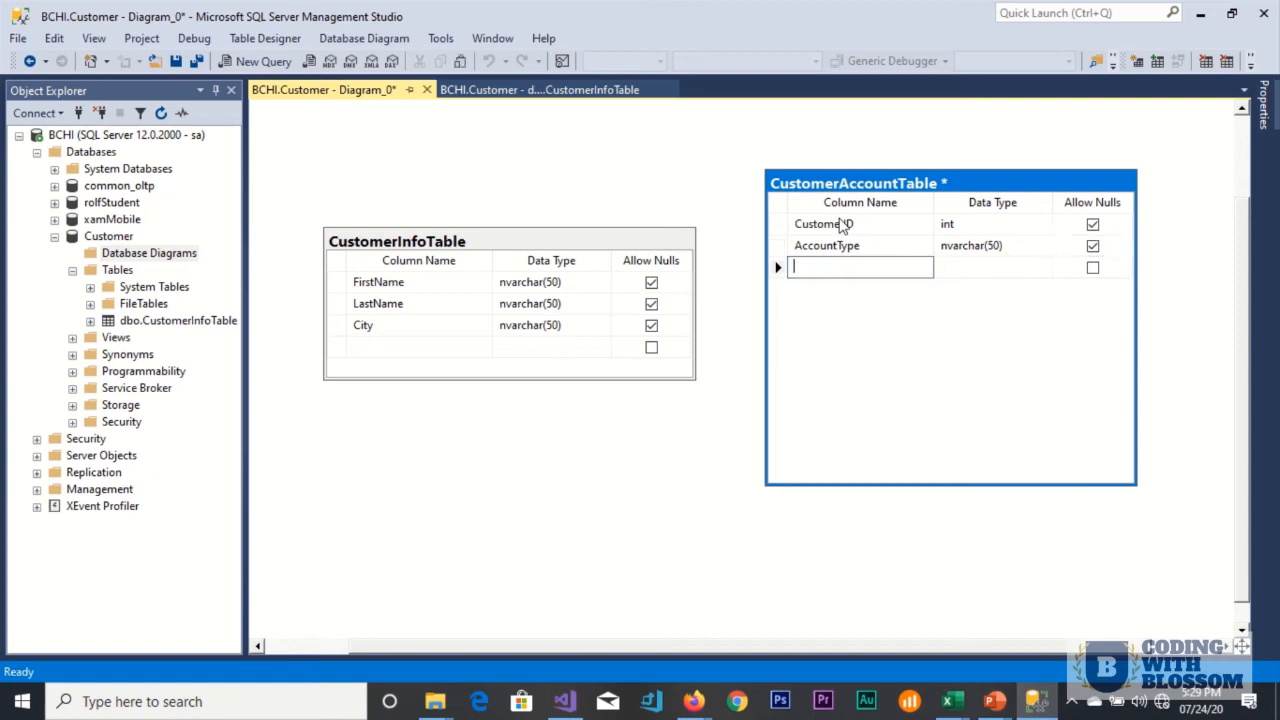
Step: Add an Amount column of type decimal(18, 0) to CustomerAccountTable below AccountType
text(Amount)
key(Tab)
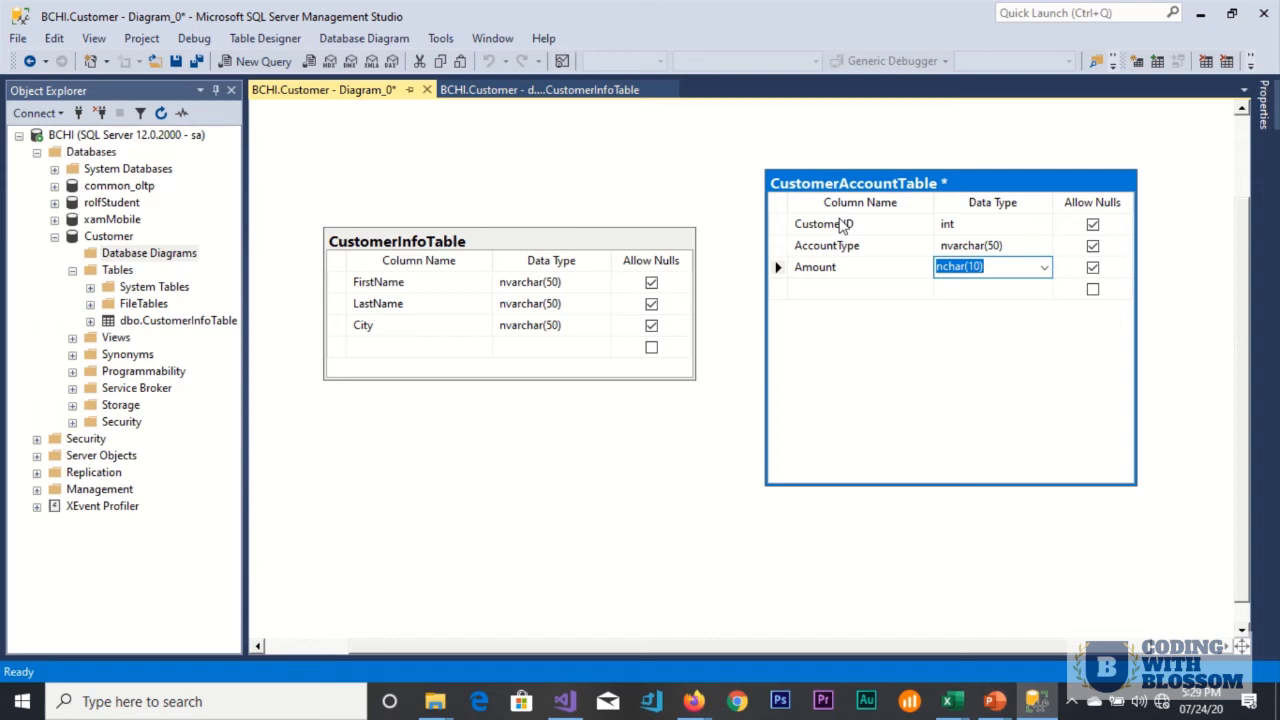
text(de)
key(Tab)
key(Tab)
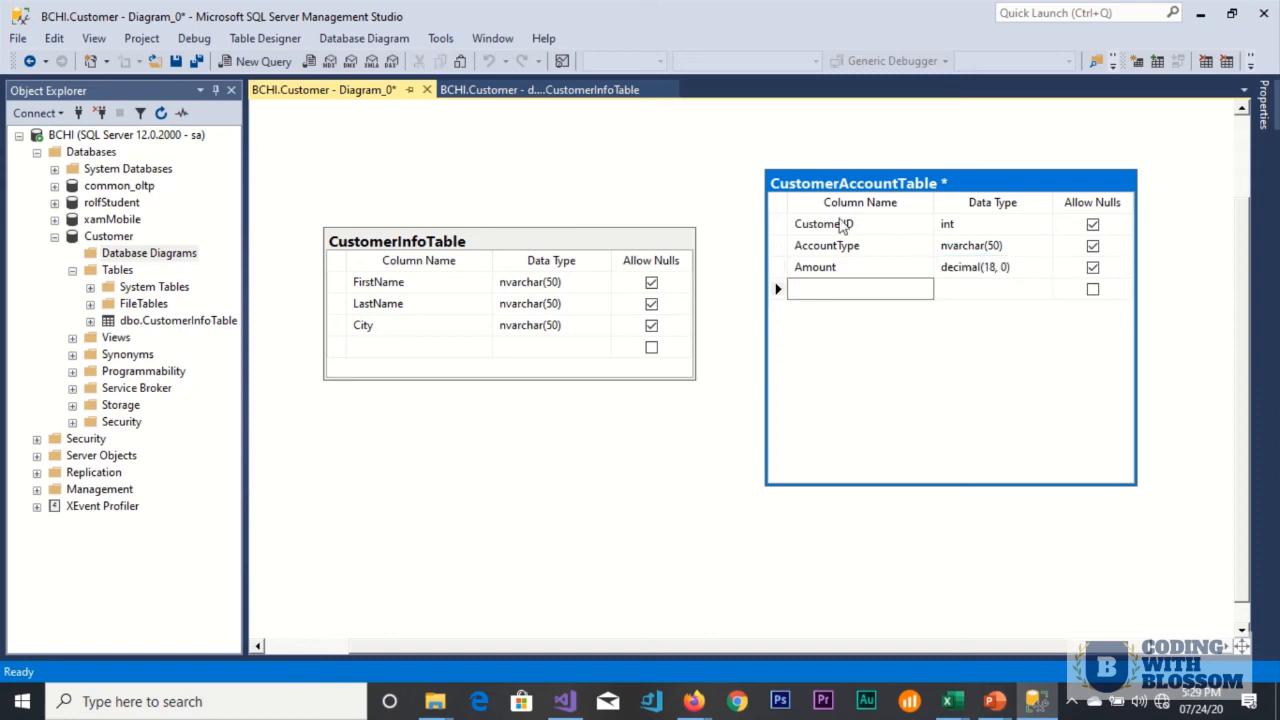
Step: Add a DataCreated column of type date to CustomerAccountTable below Amount
text(DataCreated)
key(Tab)
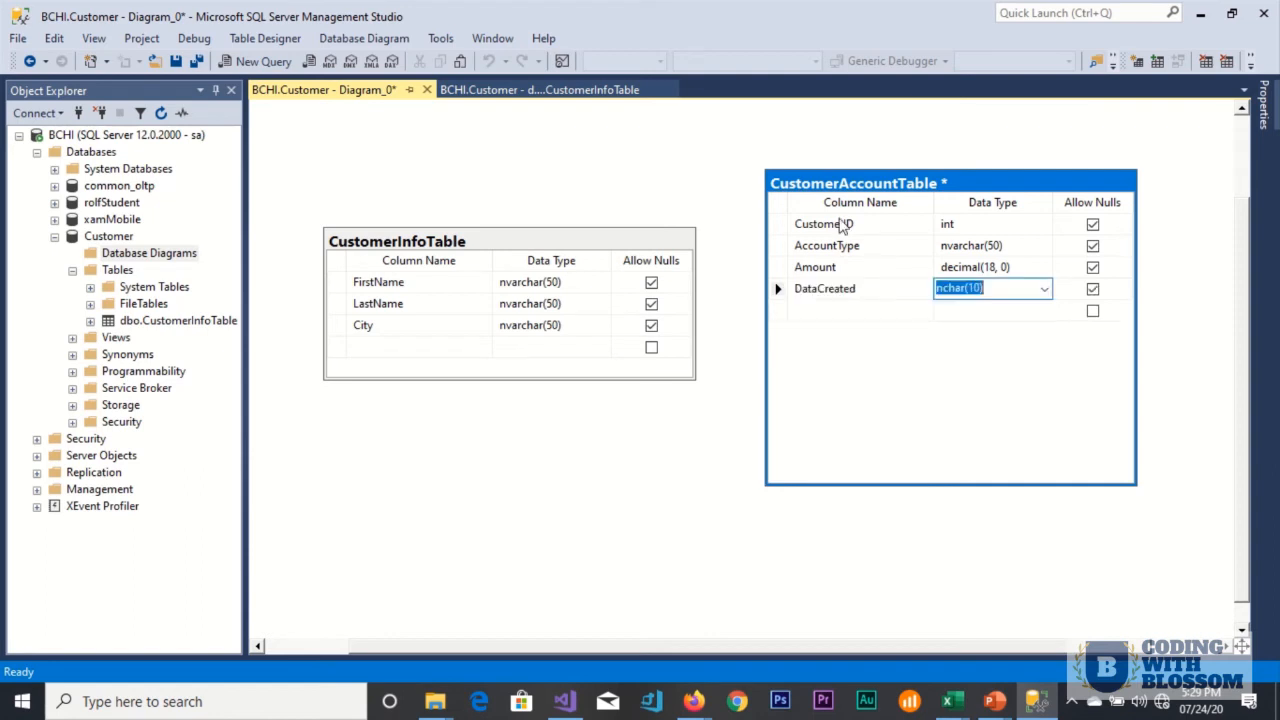
text(date)
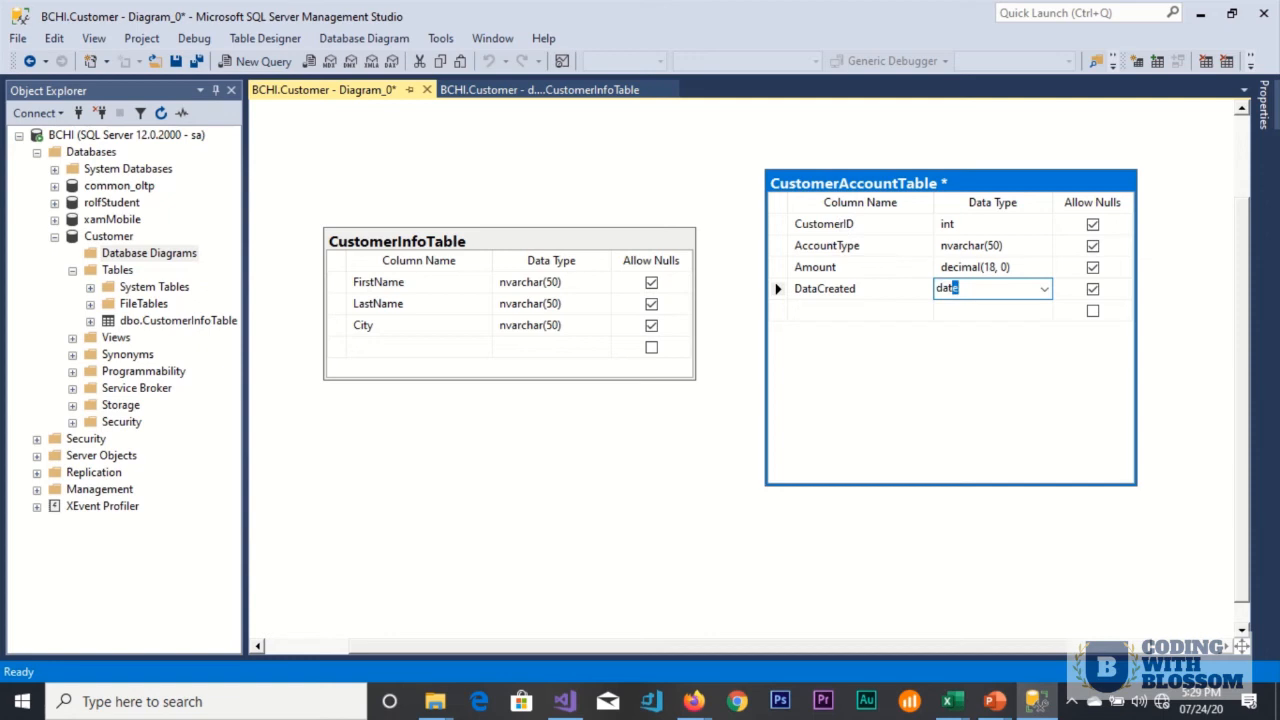
key(Tab)
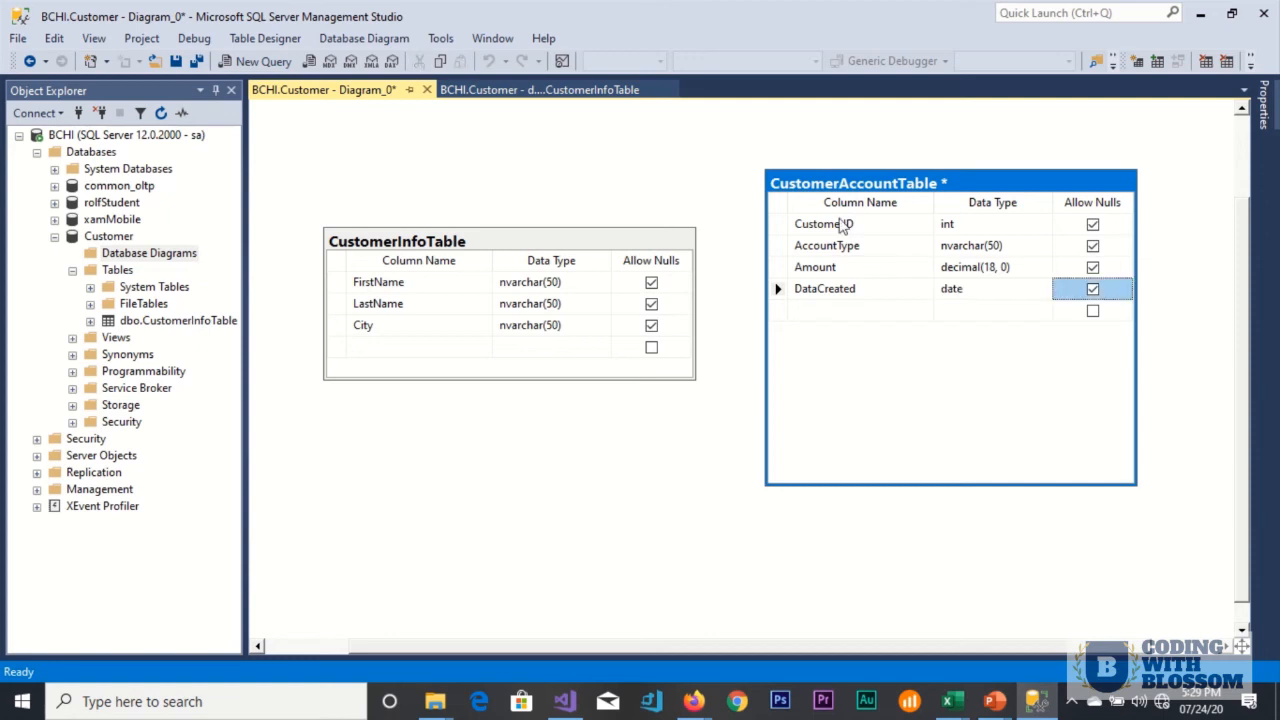
key(Tab)
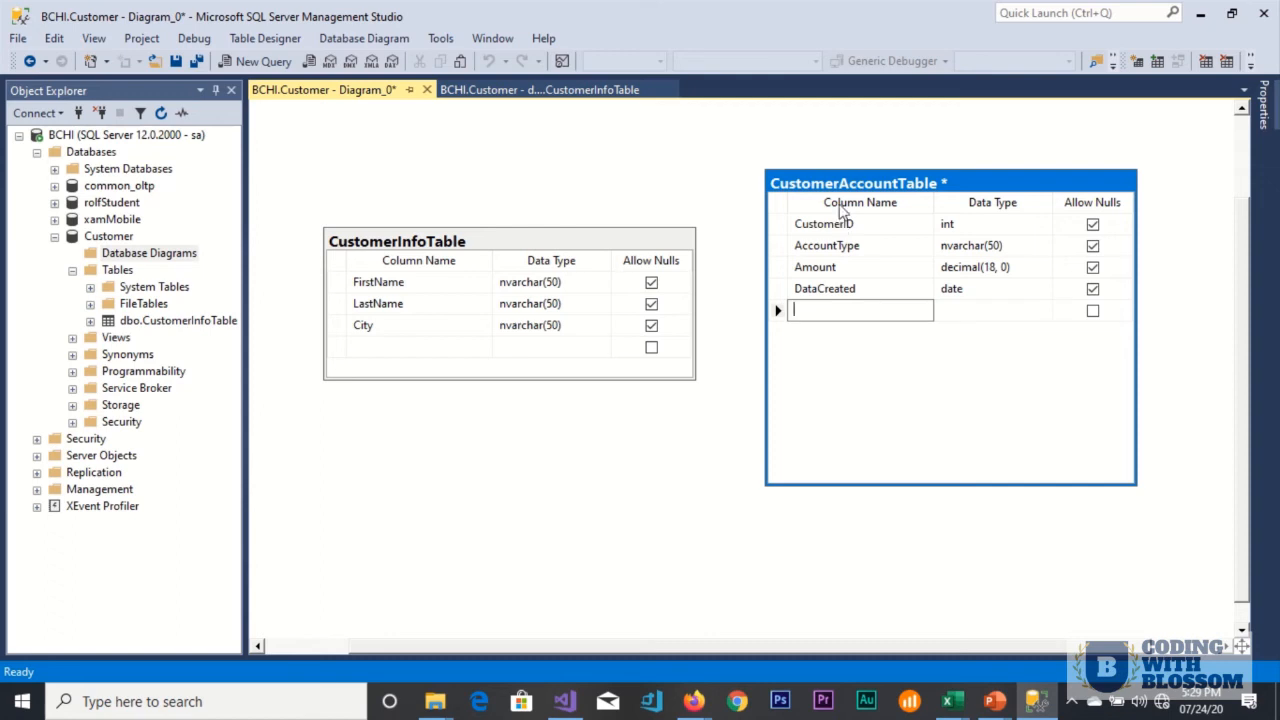
Step: Save the diagram as CustomerDiagram and accept saving CustomerAccountTable to the database
click(731, 212)
key(ctrl+s)
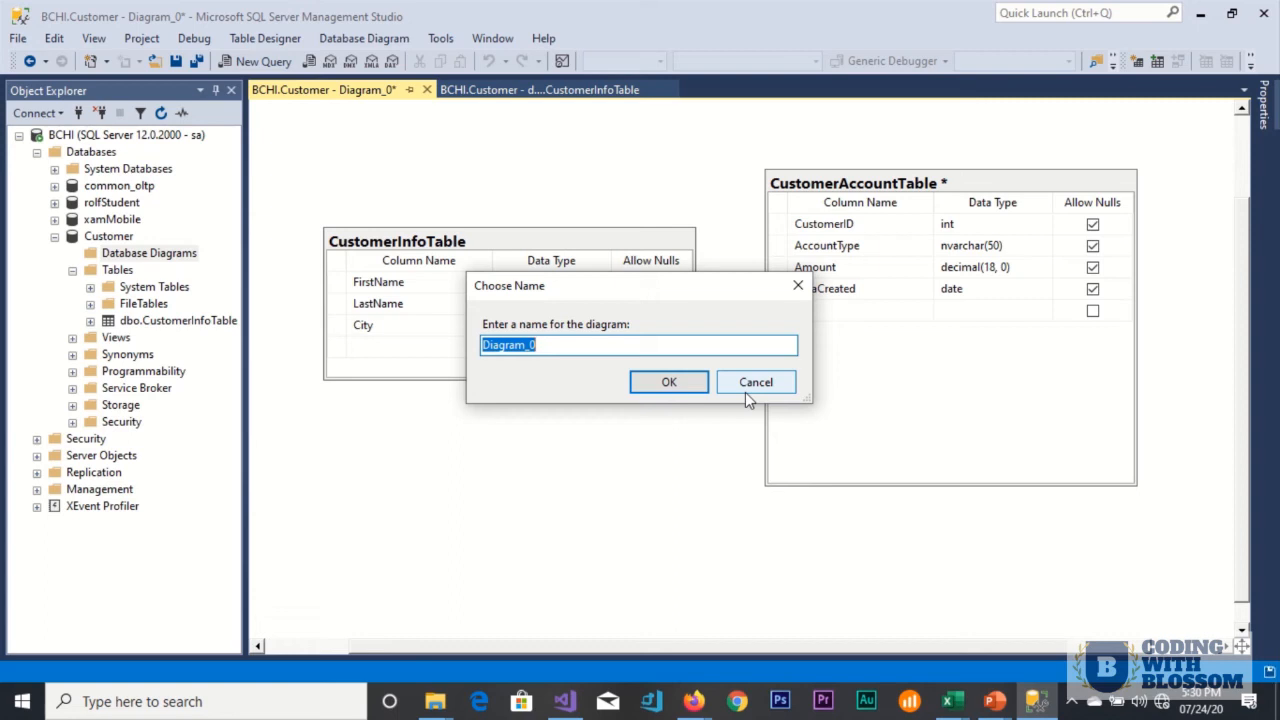
key(Home)
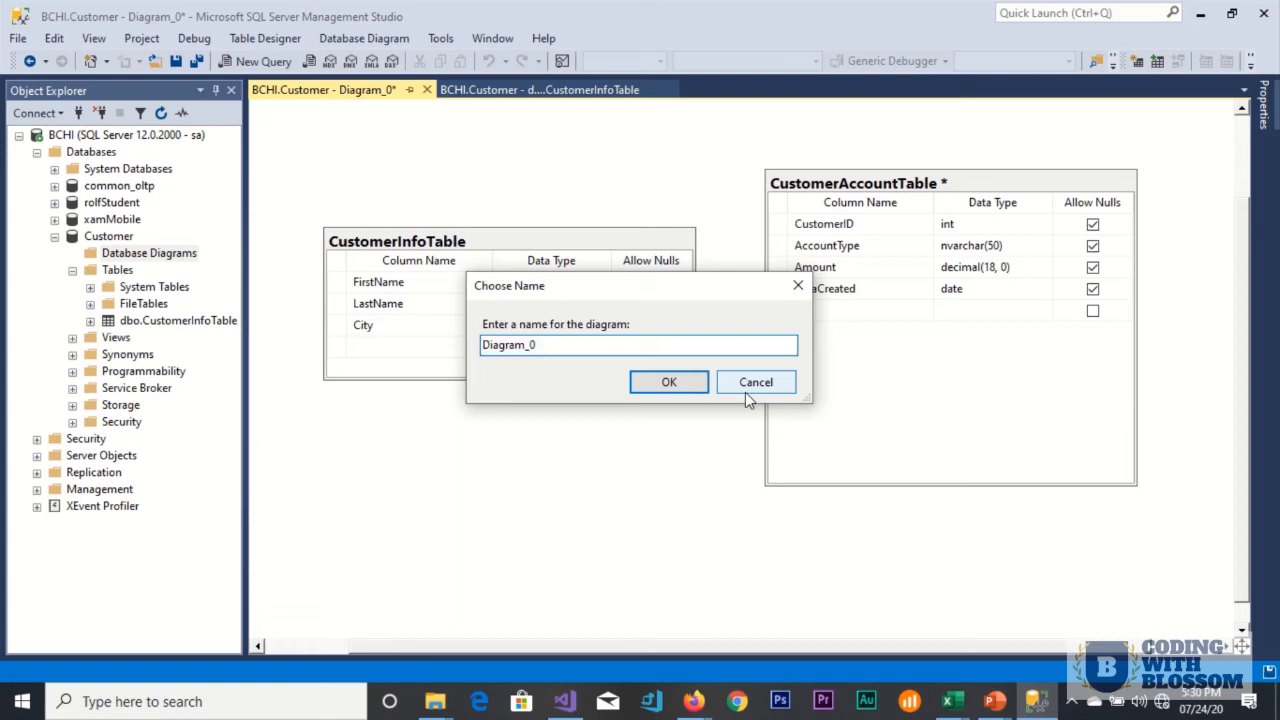
text(Customer)
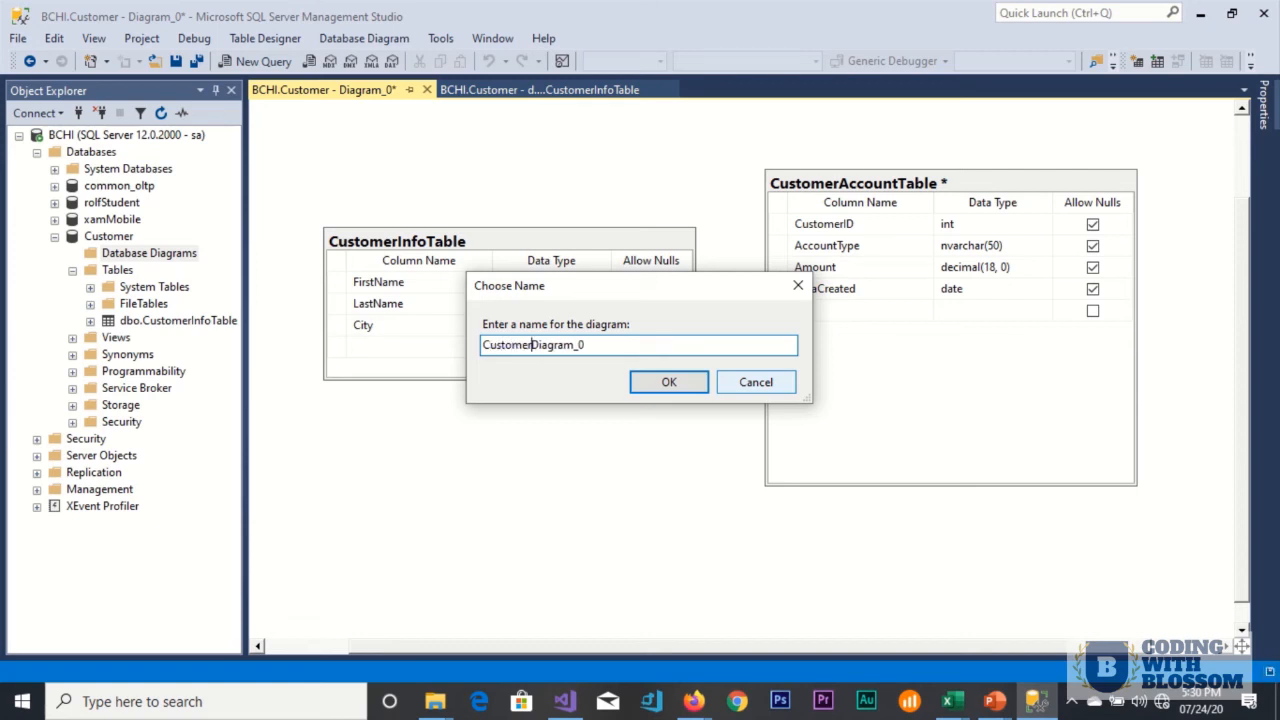
key(End)
key(BackSpace)
key(BackSpace)
click(665, 384)
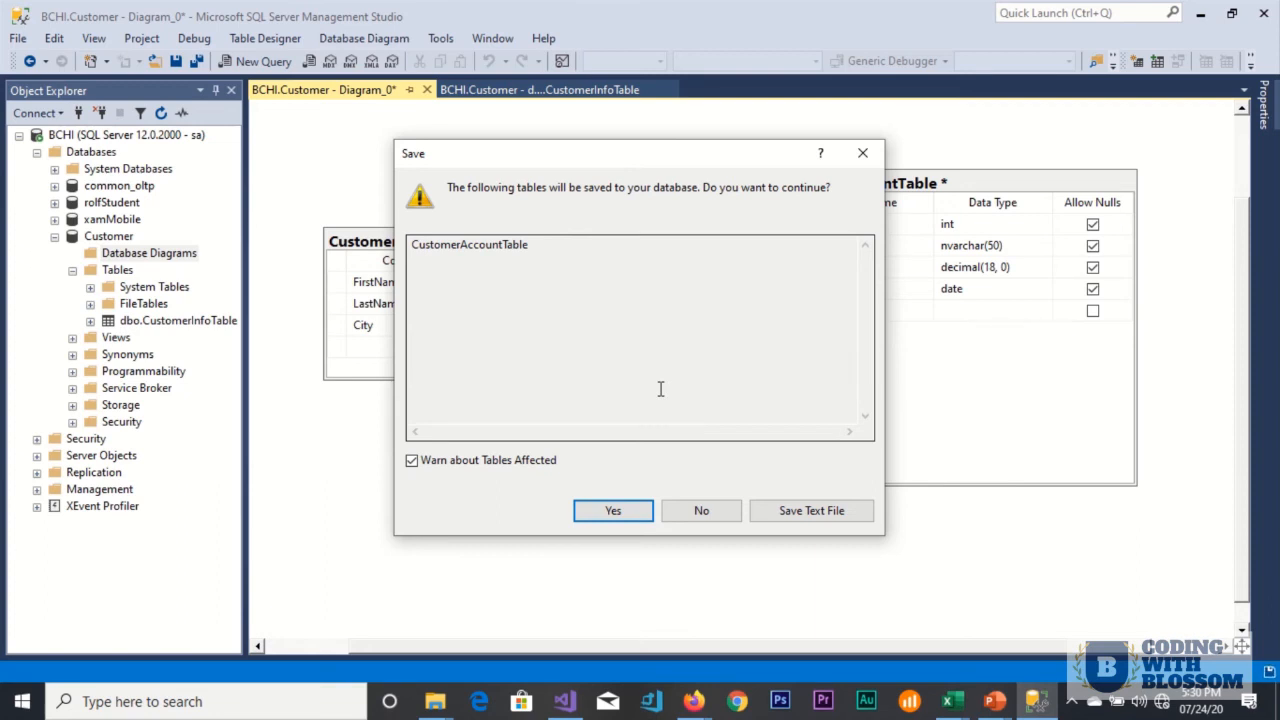
click(600, 514)
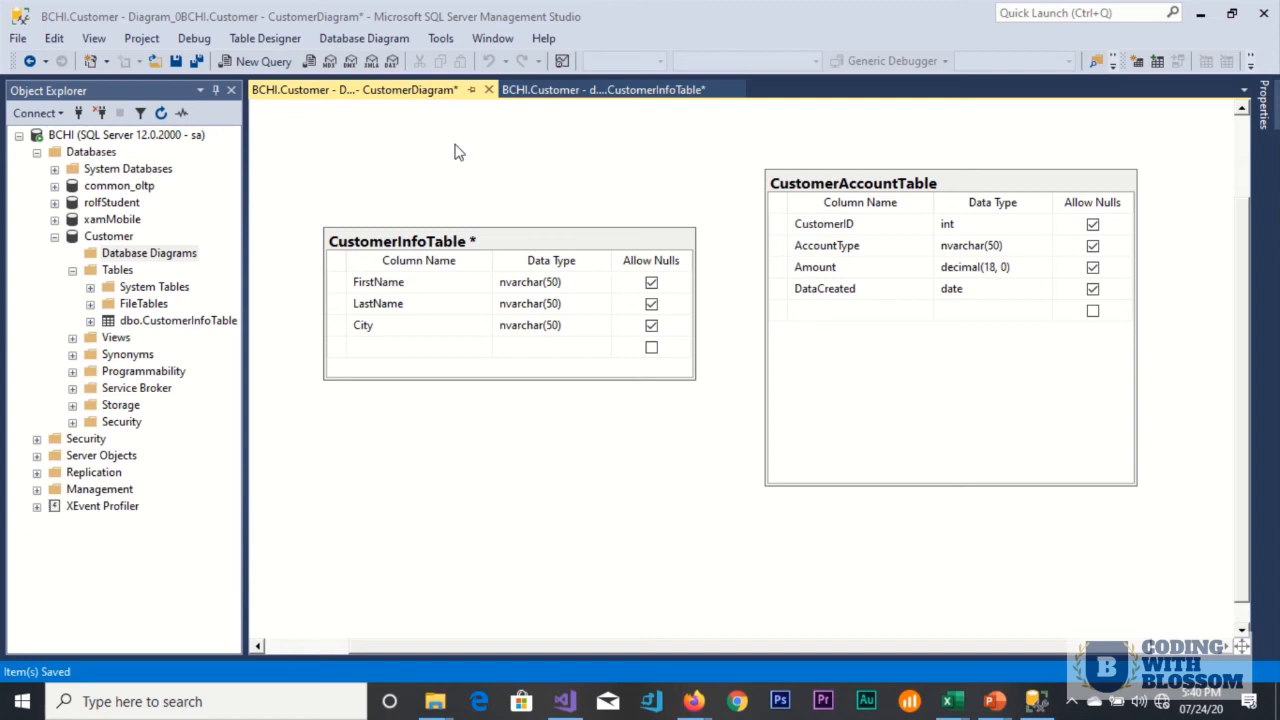
Step: Insert a new column above FirstName in CustomerInfoTable, named SN with data type int
click(336, 283)
right_click(336, 284)
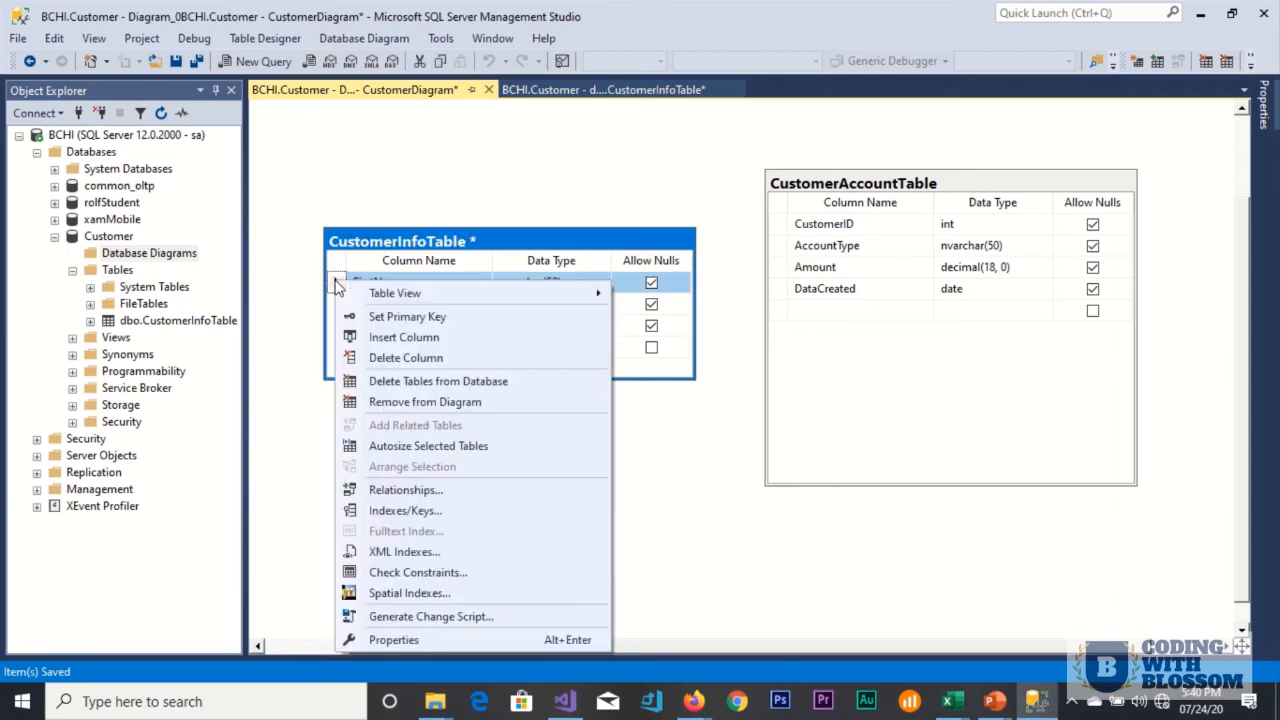
click(414, 338)
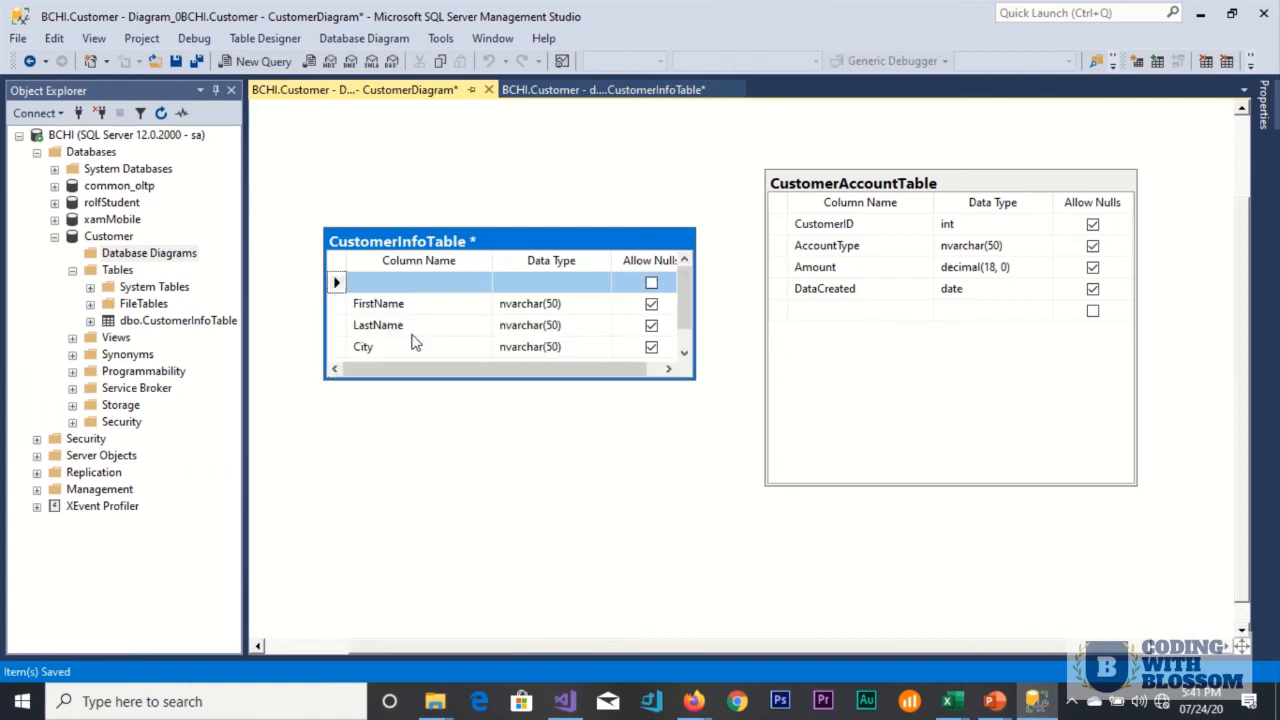
click(381, 283)
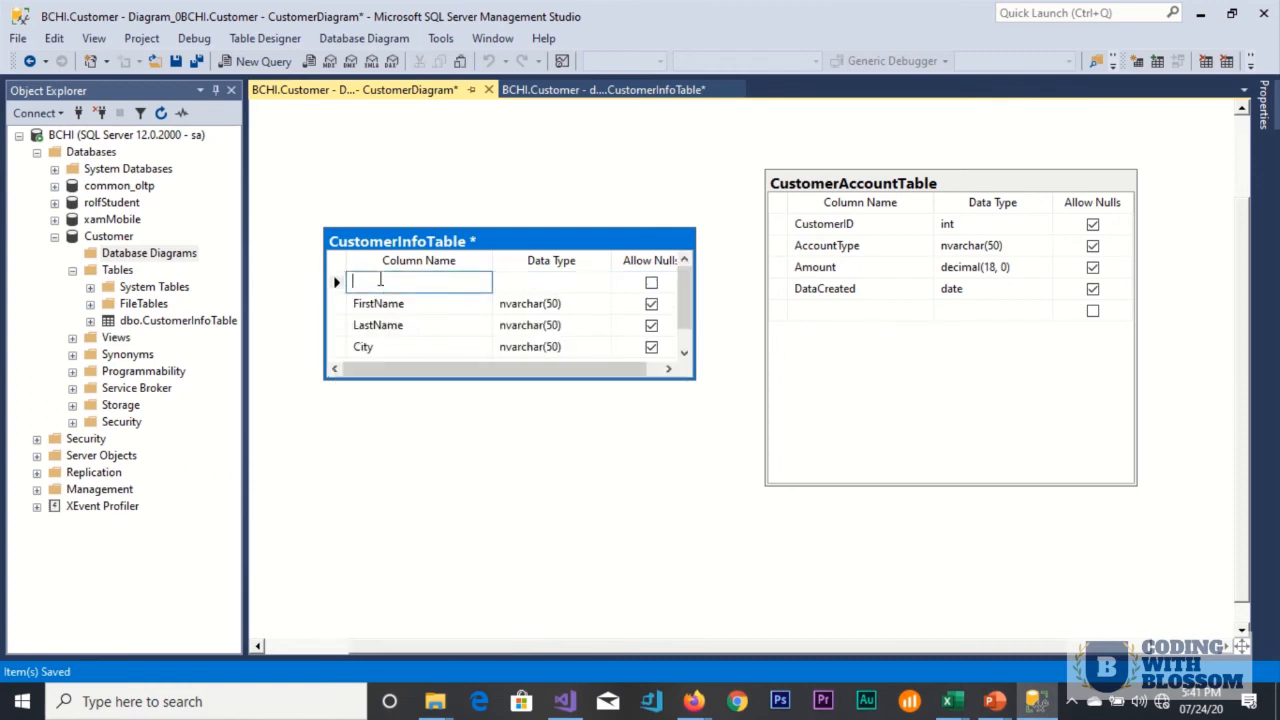
text(s)
text(SN)
key(BackSpace)
key(BackSpace)
key(BackSpace)
text(D)
key(BackSpace)
text(SN)
text(INT)
key(BackSpace)
key(BackSpace)
key(BackSpace)
key(Tab)
text(INT)
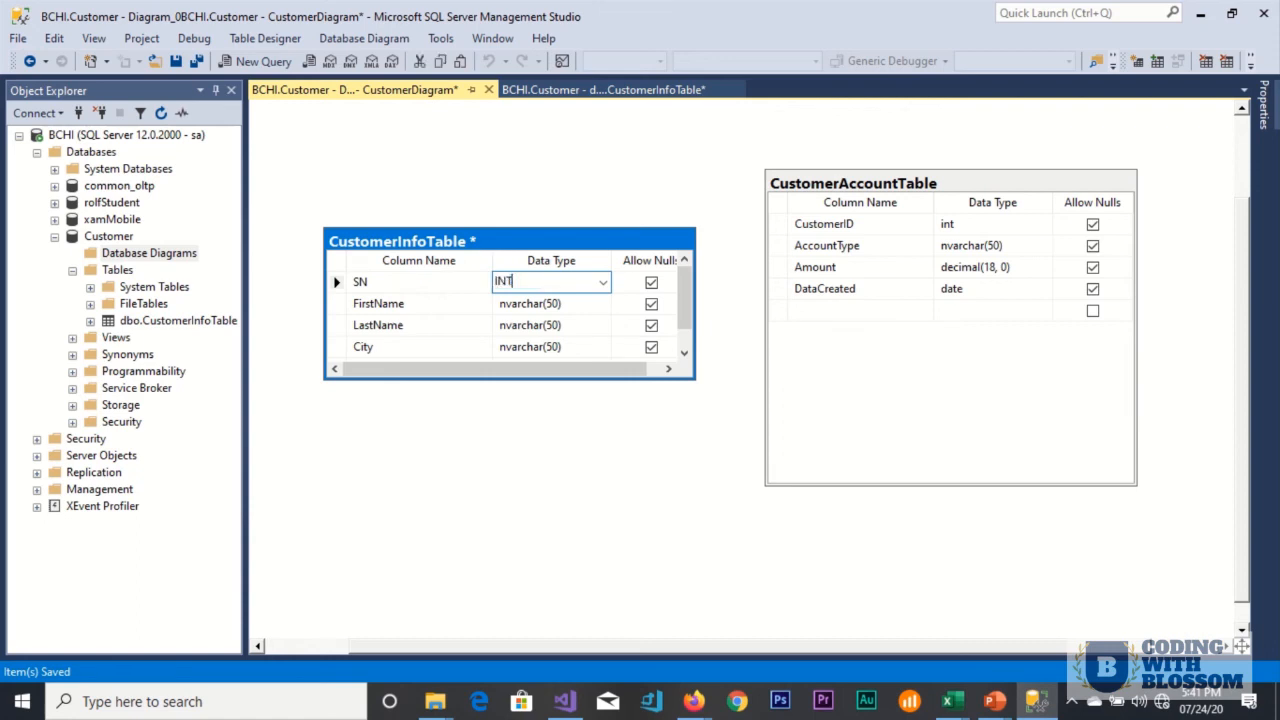
key(Tab)
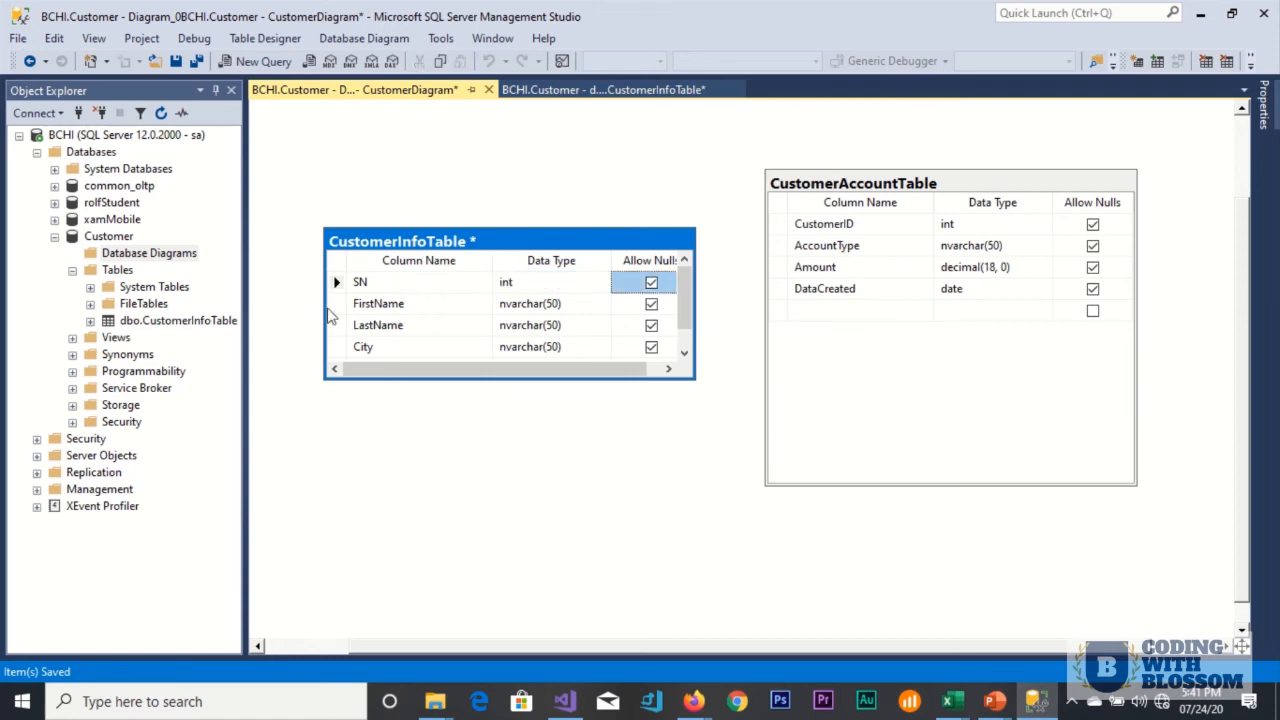
Step: Make the SN column of CustomerInfoTable an identity column with increment 1 and seed 1
click(337, 284)
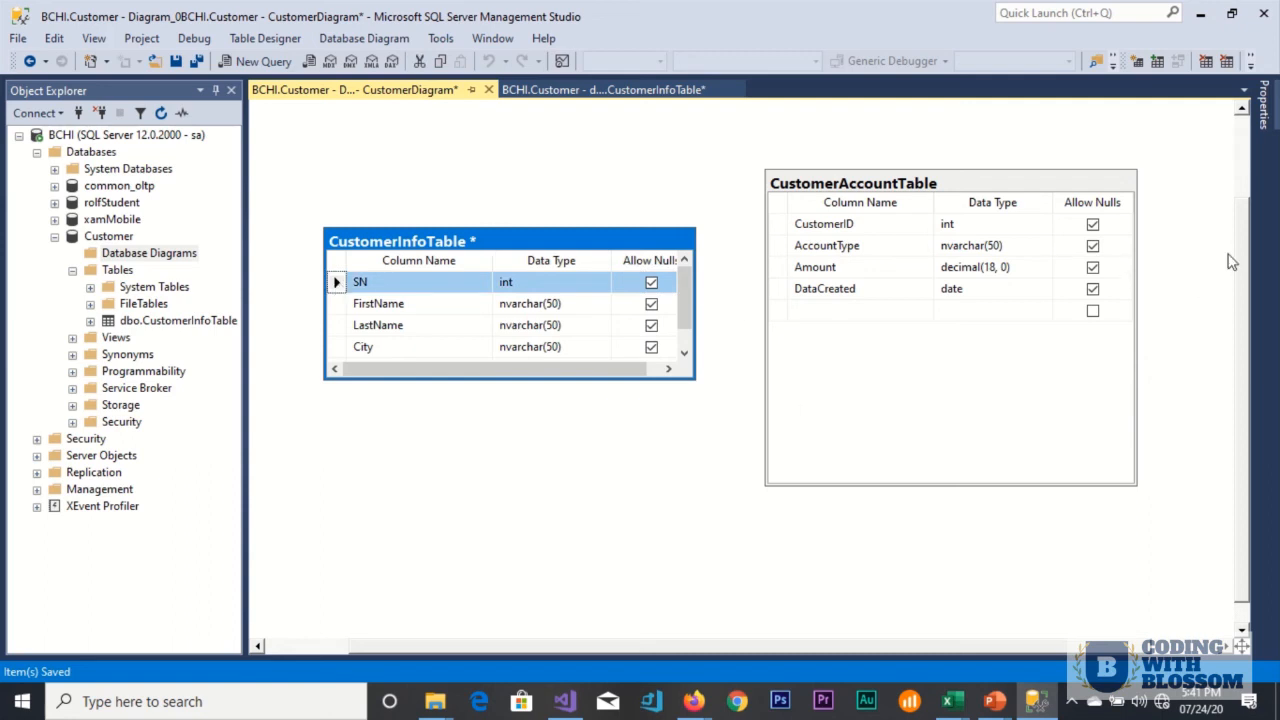
click(1267, 107)
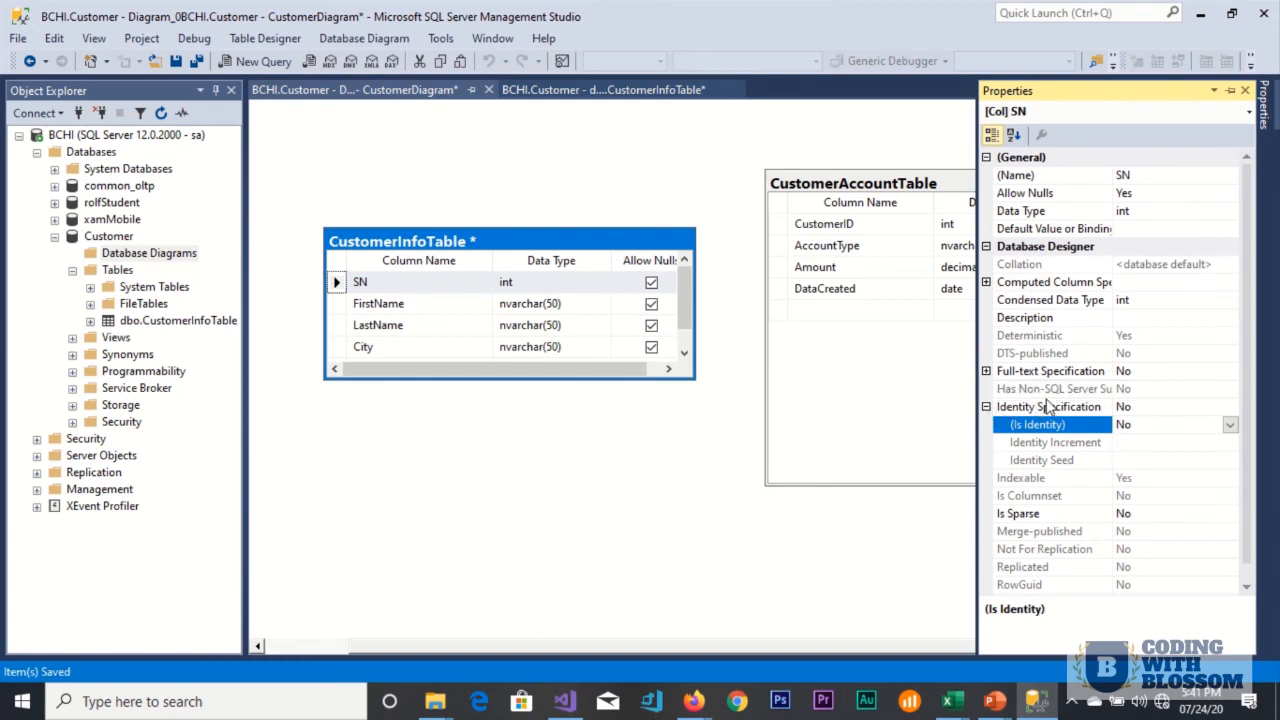
double_click(1146, 424)
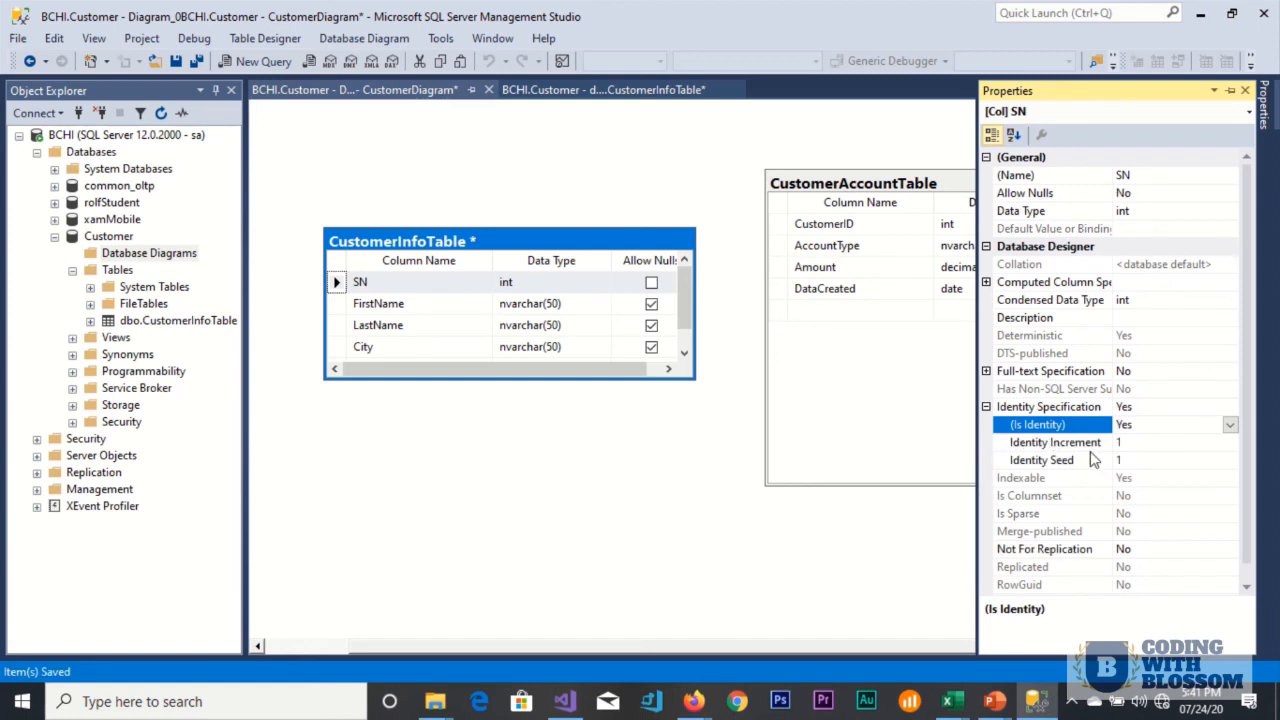
click(1136, 444)
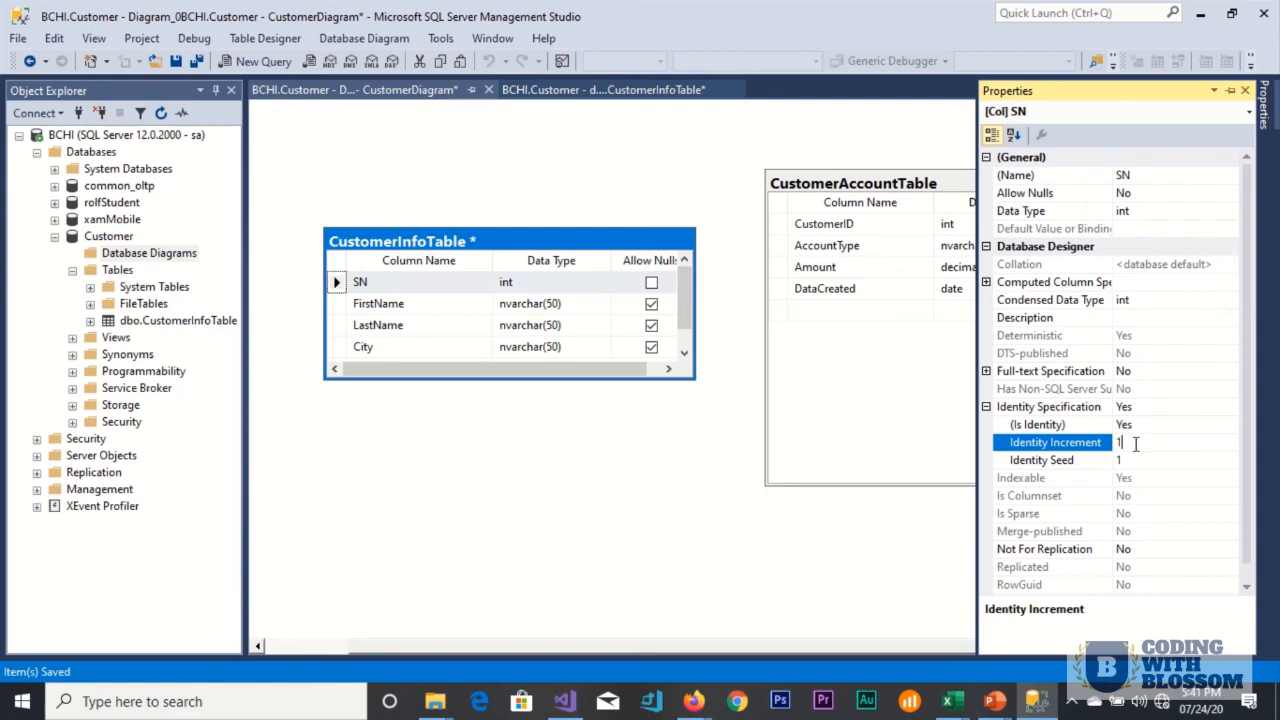
click(1125, 458)
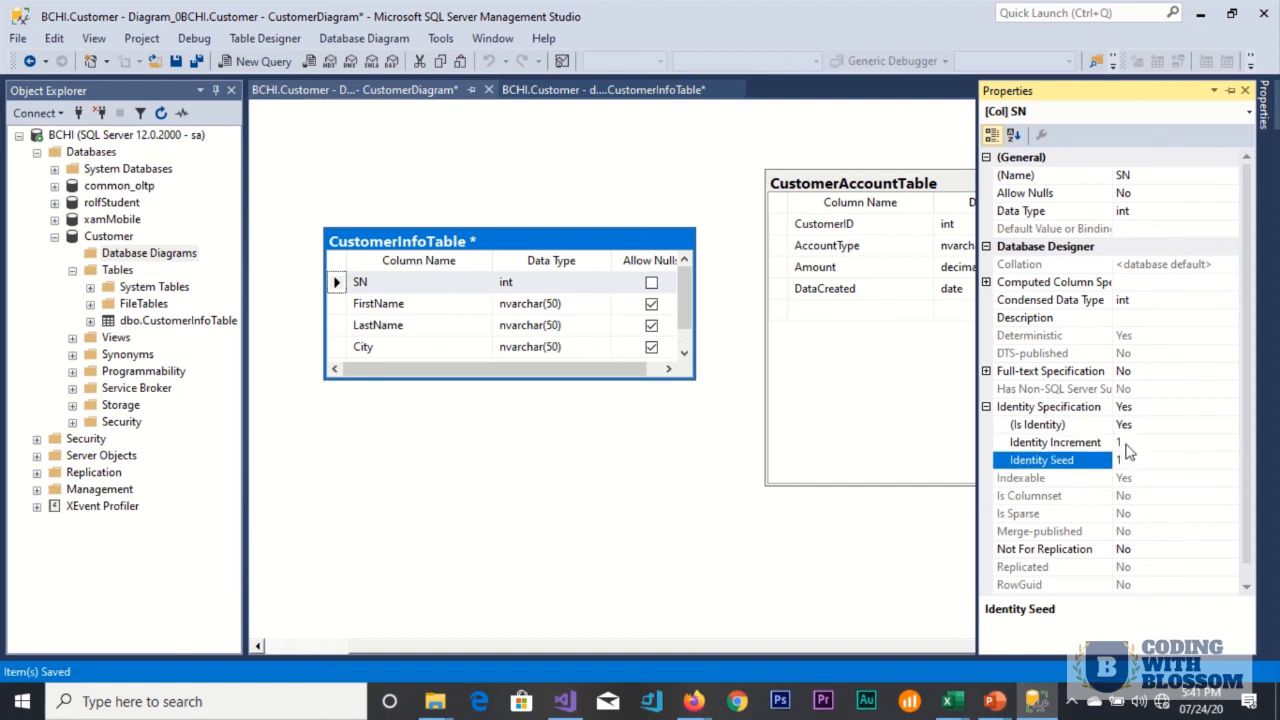
click(1125, 442)
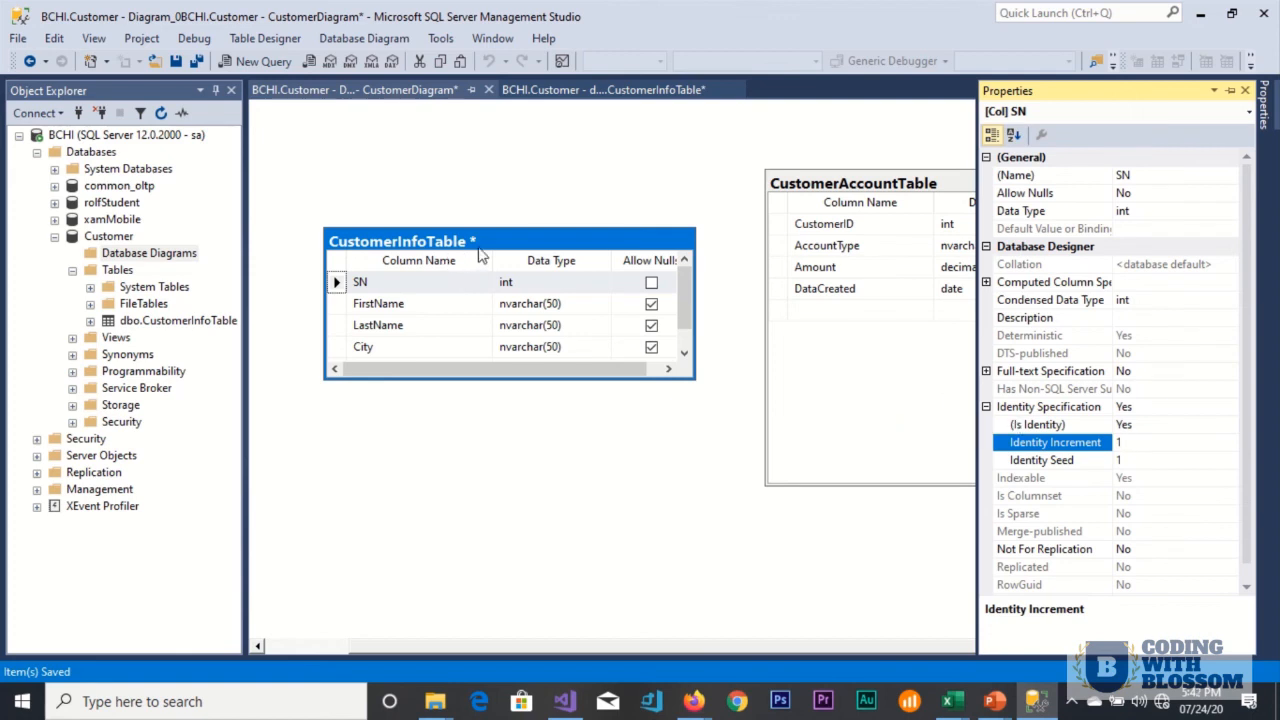
Step: Set the SN column as the primary key of CustomerInfoTable
click(337, 283)
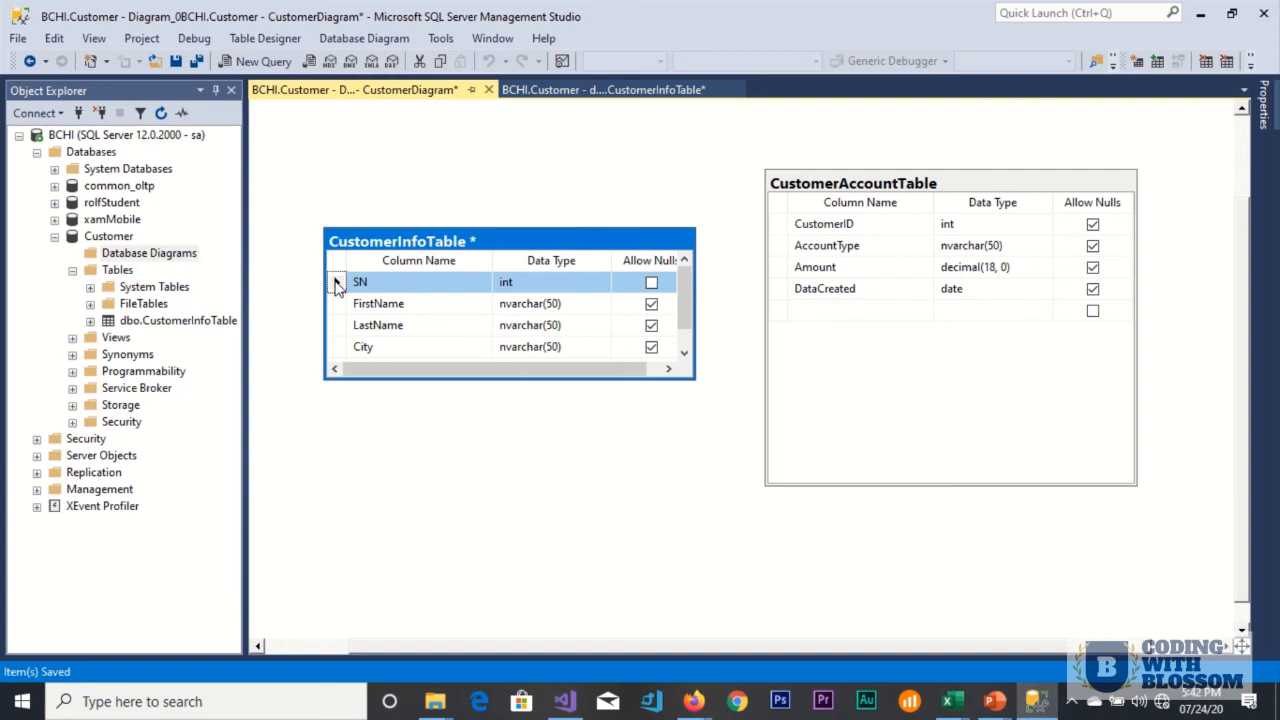
right_click(336, 285)
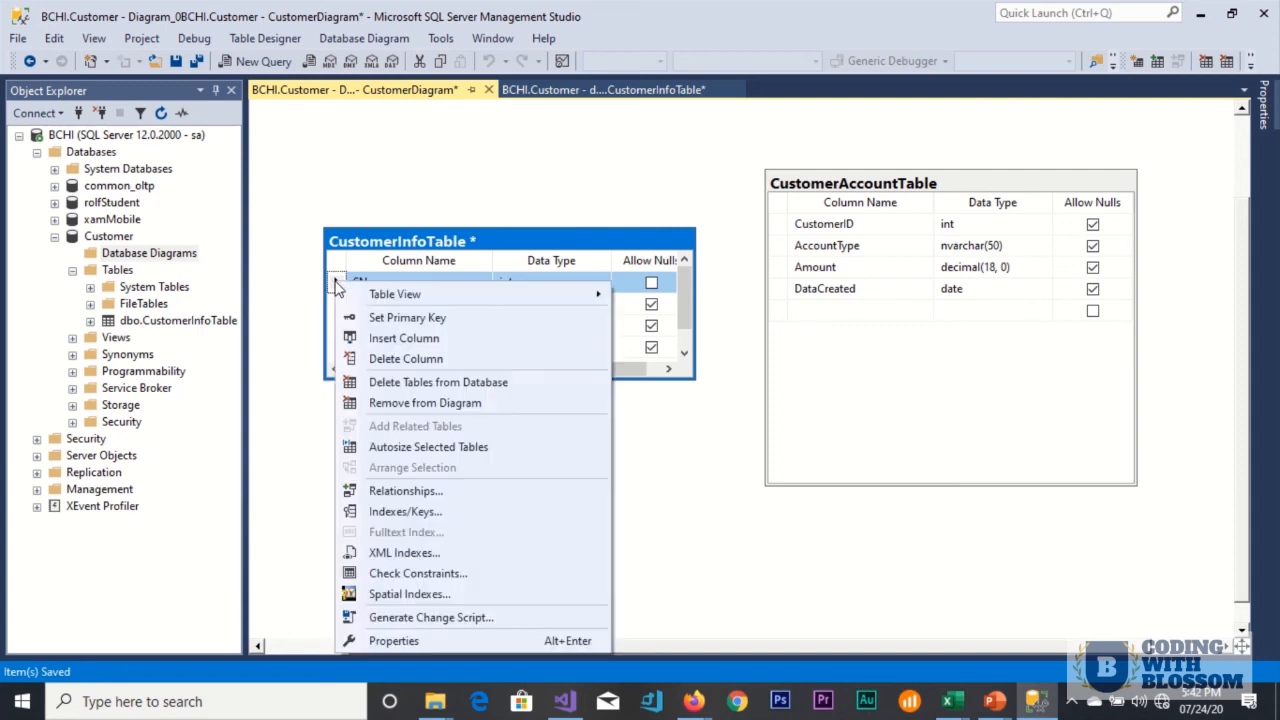
click(400, 322)
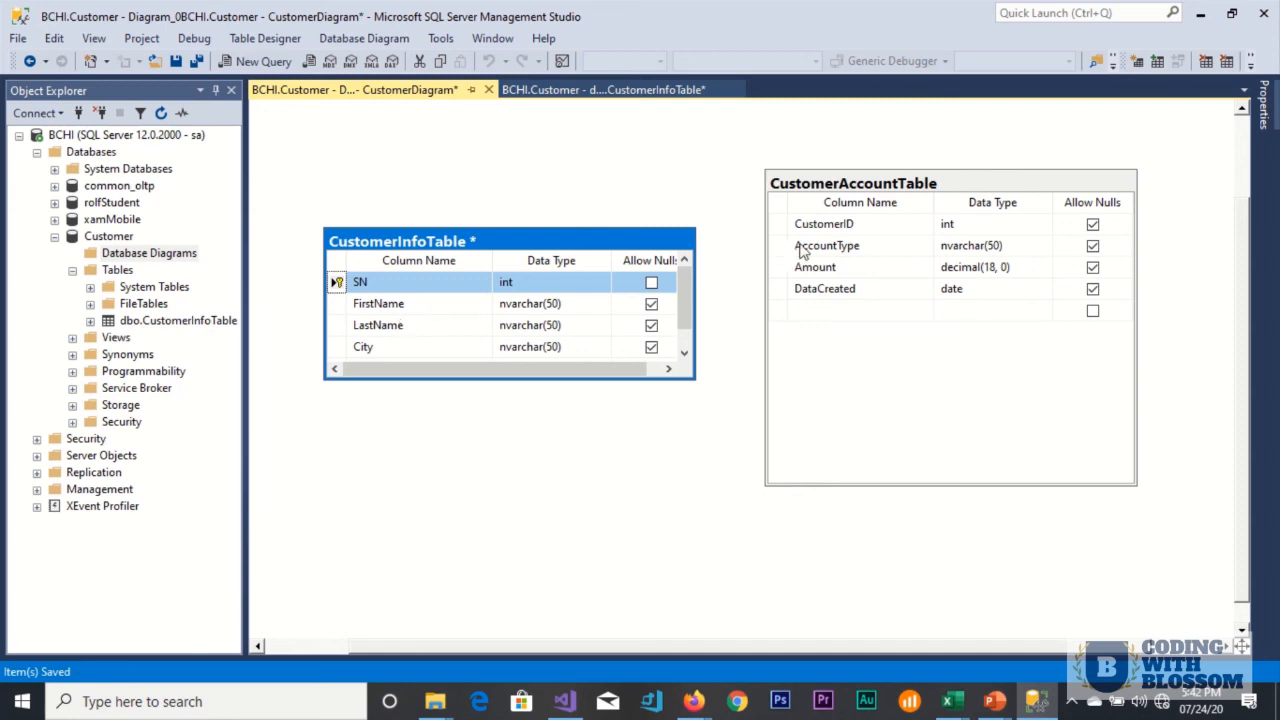
Step: Insert a new column above CustomerID in CustomerAccountTable, named SN with data type int
click(797, 185)
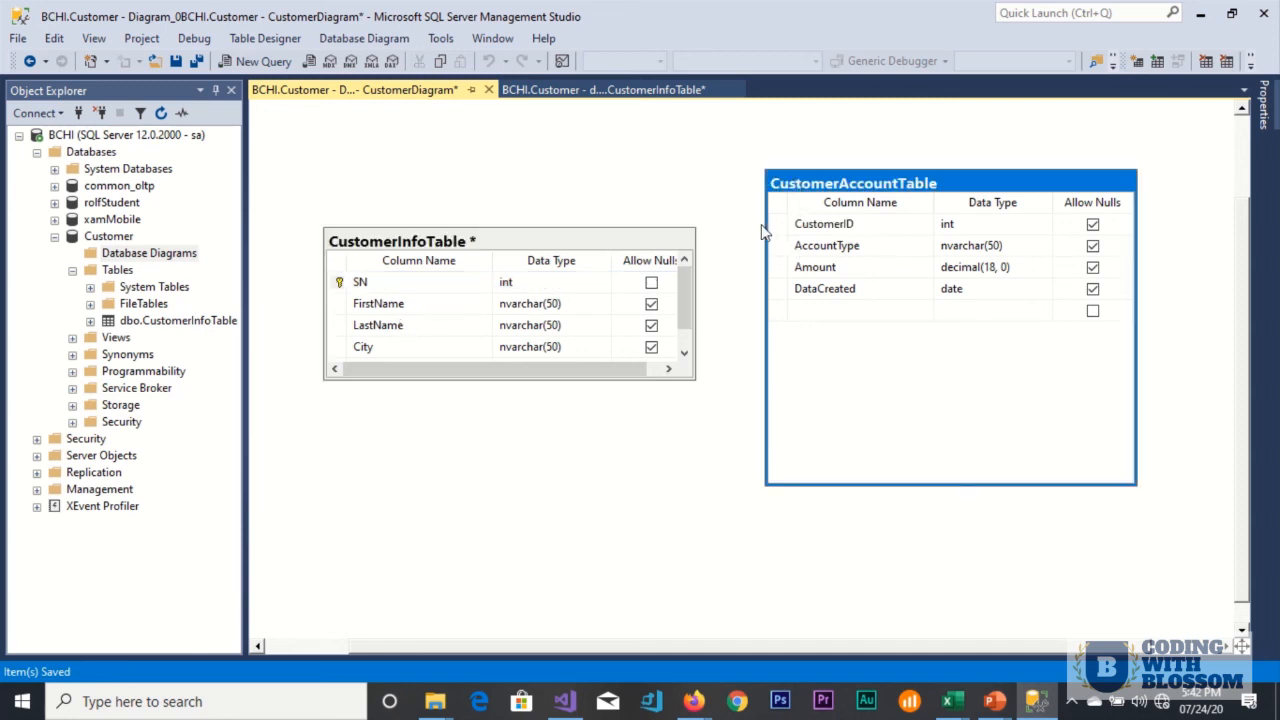
click(779, 225)
right_click(779, 227)
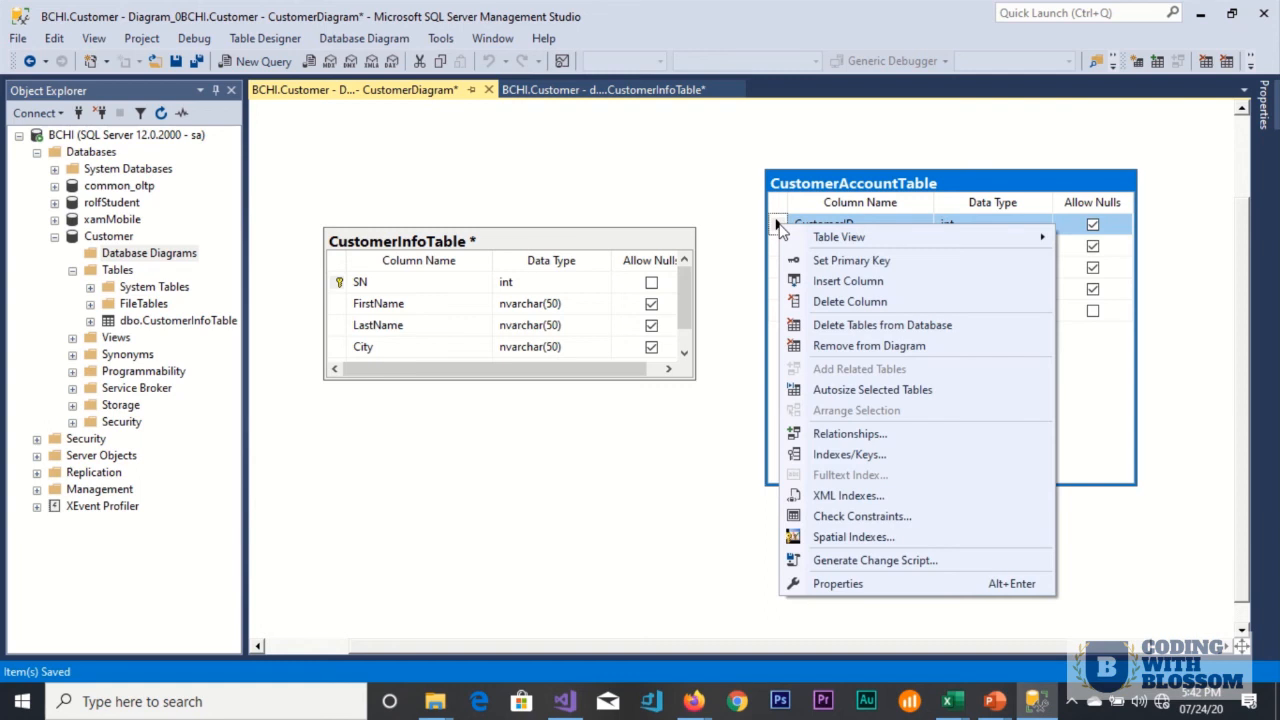
click(836, 283)
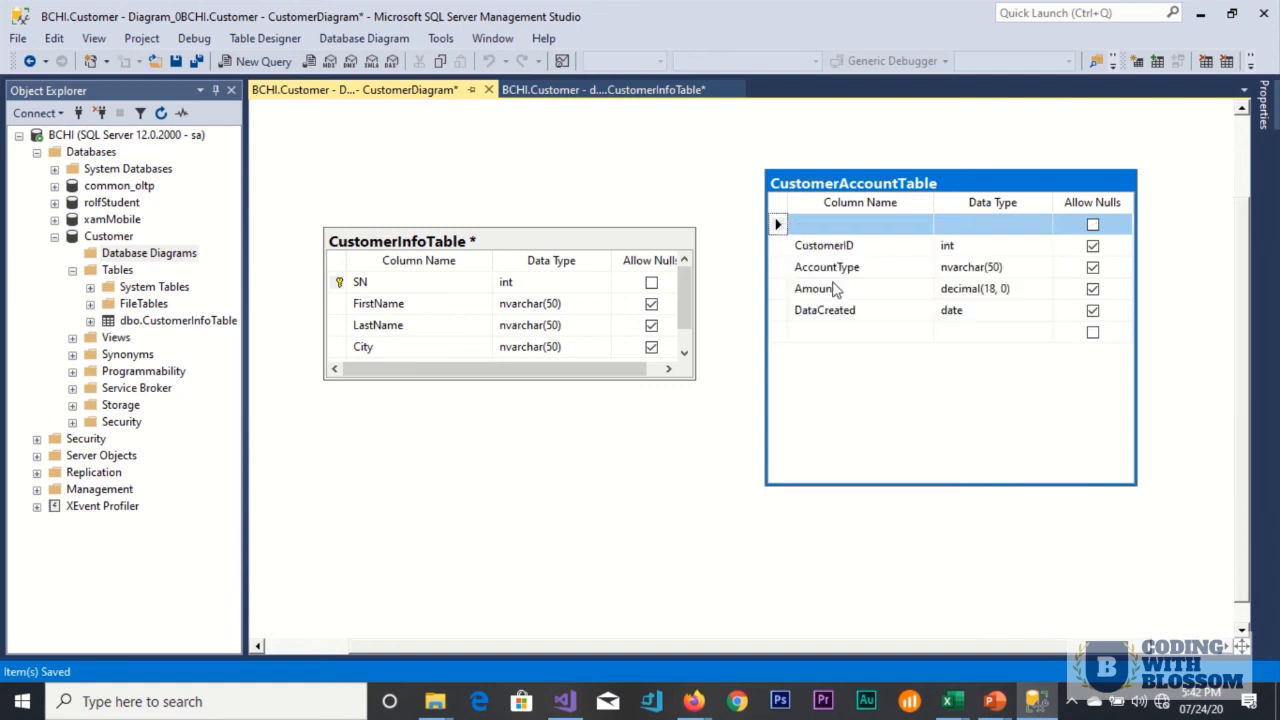
click(818, 218)
text(SN)
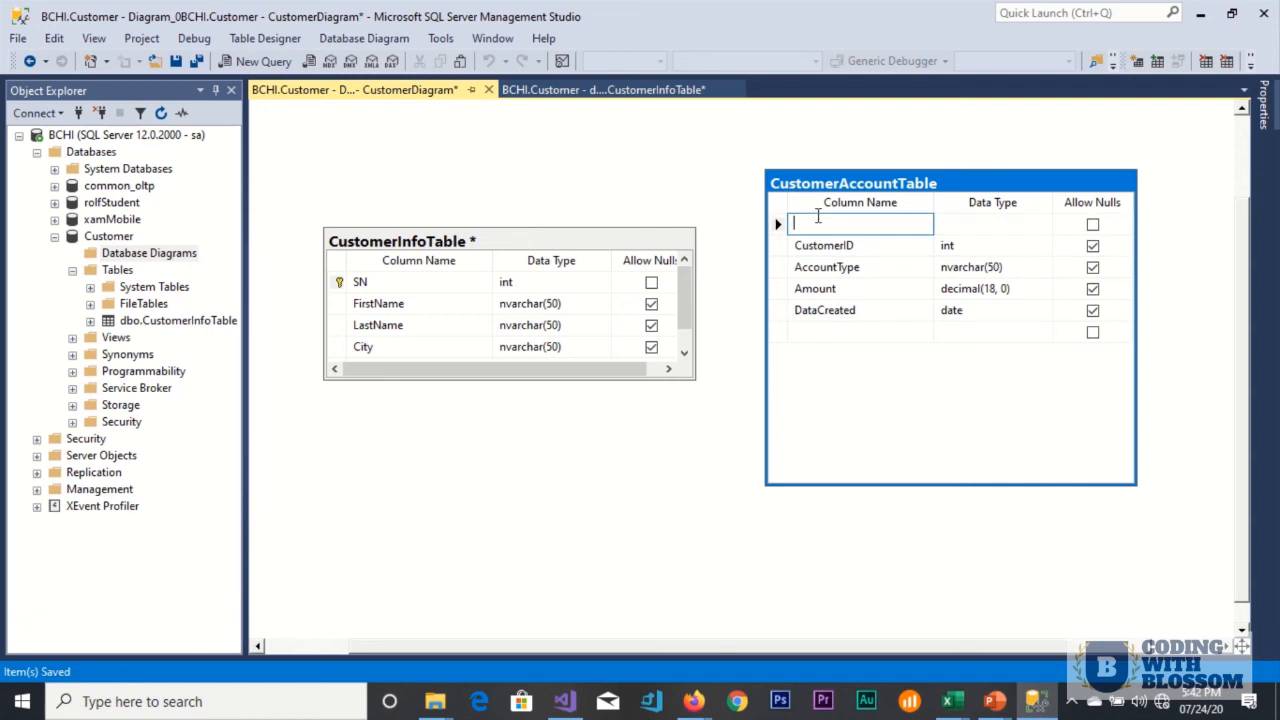
key(Tab)
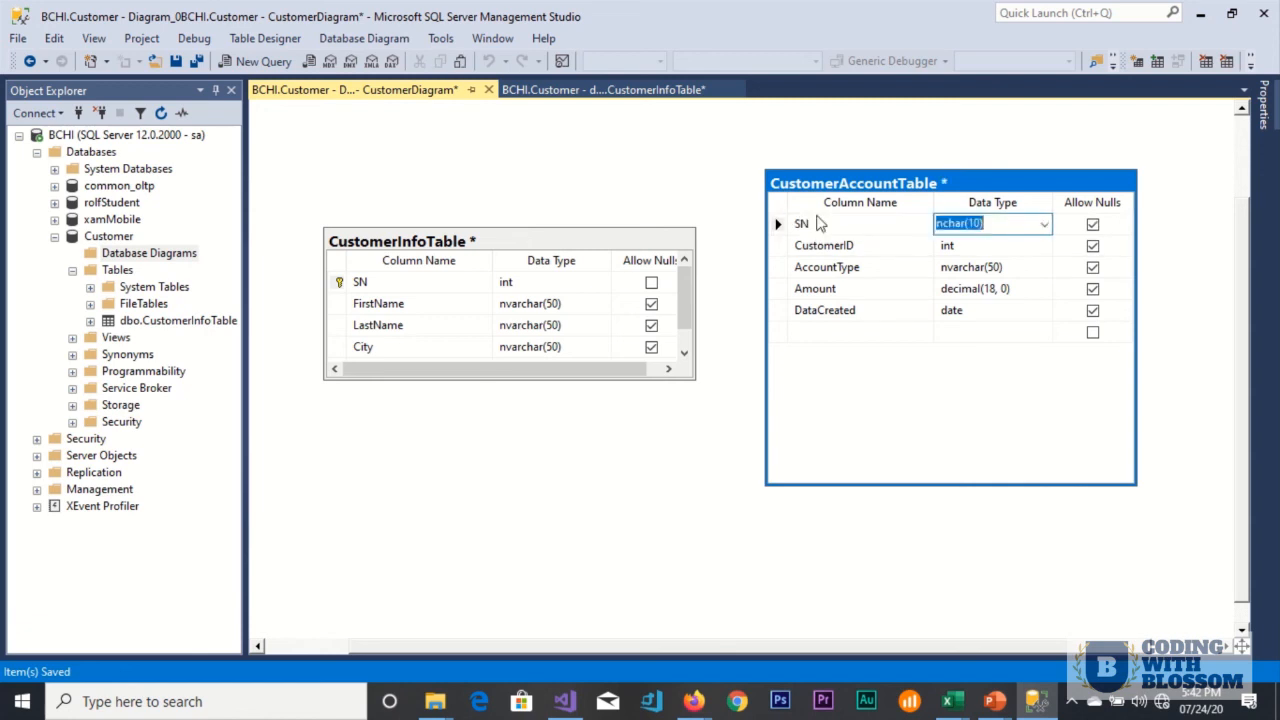
text(int)
Step: Make the SN column of CustomerAccountTable an identity column with increment 1 and seed 1
click(776, 224)
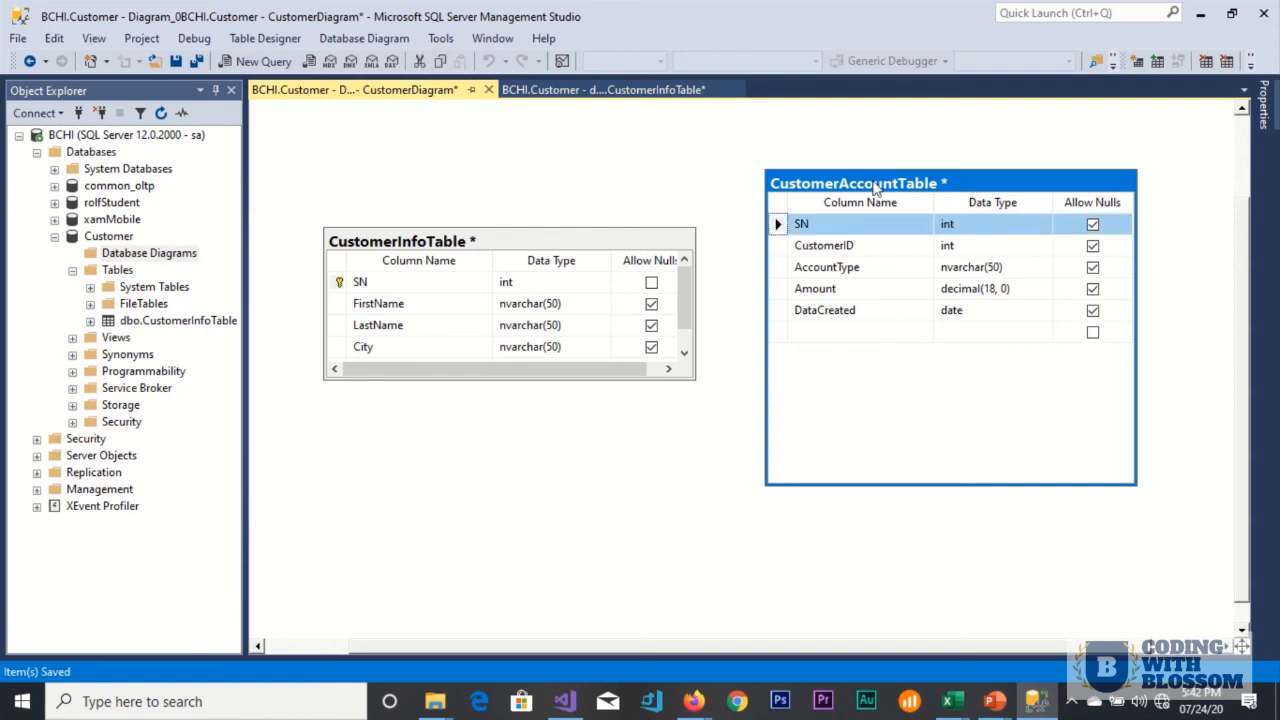
click(1264, 104)
click(1032, 443)
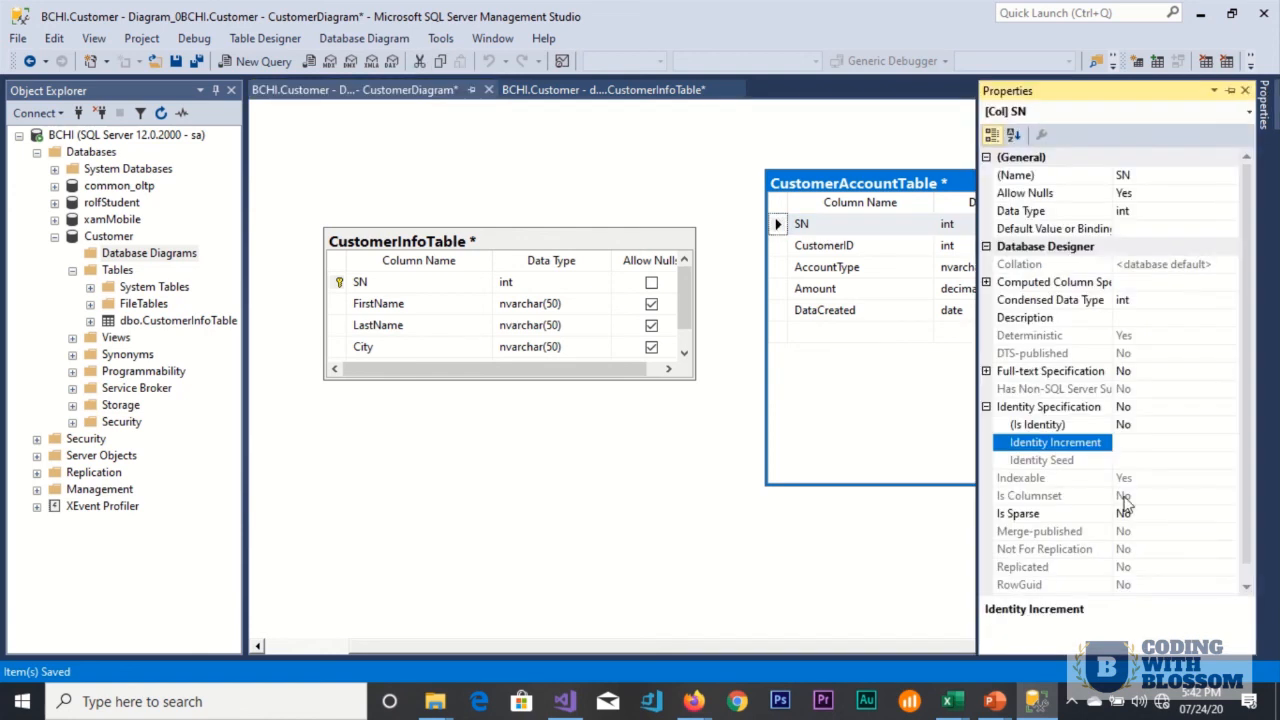
double_click(1140, 425)
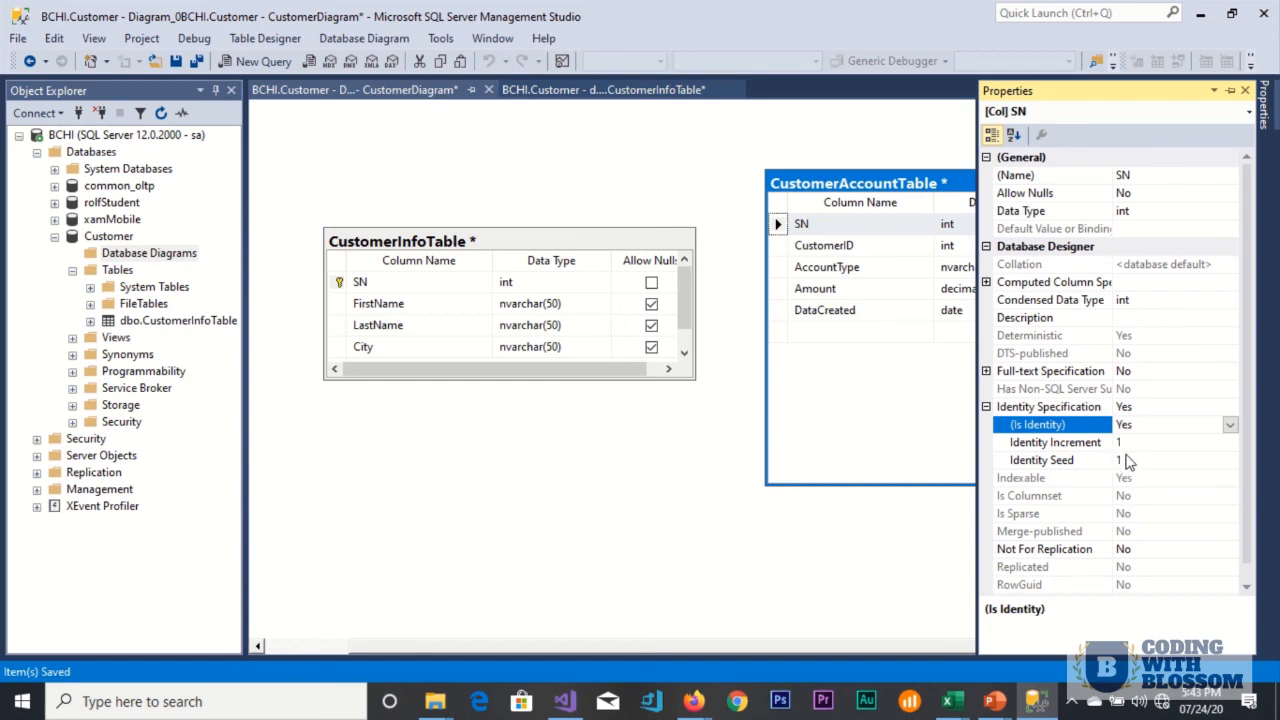
click(800, 457)
click(648, 486)
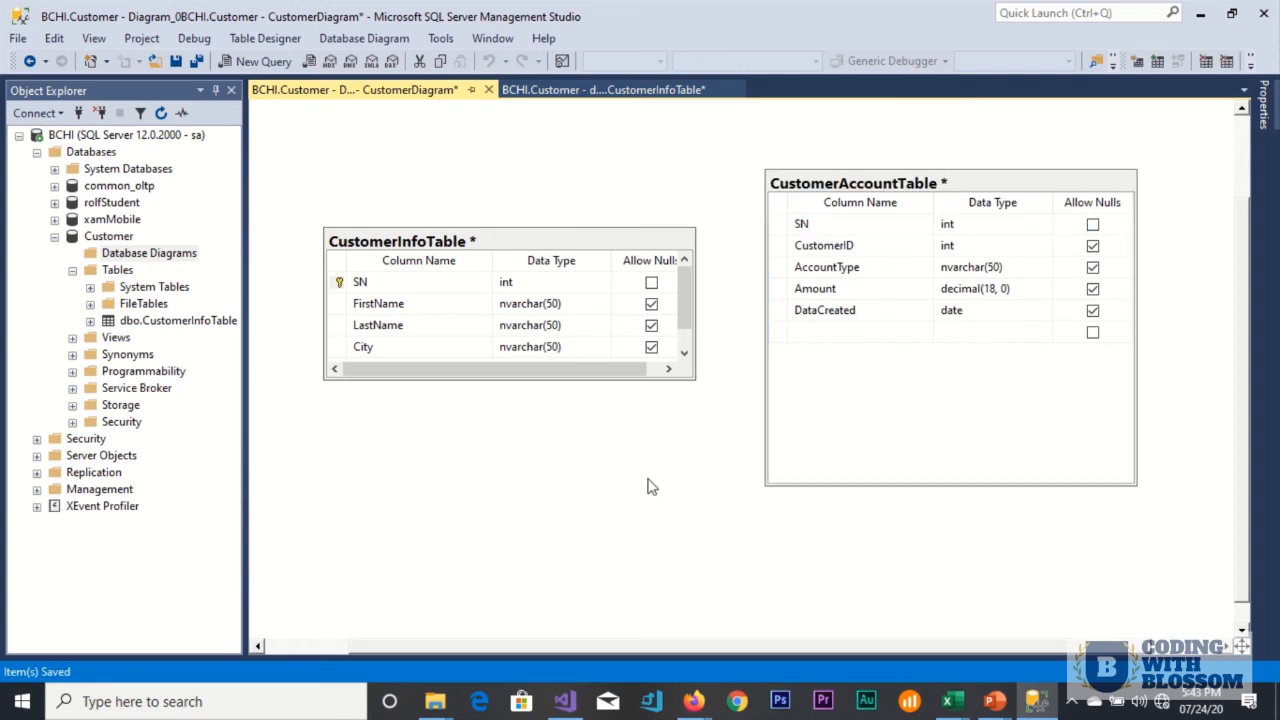
Step: Try to save the diagram with the changes to CustomerInfoTable and CustomerAccountTable
key(ctrl+s)
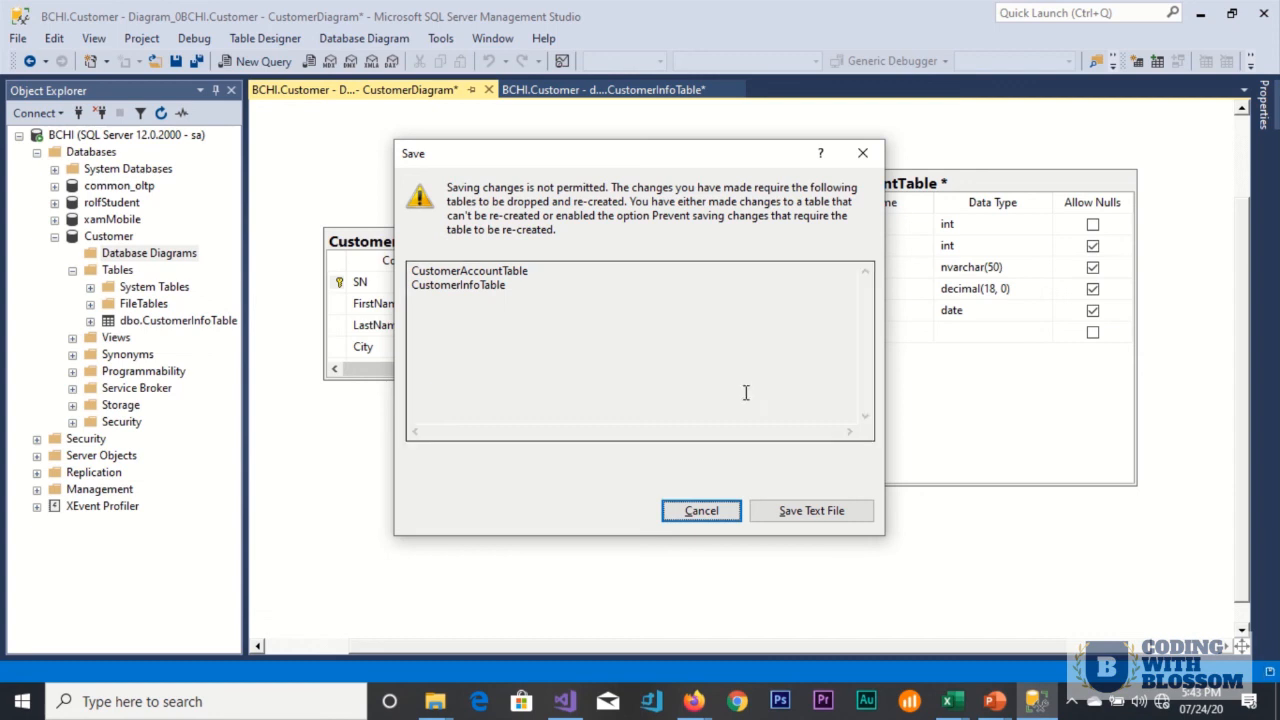
click(864, 155)
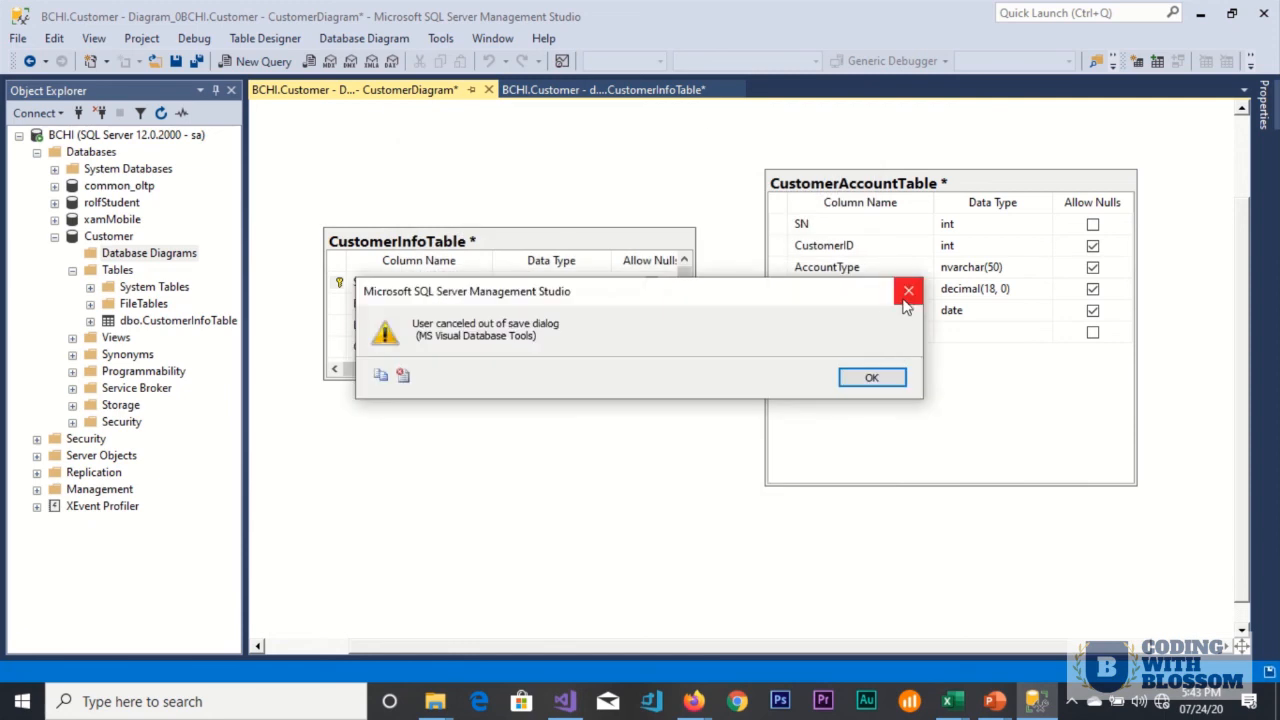
click(898, 294)
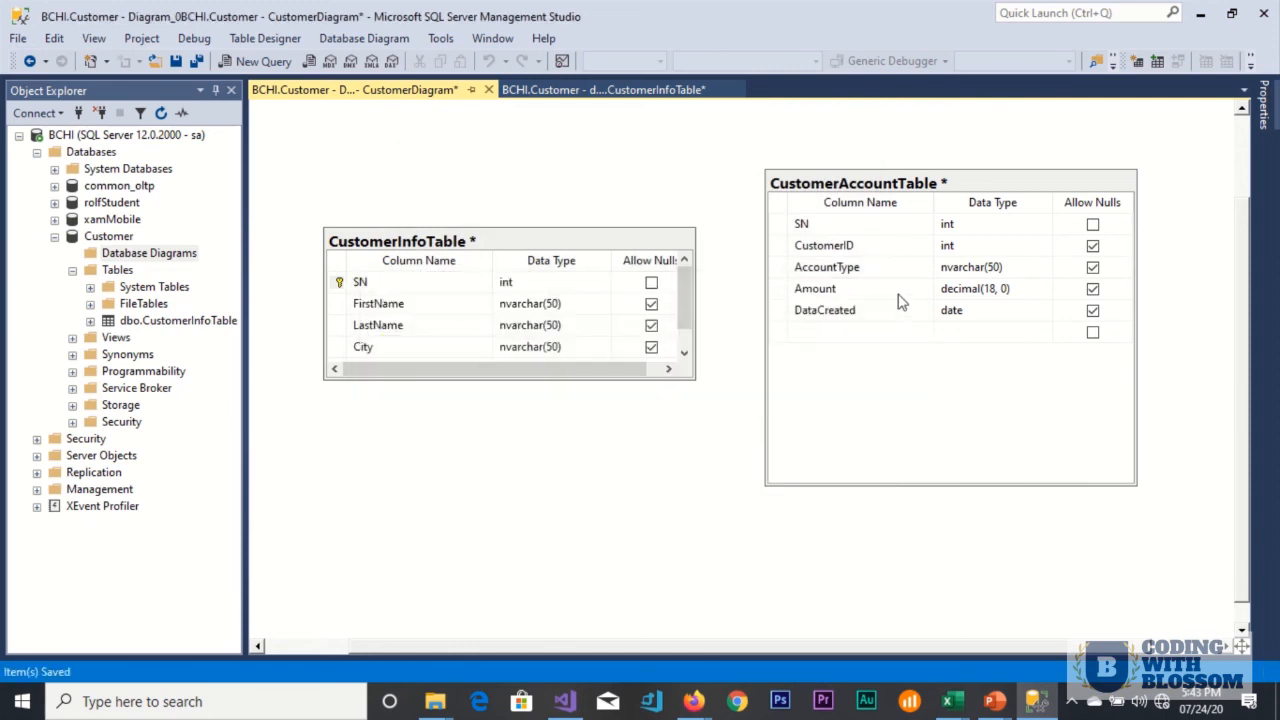
Step: Turn off "Prevent saving changes that require table re-creation" in the Table and Database Designers options
click(441, 39)
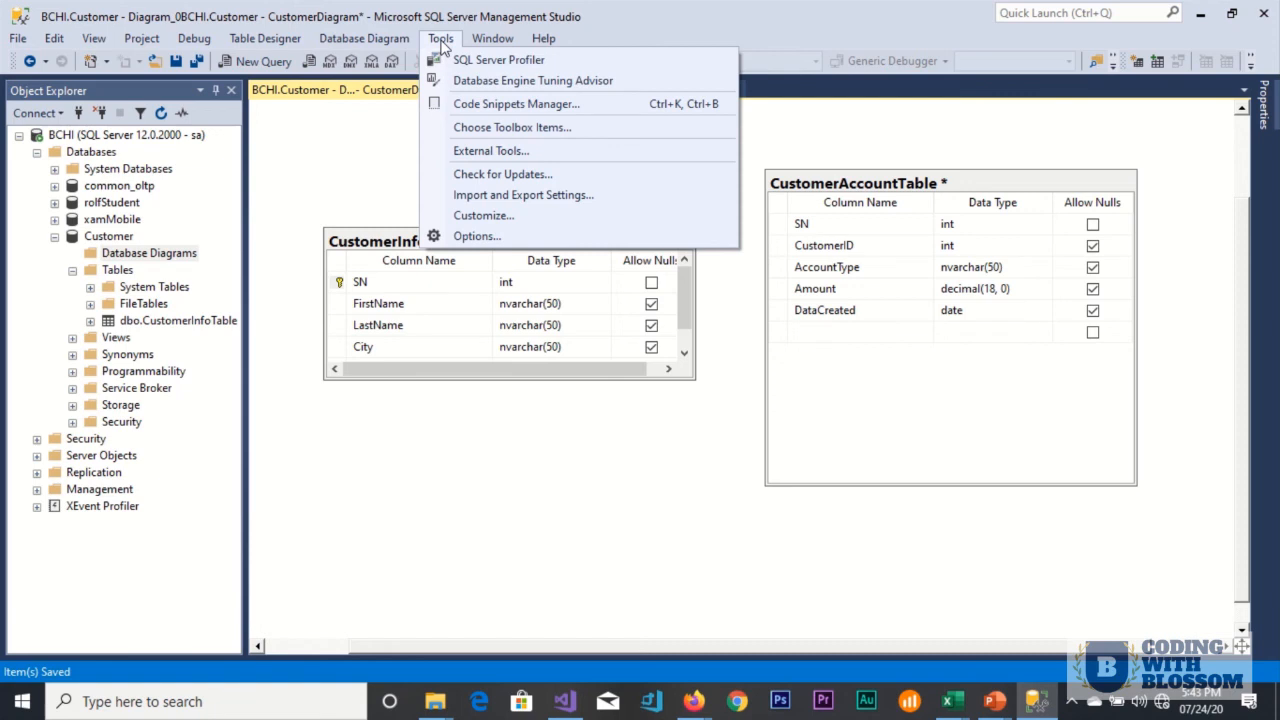
click(472, 237)
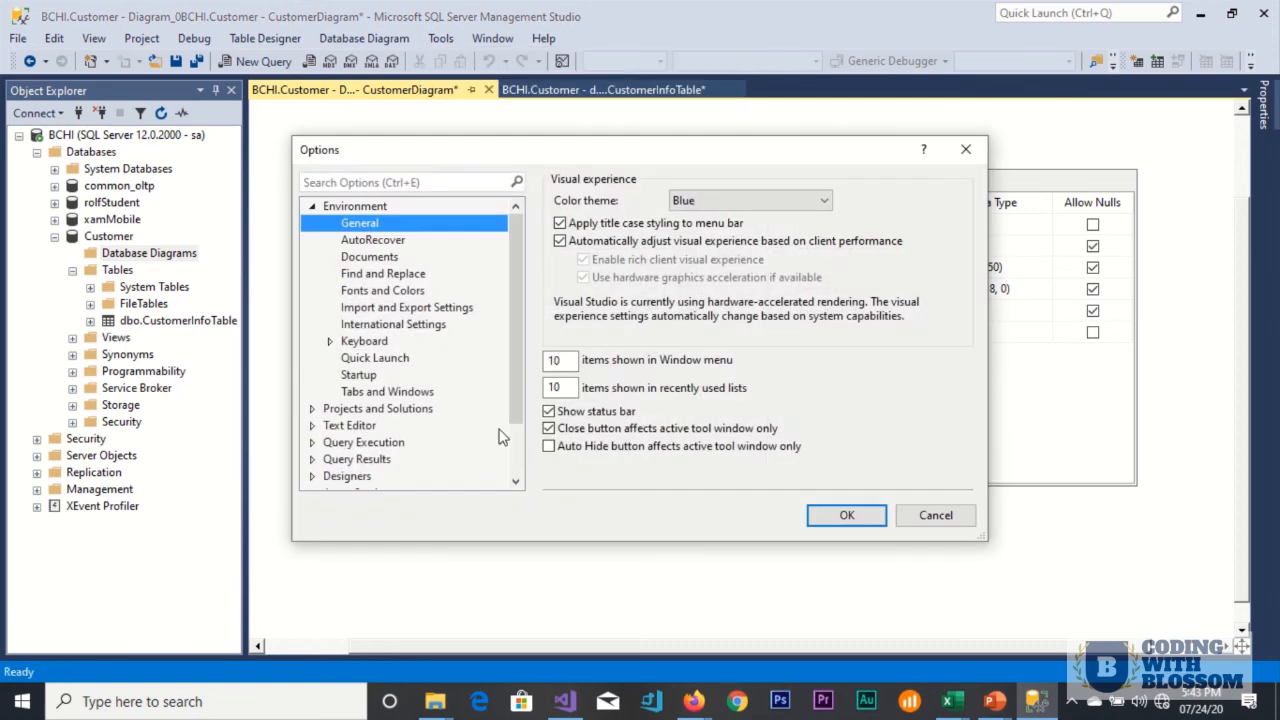
click(518, 472)
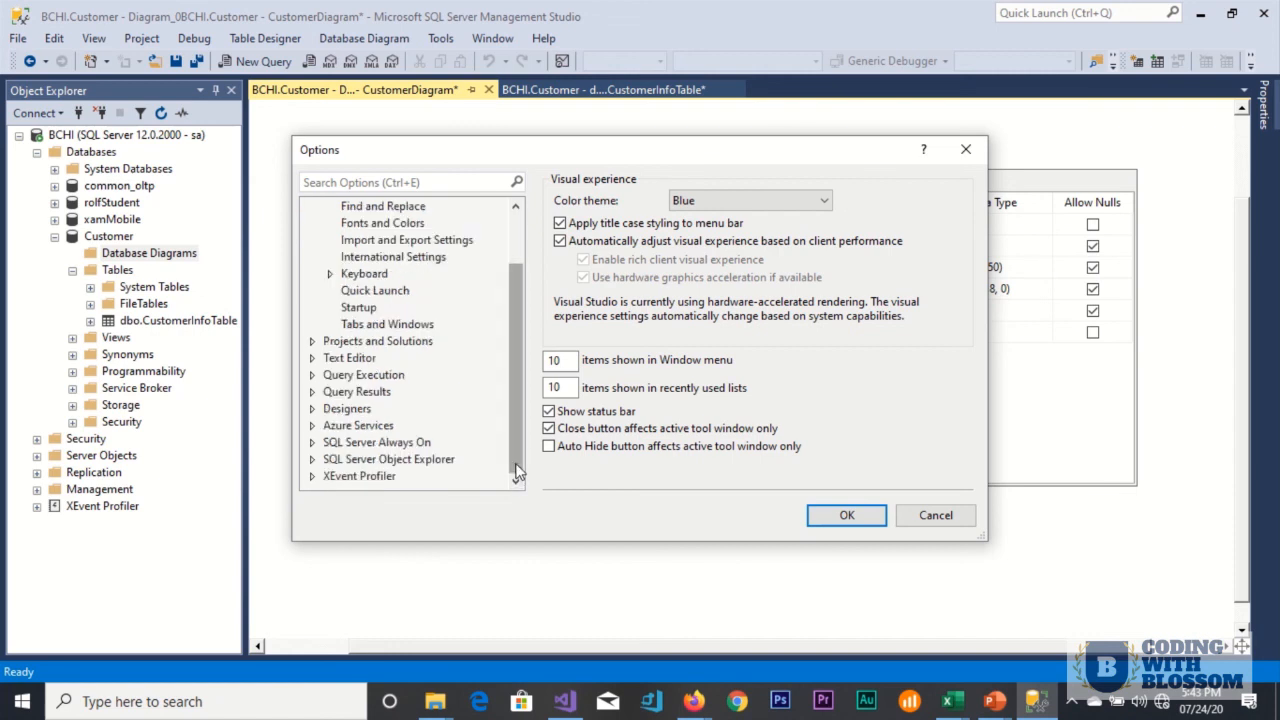
click(312, 409)
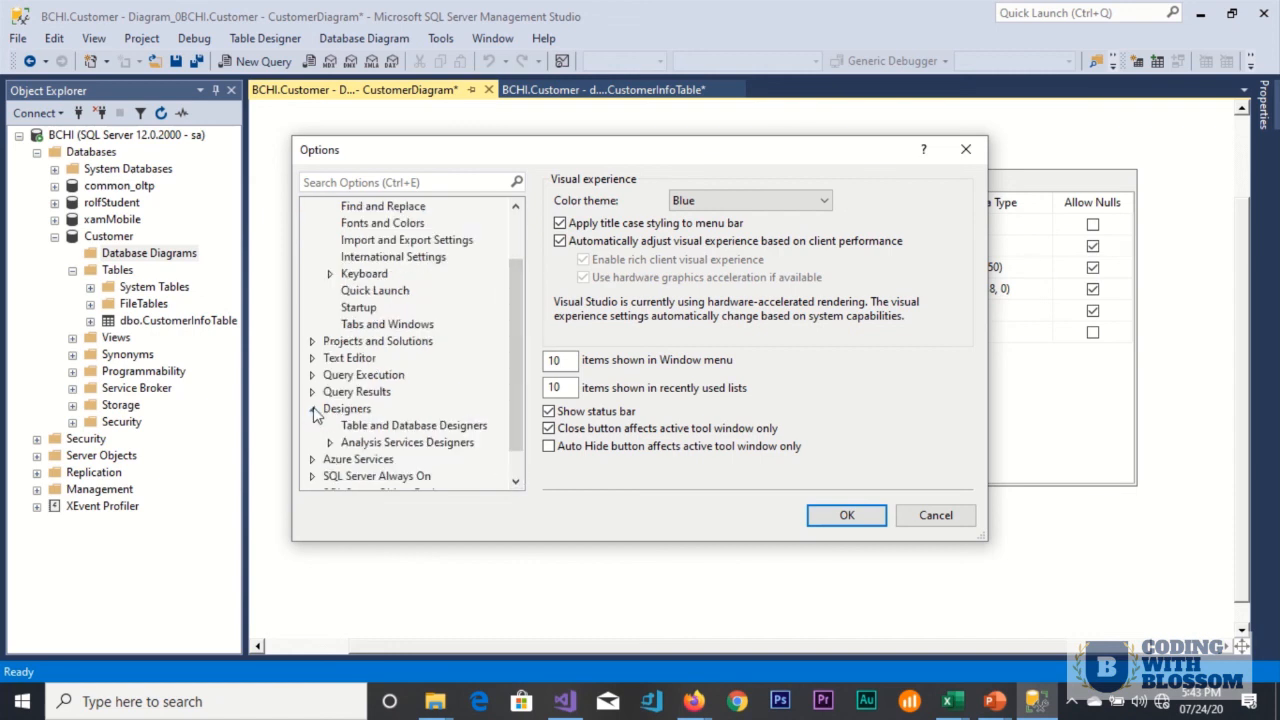
click(394, 426)
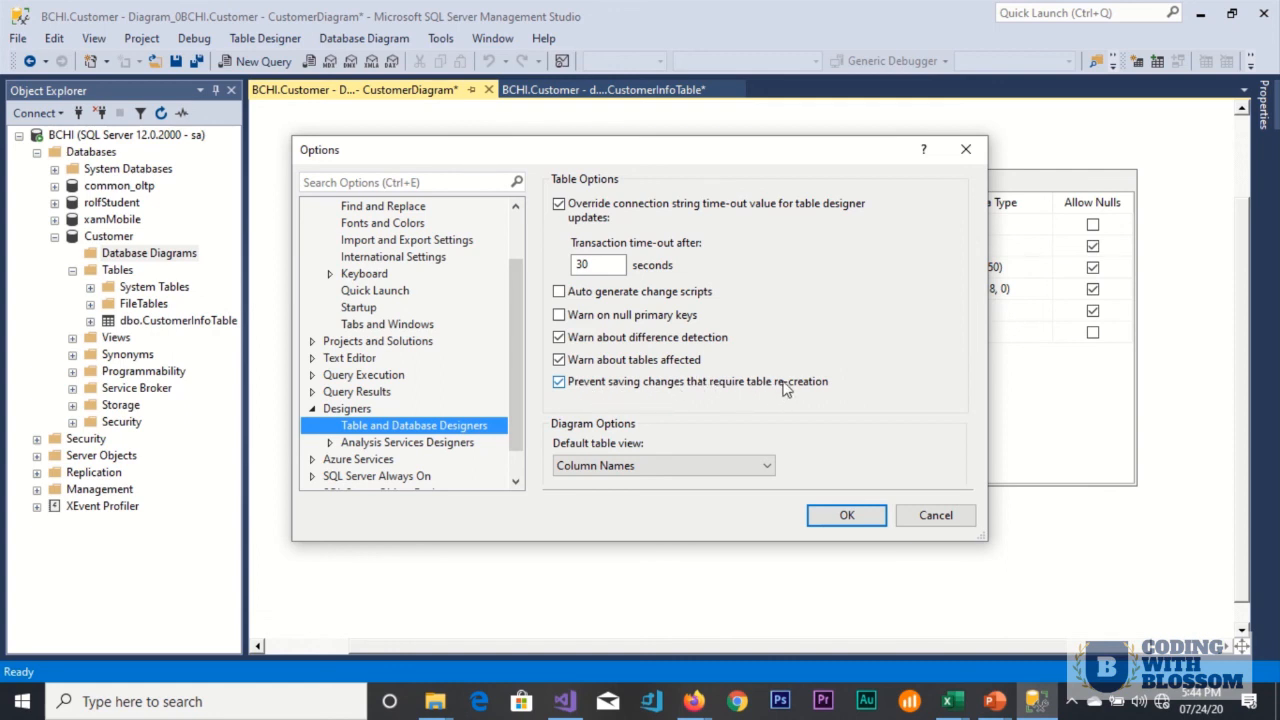
click(559, 384)
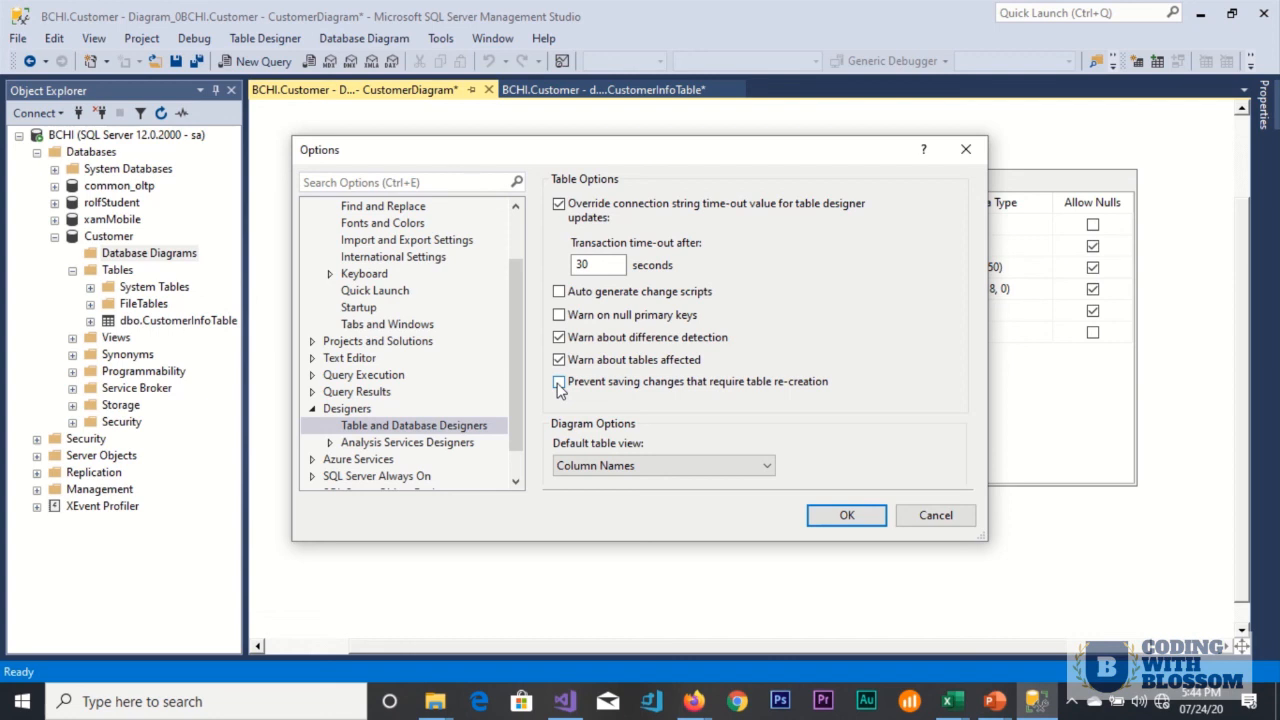
click(848, 517)
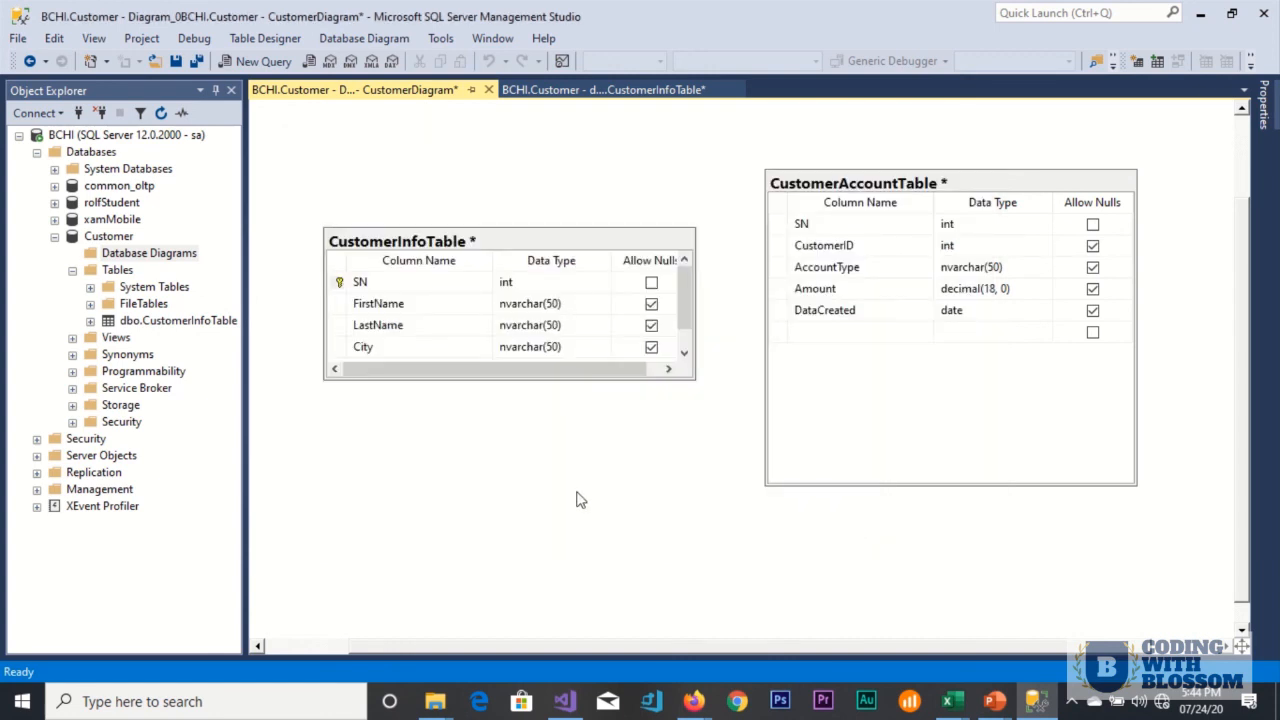
Step: Save the diagram and accept saving CustomerAccountTable and CustomerInfoTable to the database
key(ctrl+s)
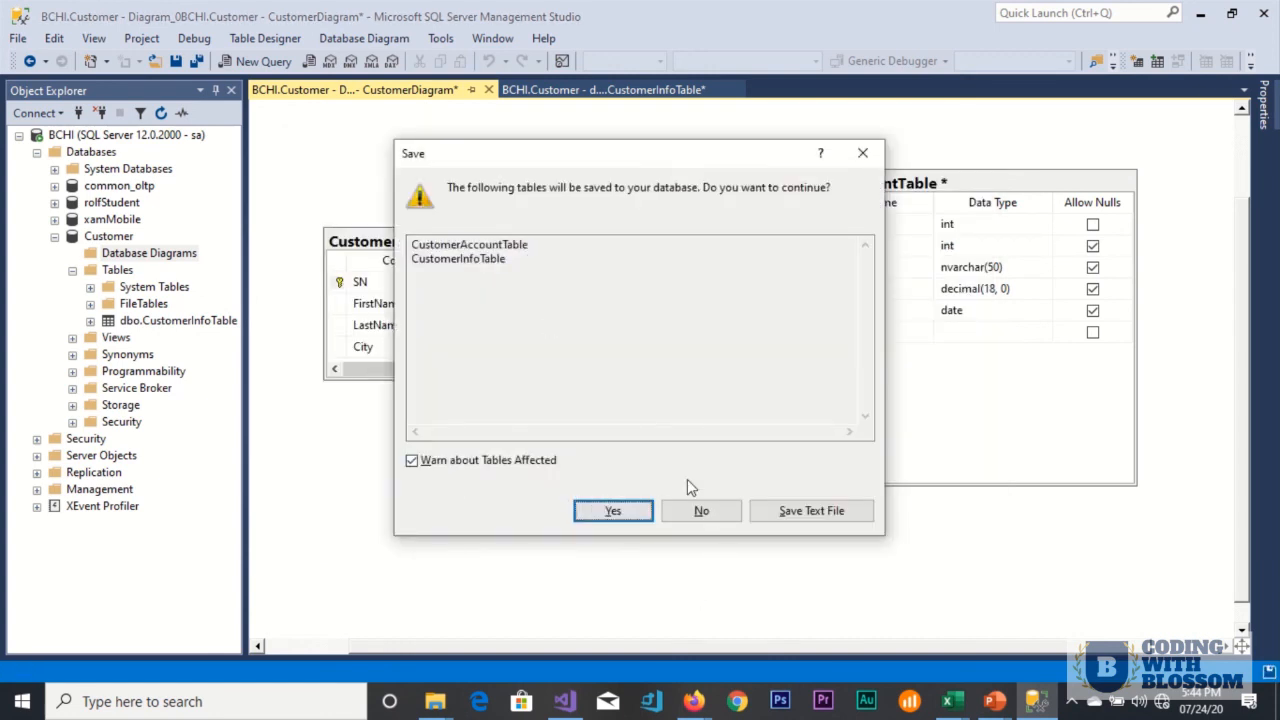
click(609, 512)
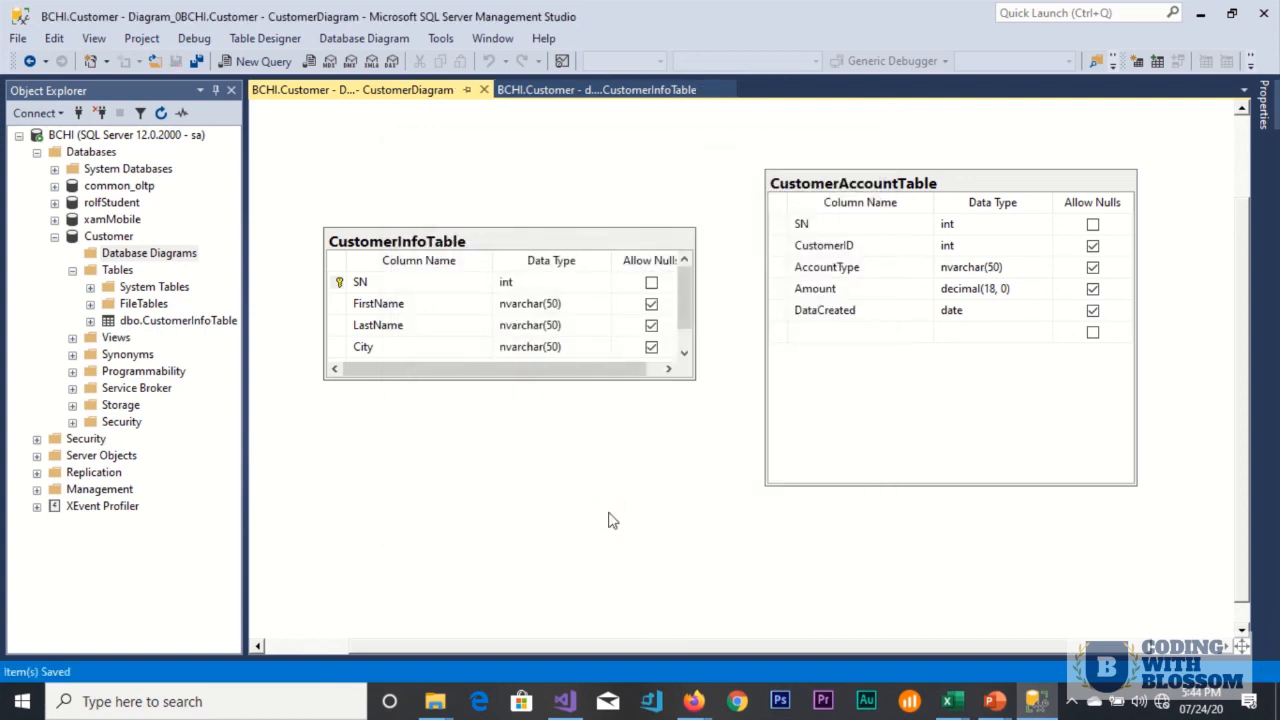